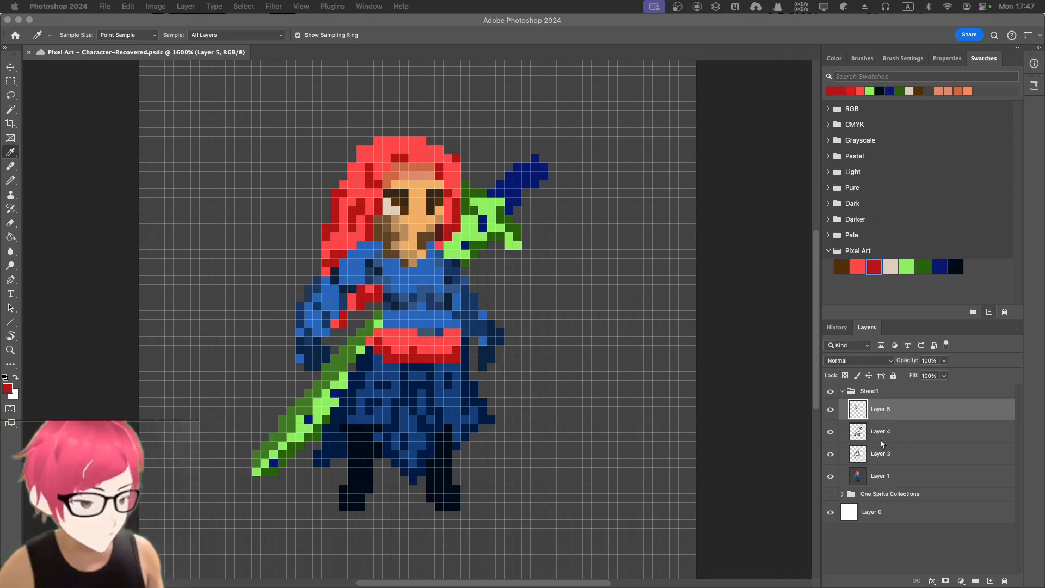
# - Duplicate the collapsed Stand1 layer group under the default copy name and merge the duplicate into a single layer
pyautogui.click(844, 392)
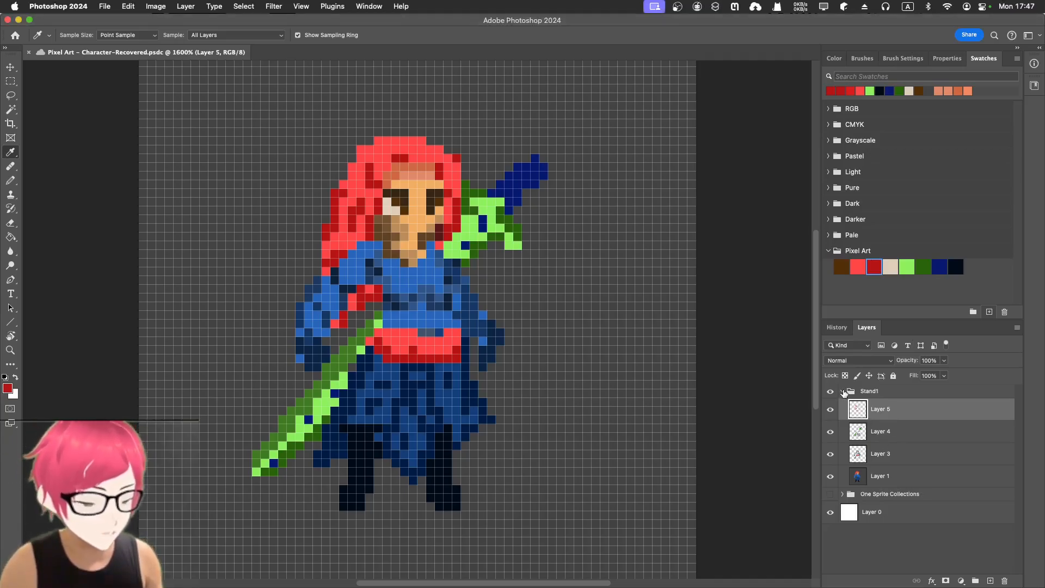
pyautogui.click(843, 392)
pyautogui.click(831, 393)
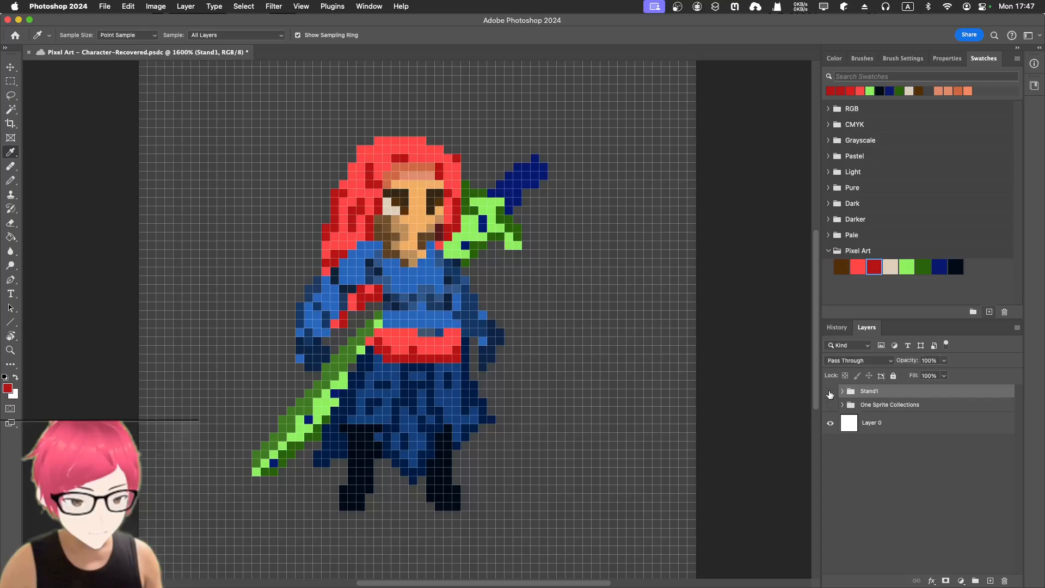
pyautogui.click(830, 392)
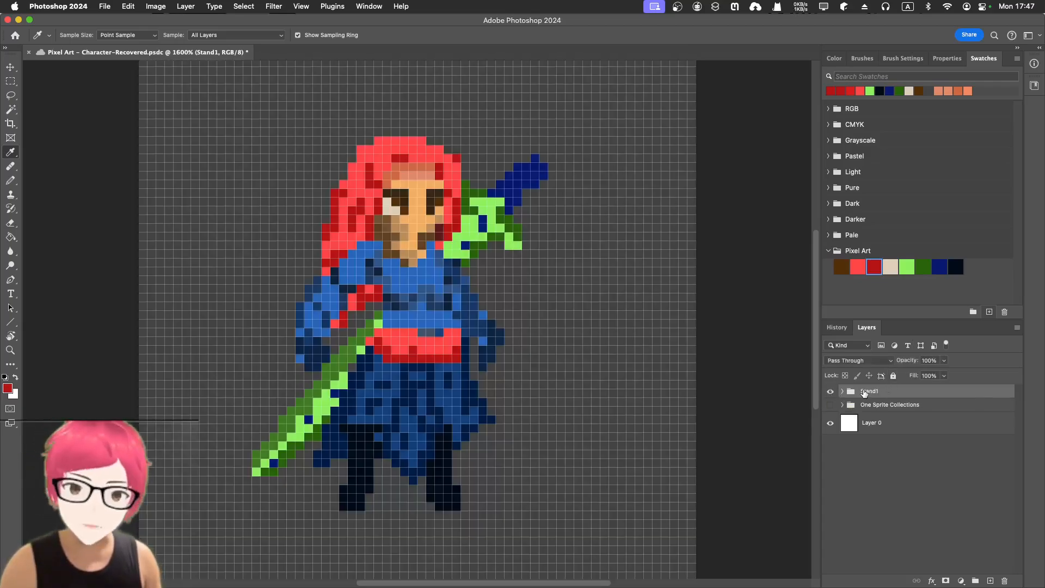
pyautogui.rightClick(865, 392)
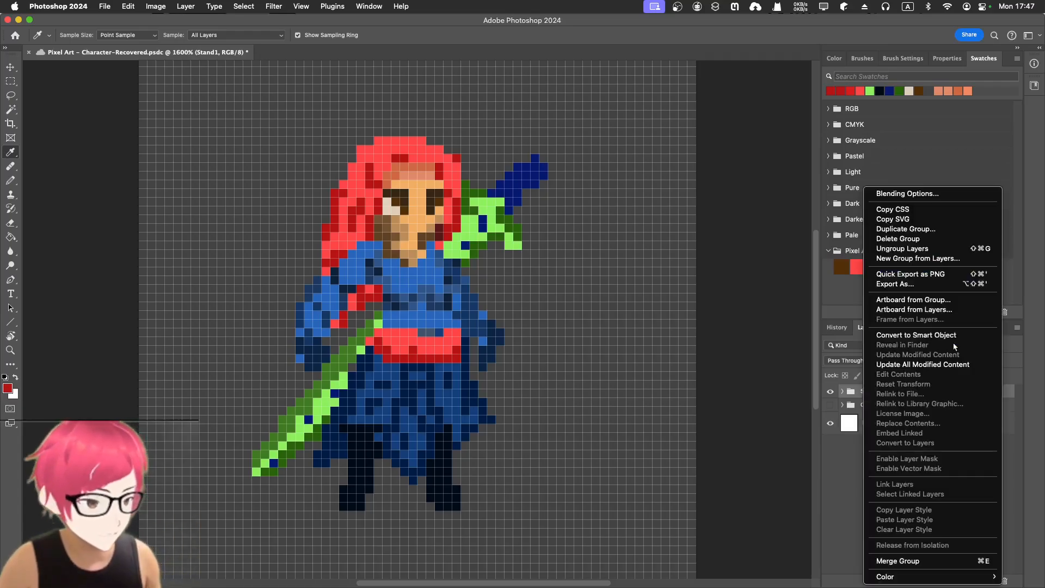
pyautogui.click(930, 231)
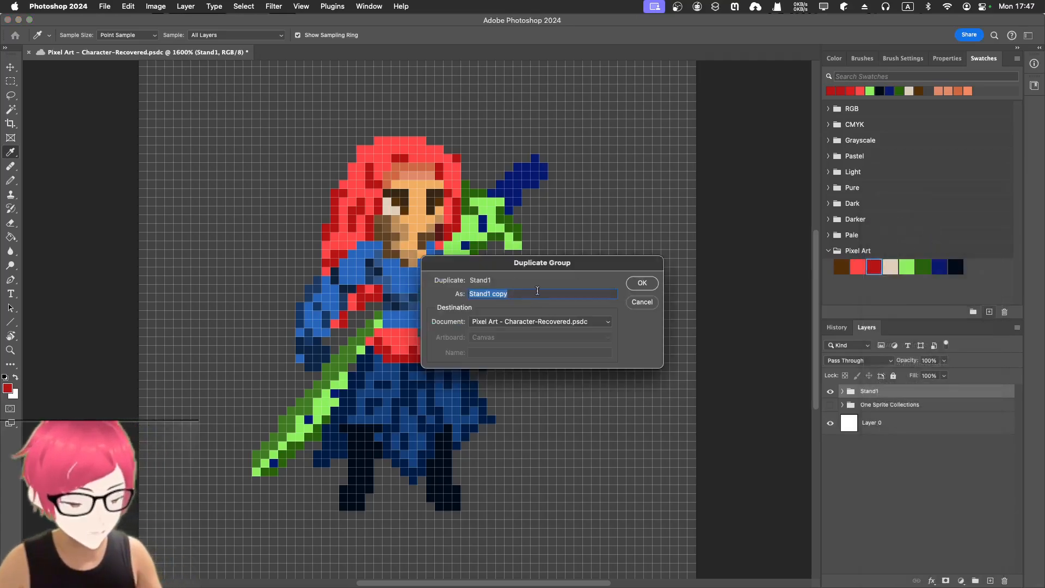
pyautogui.press('Return')
pyautogui.rightClick(889, 394)
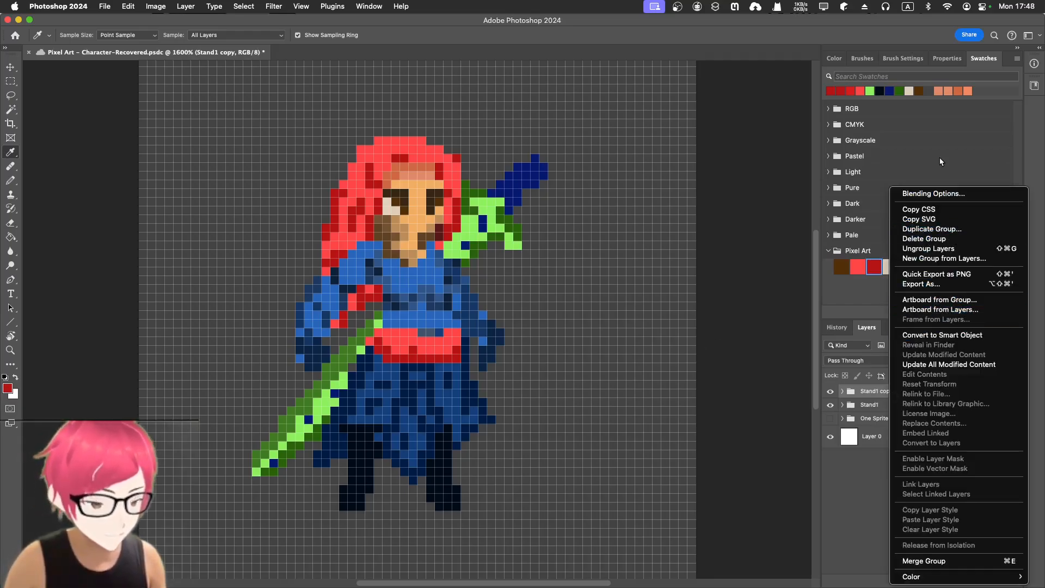
pyautogui.click(937, 564)
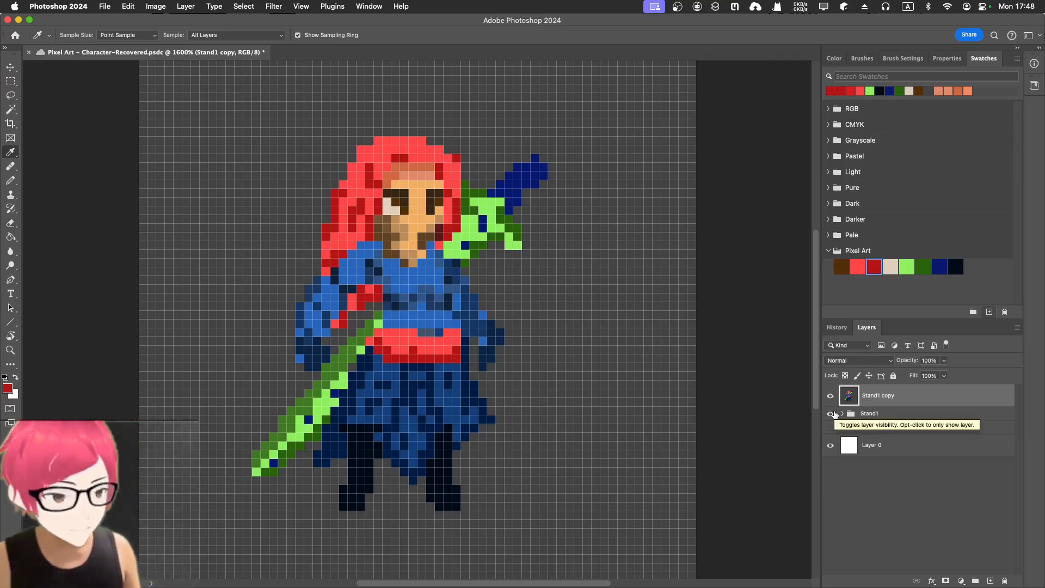
# - Duplicate the original Stand1 group once more within the same document
pyautogui.click(841, 414)
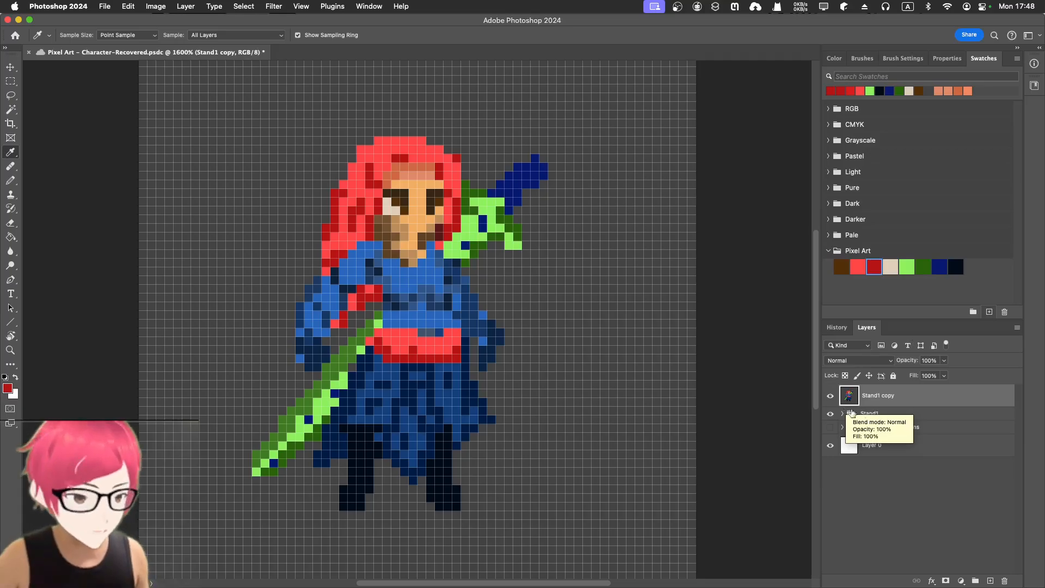
pyautogui.click(870, 415)
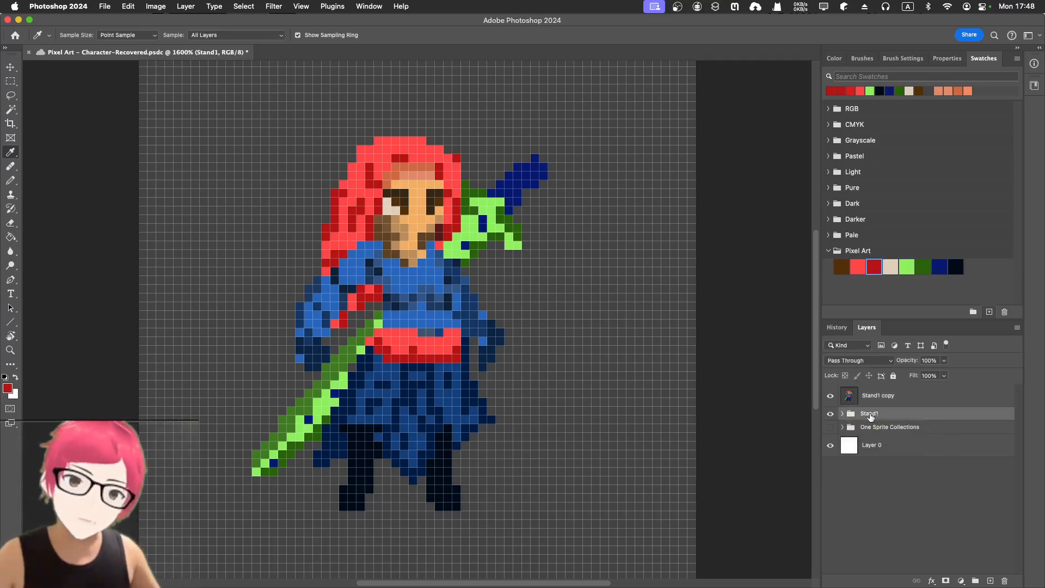
pyautogui.rightClick(869, 417)
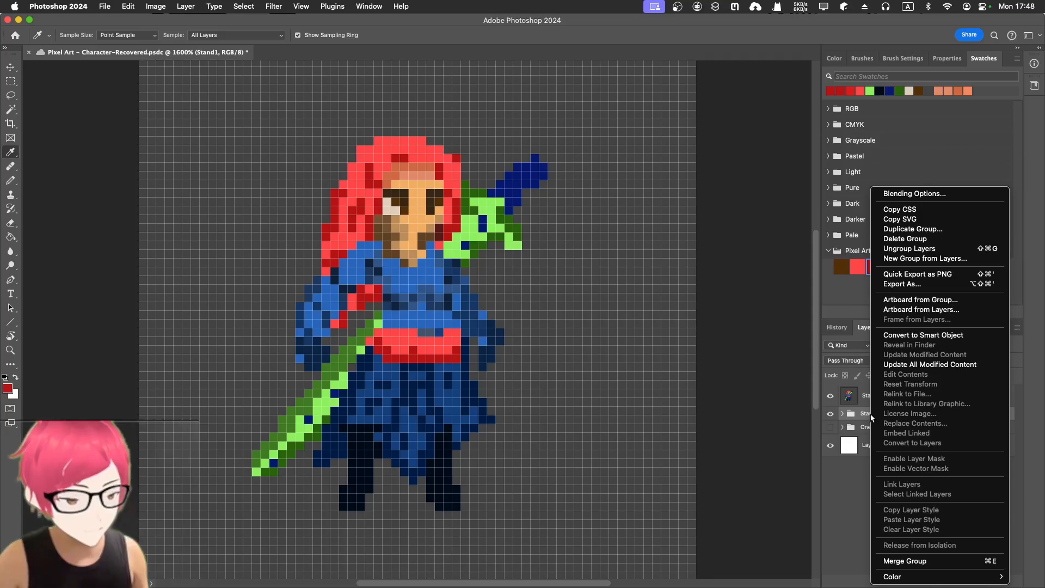
pyautogui.click(948, 229)
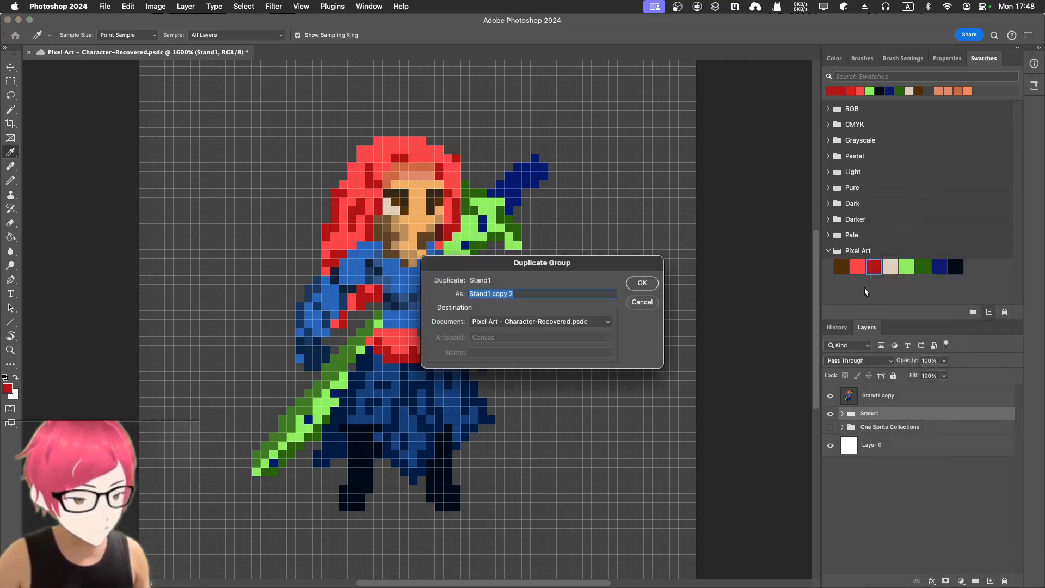
pyautogui.click(642, 284)
# - Rename the second duplicate of the Stand1 group as Stand2
pyautogui.doubleClick(876, 414)
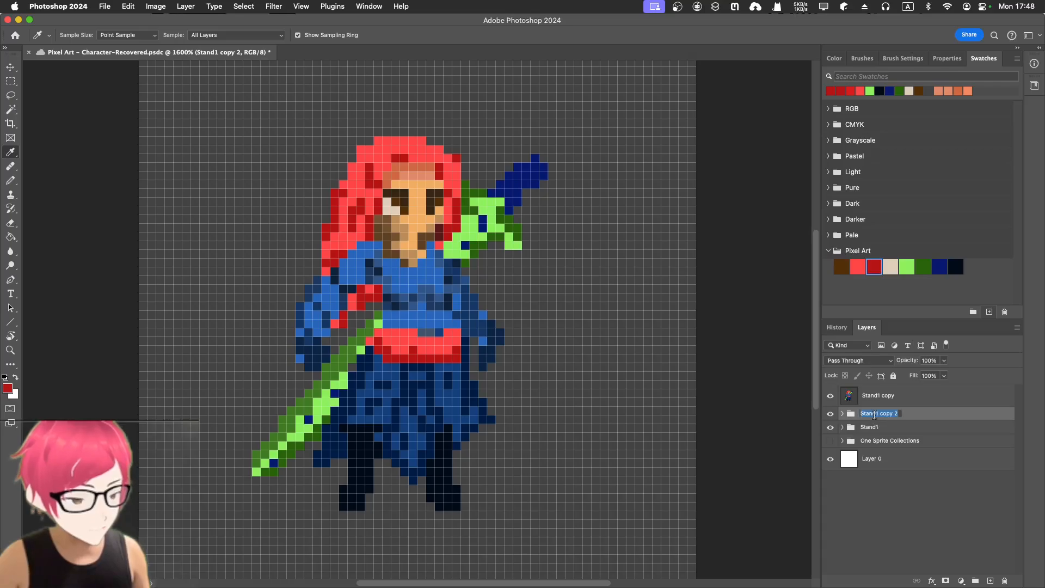
pyautogui.press('BackSpace')
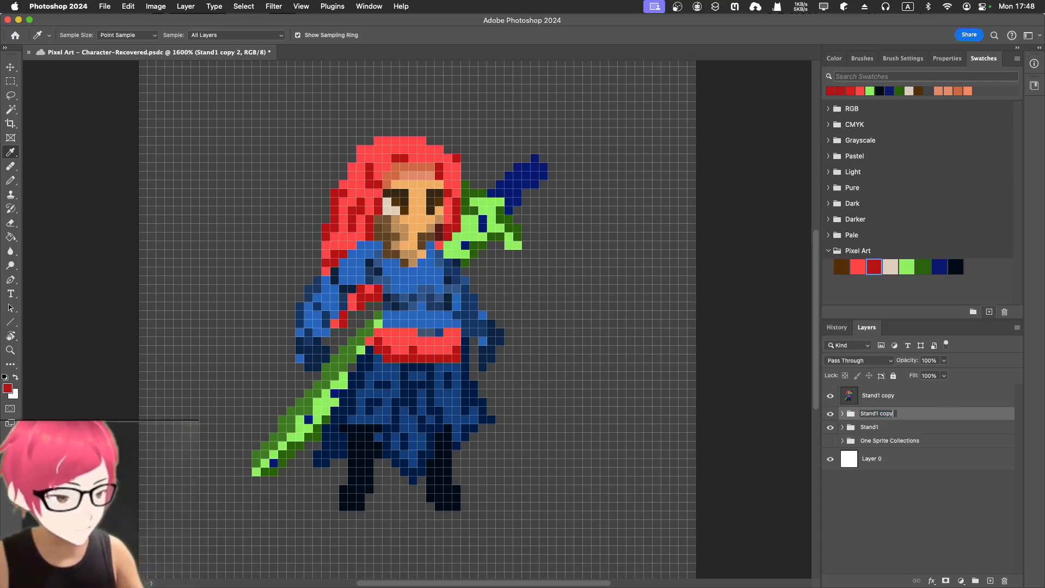
pyautogui.press('BackSpace')
pyautogui.press('BackSpace')
pyautogui.press('BackSpace')
pyautogui.press('BackSpace')
pyautogui.press('BackSpace')
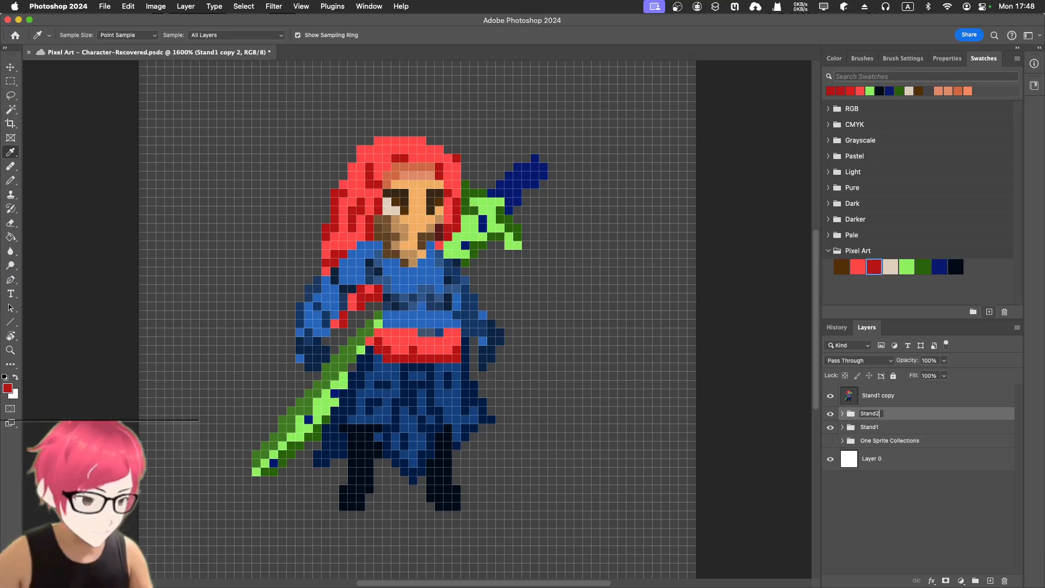
pyautogui.press('Return')
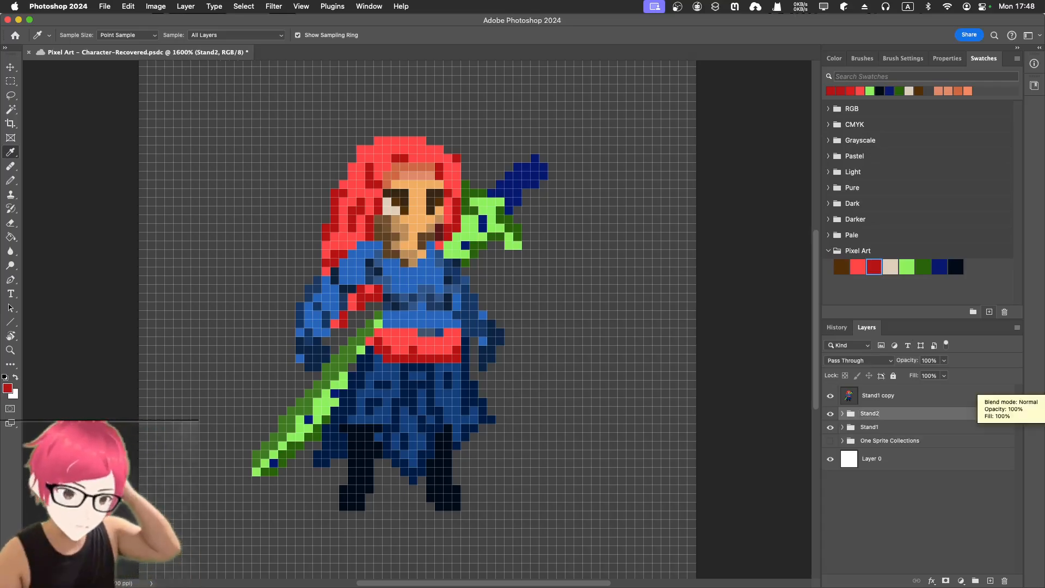
# - Hide the original Stand1 group and move the merged Stand1 copy layer into the Stand2 group
pyautogui.click(830, 430)
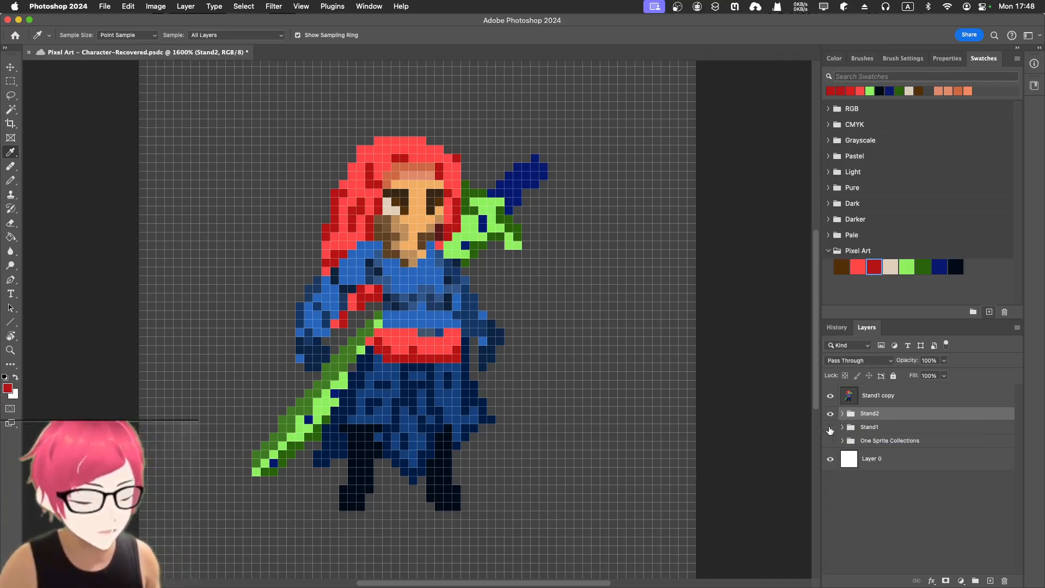
pyautogui.click(884, 397)
pyautogui.moveTo(885, 398); pyautogui.dragTo(884, 415)
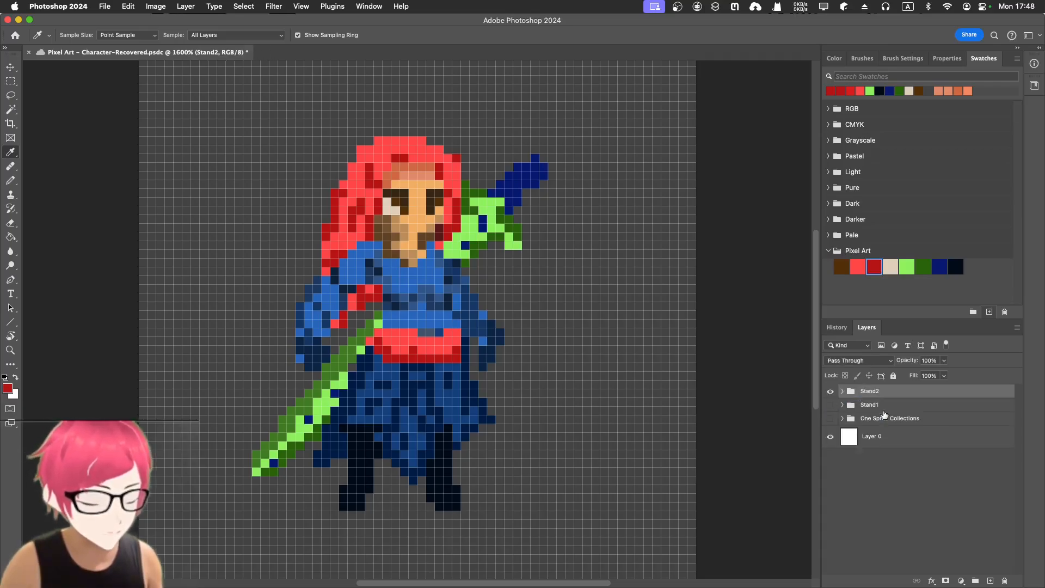
# - Move Layer 1 out of the Stand2 group so it sits directly below the group
pyautogui.click(842, 392)
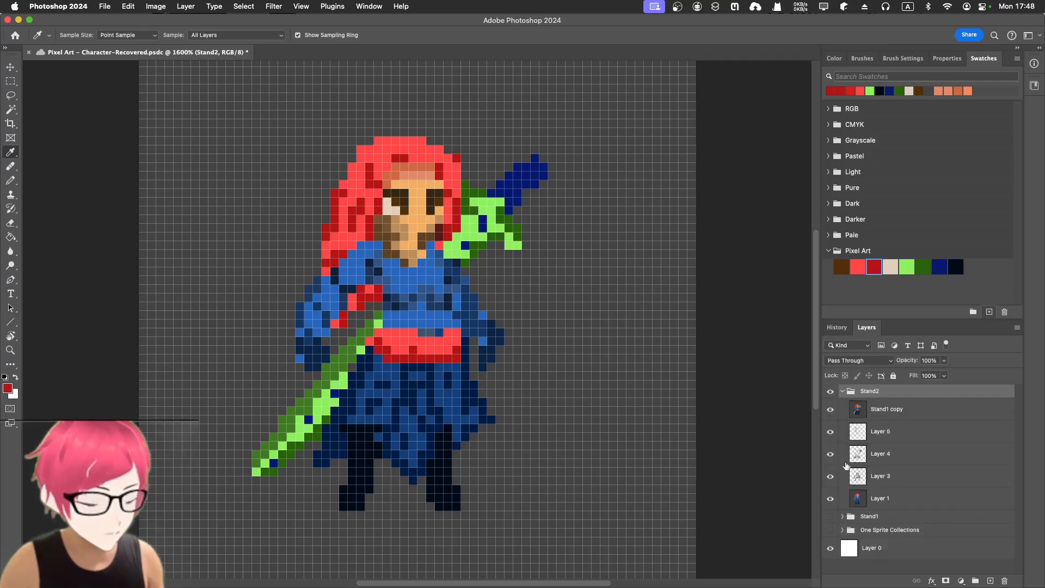
pyautogui.moveTo(857, 500); pyautogui.dragTo(859, 513)
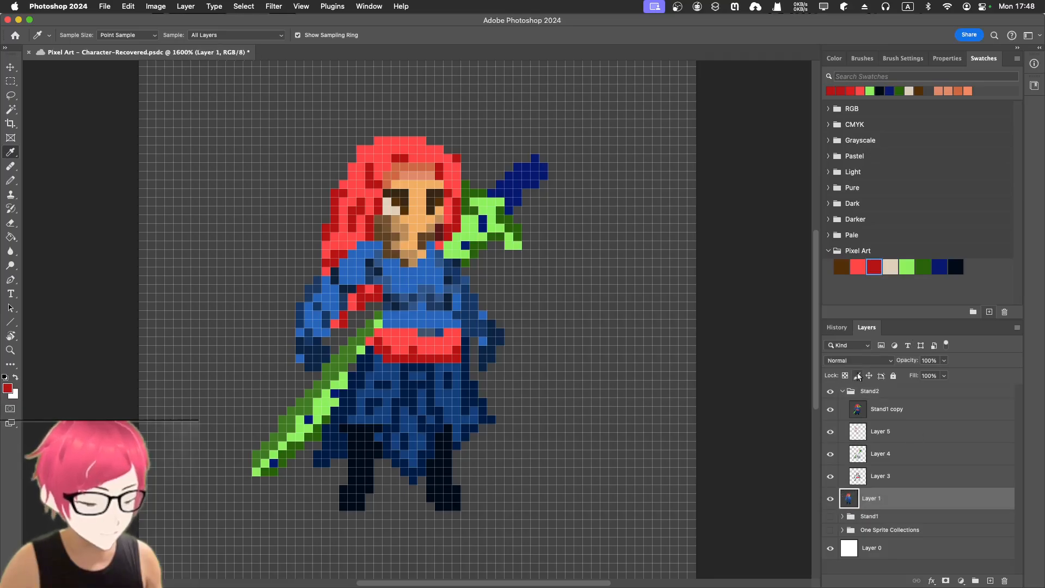
pyautogui.click(843, 392)
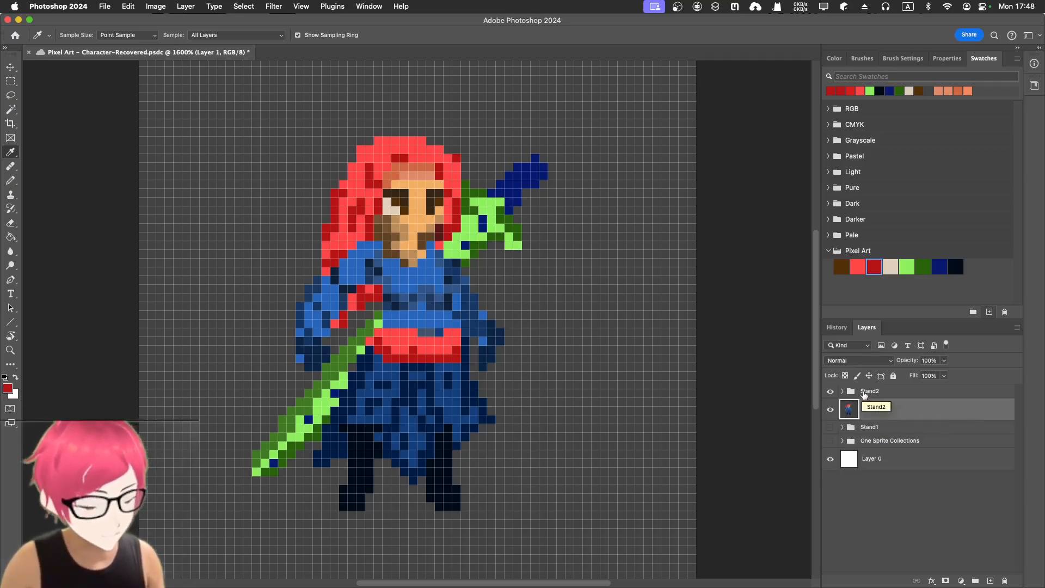
# - Hide Layer 1 and toggle layer visibility in the Stand2 group to compare the layers' contents
pyautogui.click(840, 396)
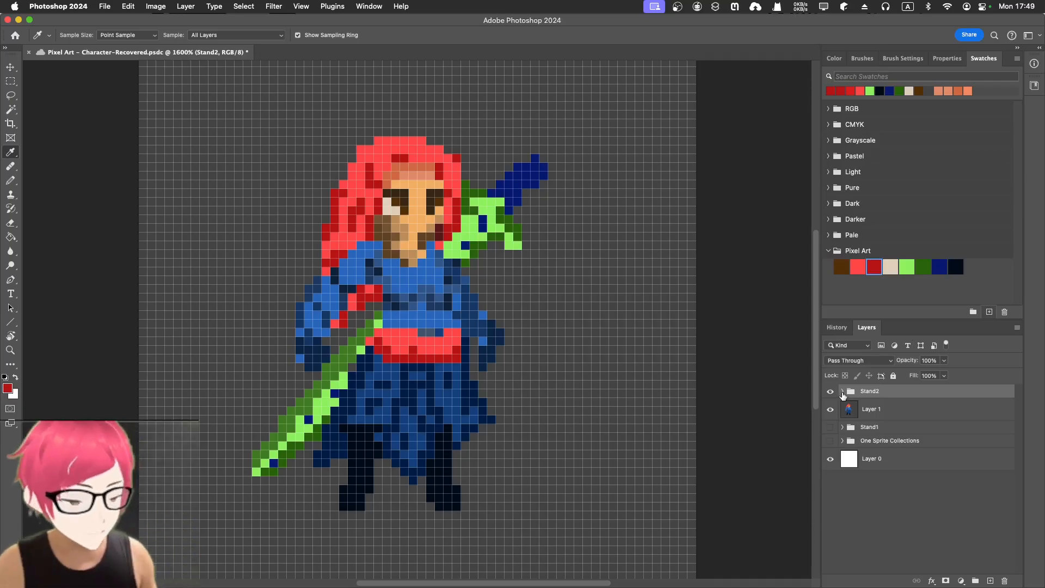
pyautogui.click(842, 392)
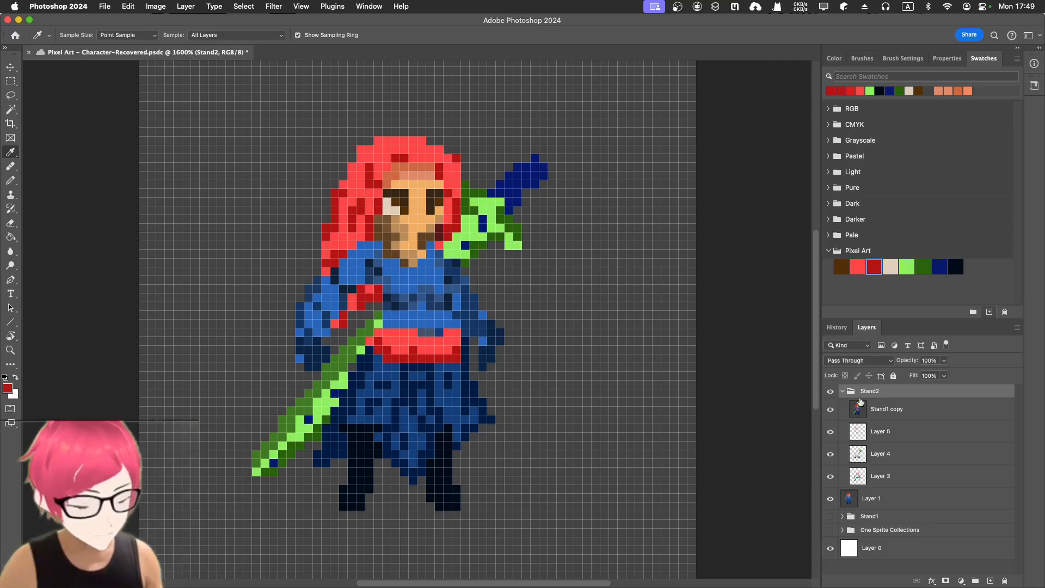
pyautogui.click(843, 392)
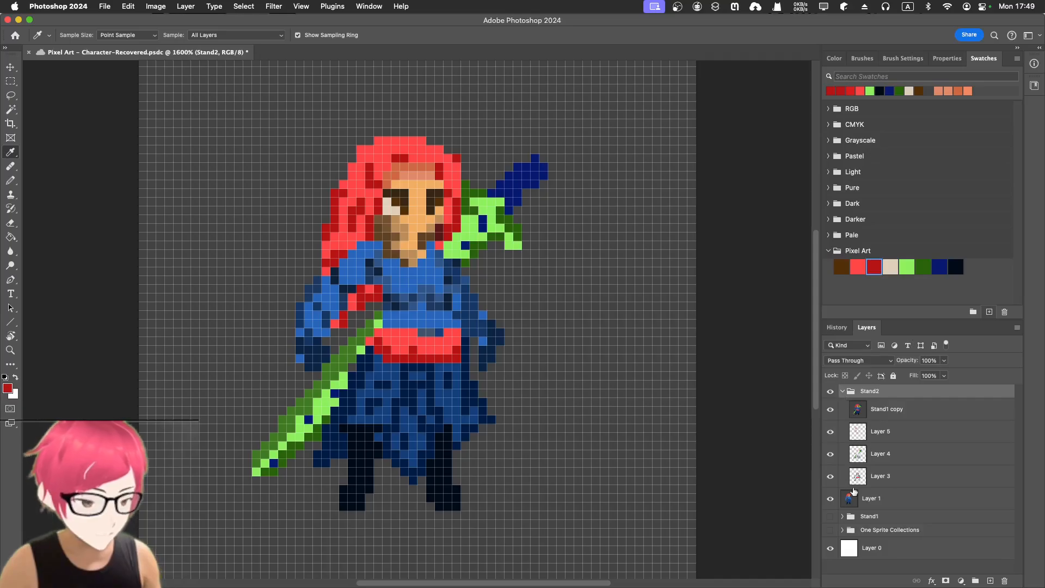
pyautogui.click(870, 437)
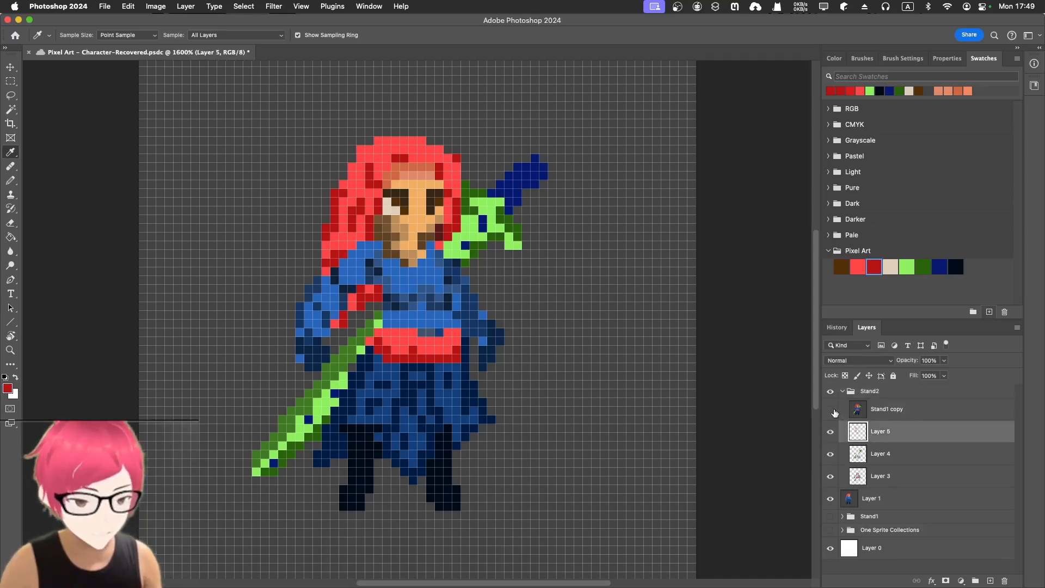
pyautogui.click(830, 500)
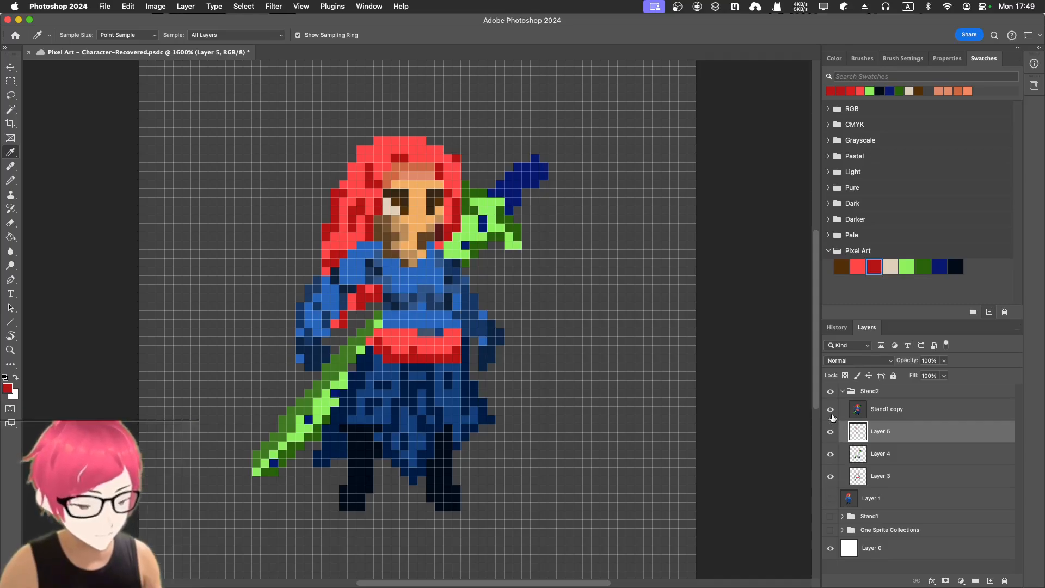
pyautogui.click(831, 410)
pyautogui.click(832, 413)
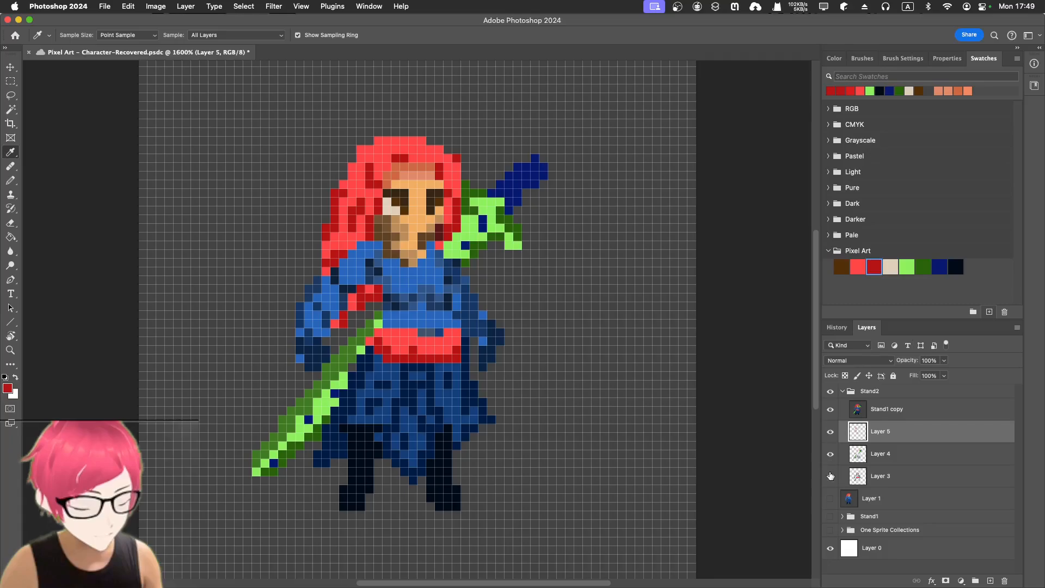
pyautogui.click(832, 411)
pyautogui.click(832, 413)
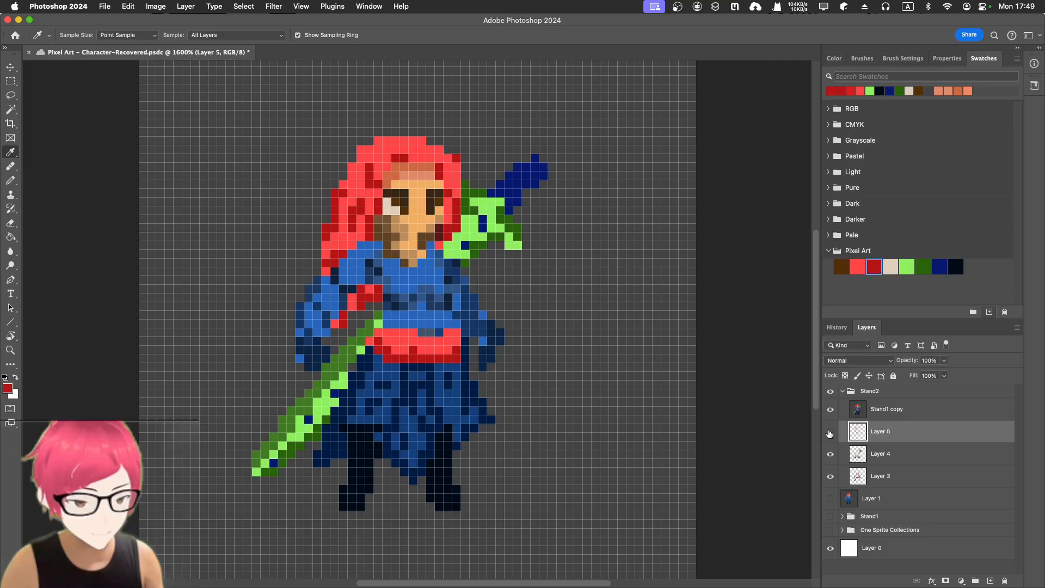
# - Reorder the Stand2 group to Layer 4, Layer 5 and Layer 3, with the Stand1 copy layer beneath them
pyautogui.moveTo(887, 436); pyautogui.dragTo(889, 413)
pyautogui.click(829, 410)
pyautogui.click(829, 409)
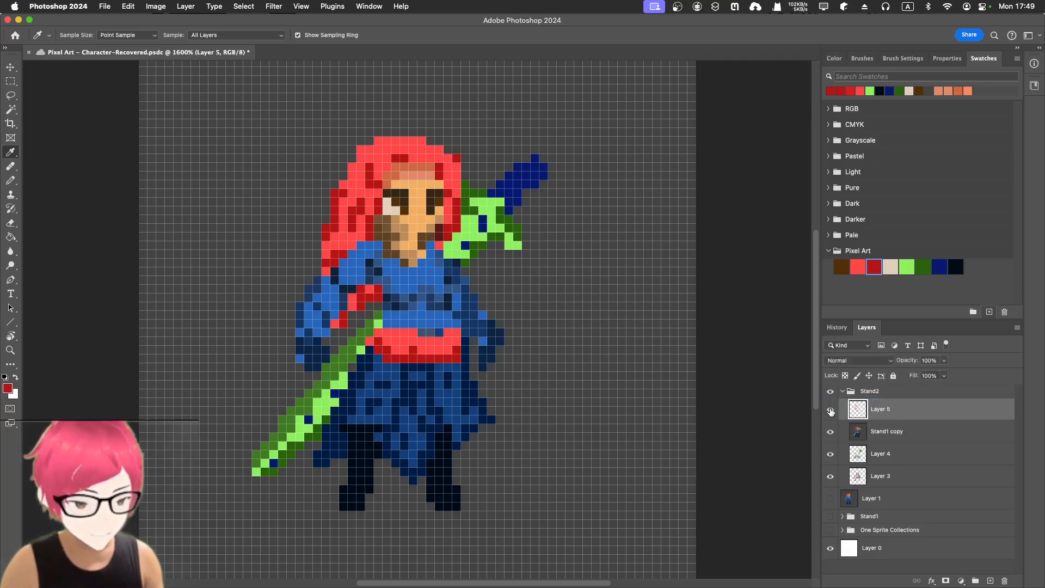
pyautogui.click(881, 458)
pyautogui.moveTo(881, 457); pyautogui.dragTo(874, 409)
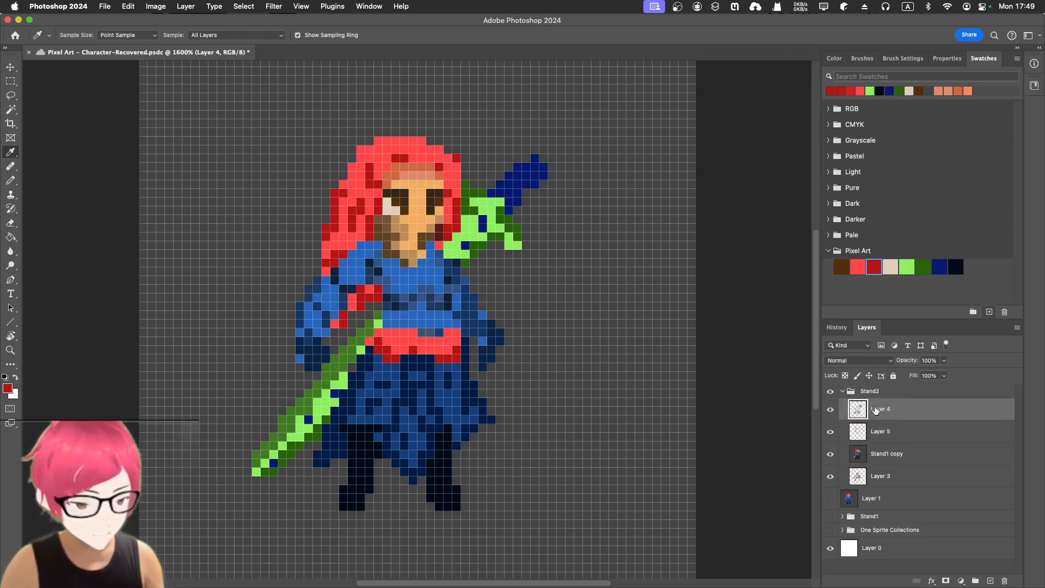
pyautogui.doubleClick(881, 476)
pyautogui.click(903, 478)
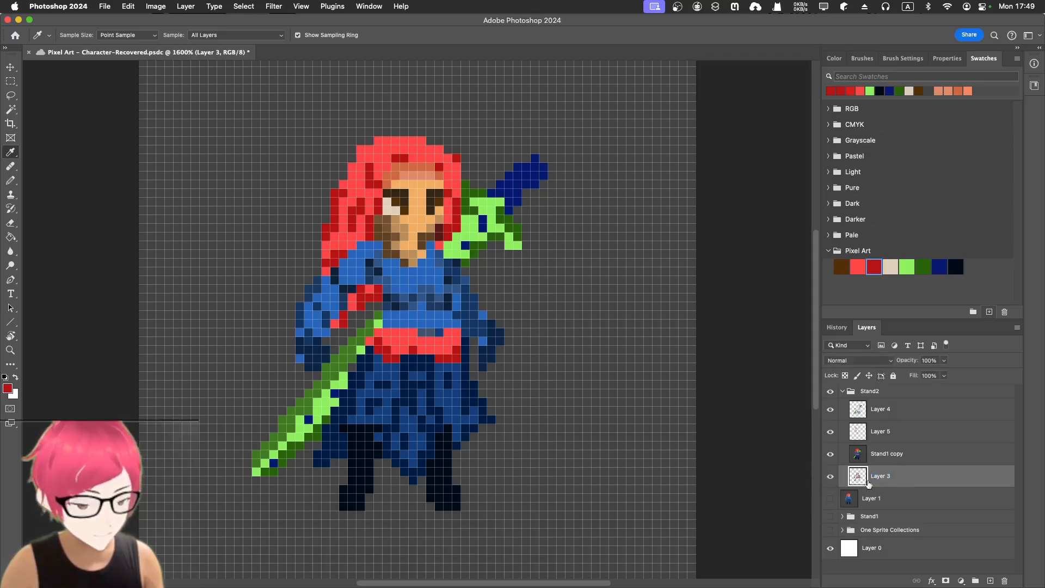
pyautogui.moveTo(898, 481); pyautogui.dragTo(894, 440)
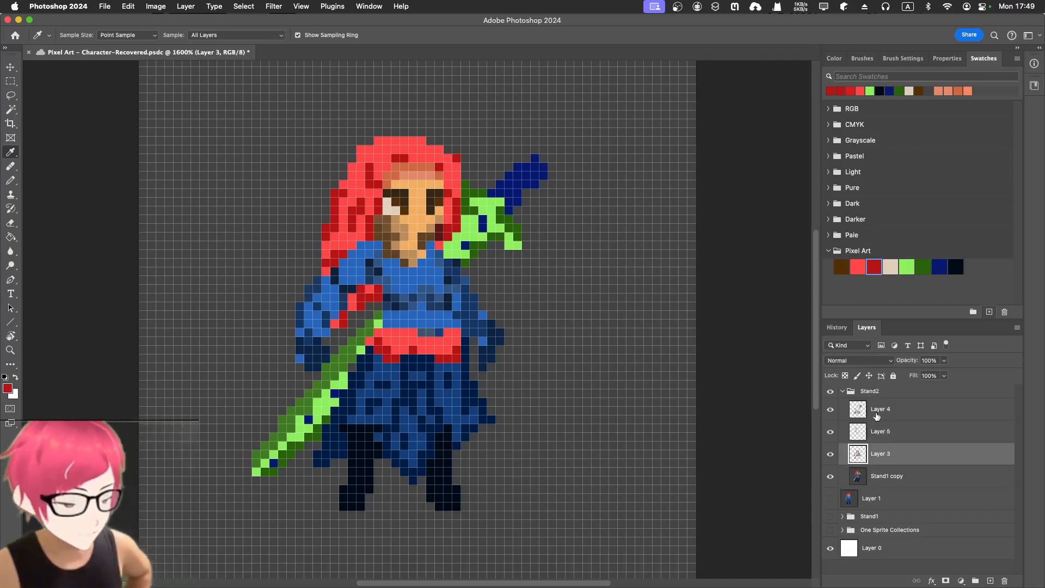
# - Lower the Stand2 group's opacity to 40% and show Layer 1 beneath it
pyautogui.click(843, 391)
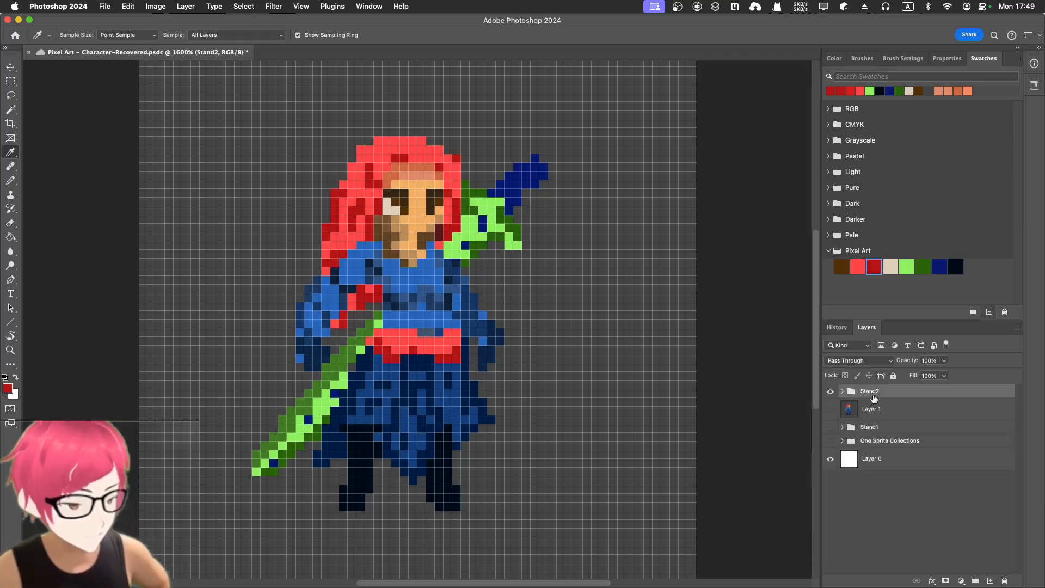
pyautogui.click(945, 361)
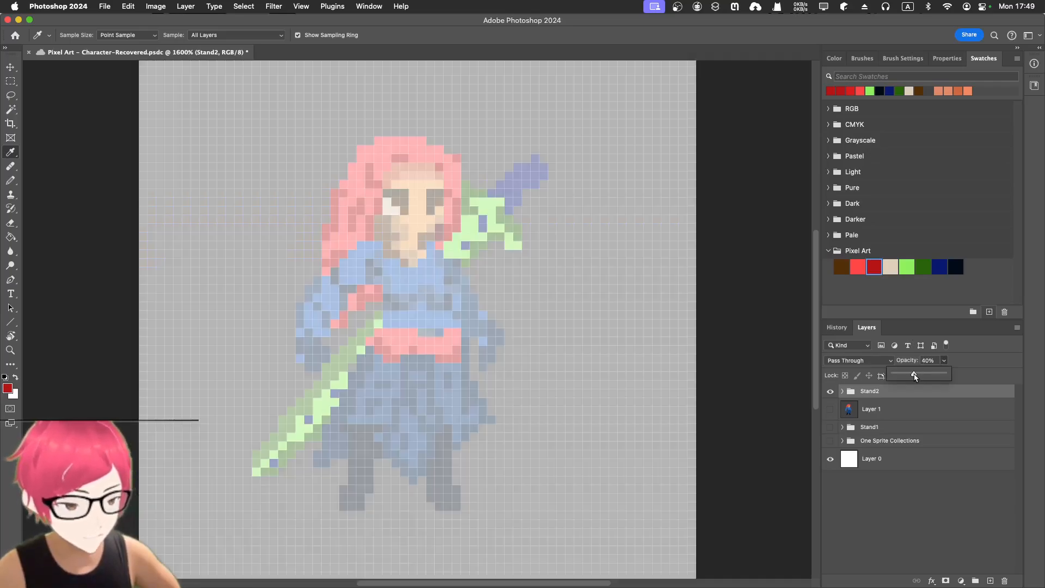
pyautogui.click(830, 410)
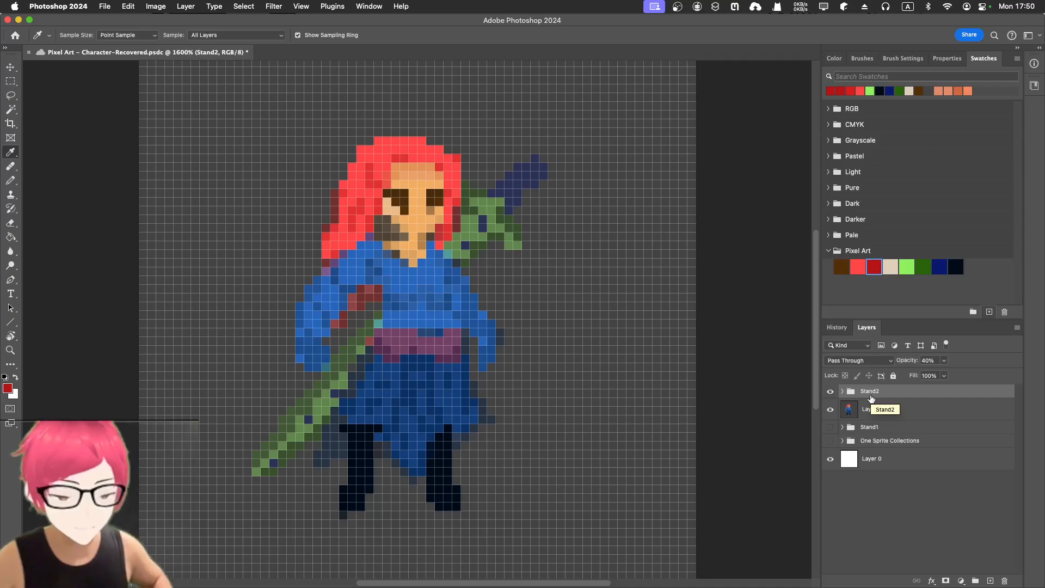
pyautogui.click(844, 392)
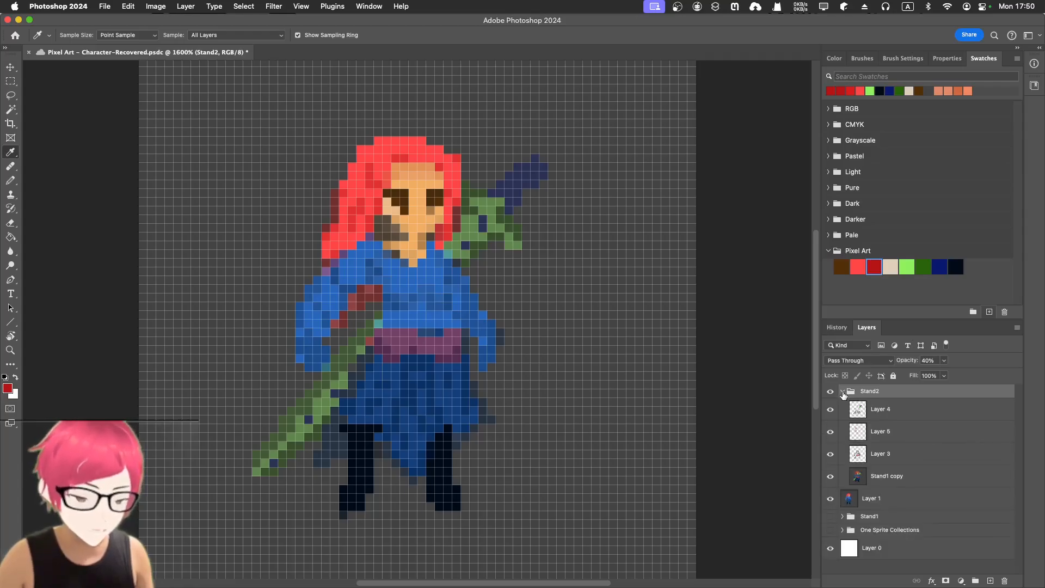
pyautogui.click(843, 392)
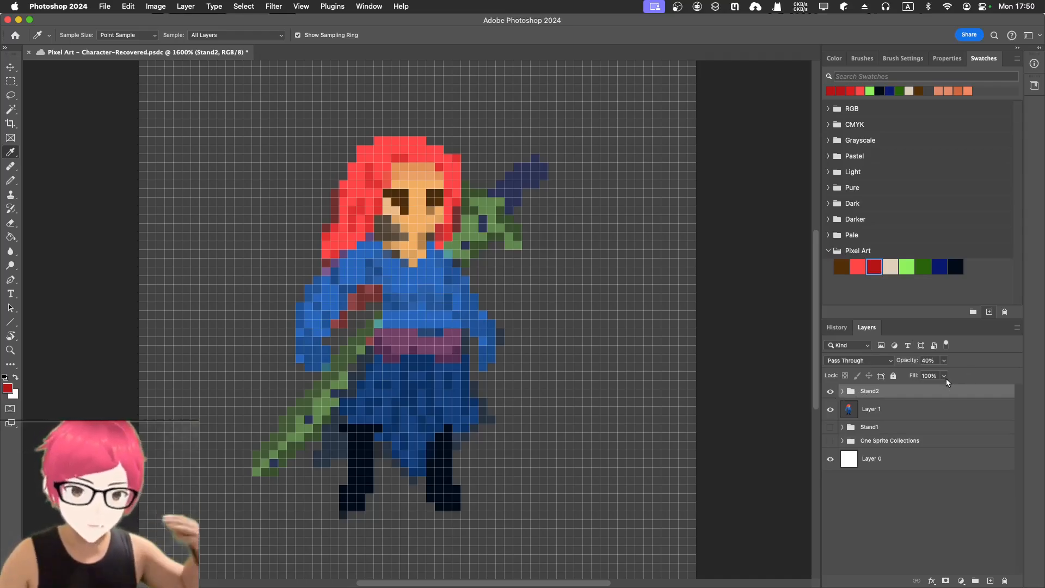
pyautogui.click(945, 362)
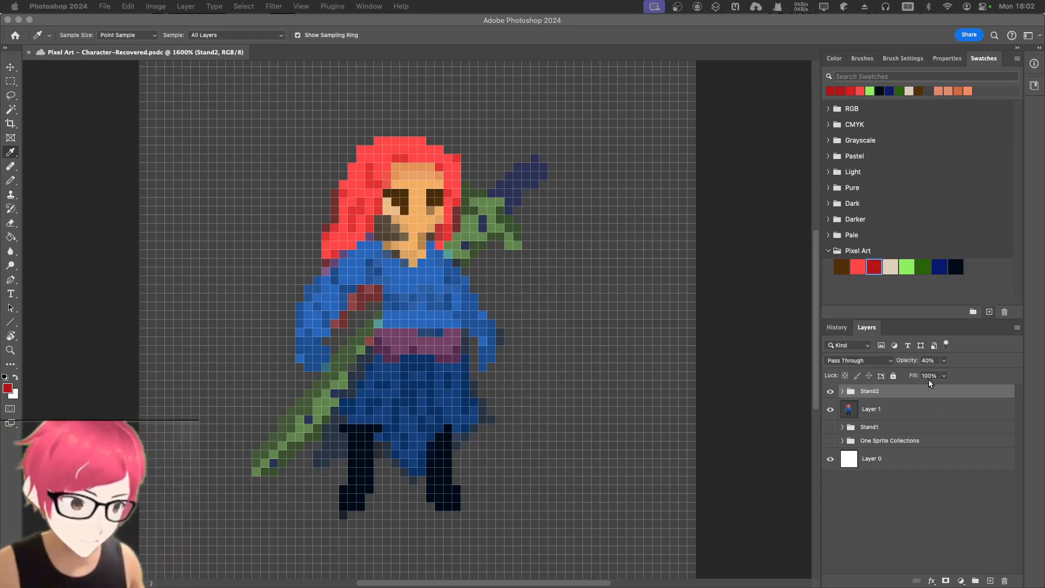
pyautogui.click(874, 395)
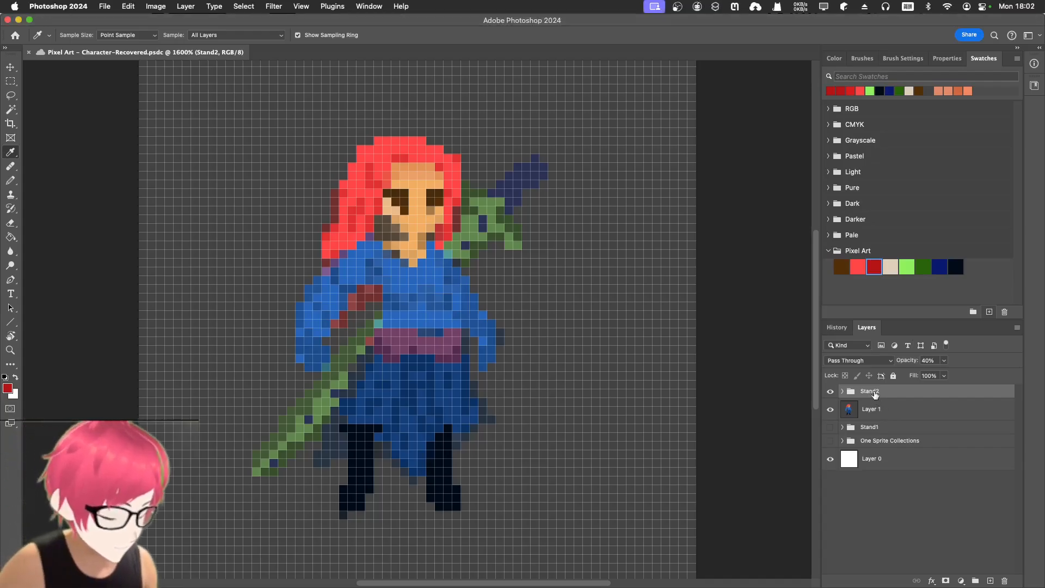
pyautogui.rightClick(875, 395)
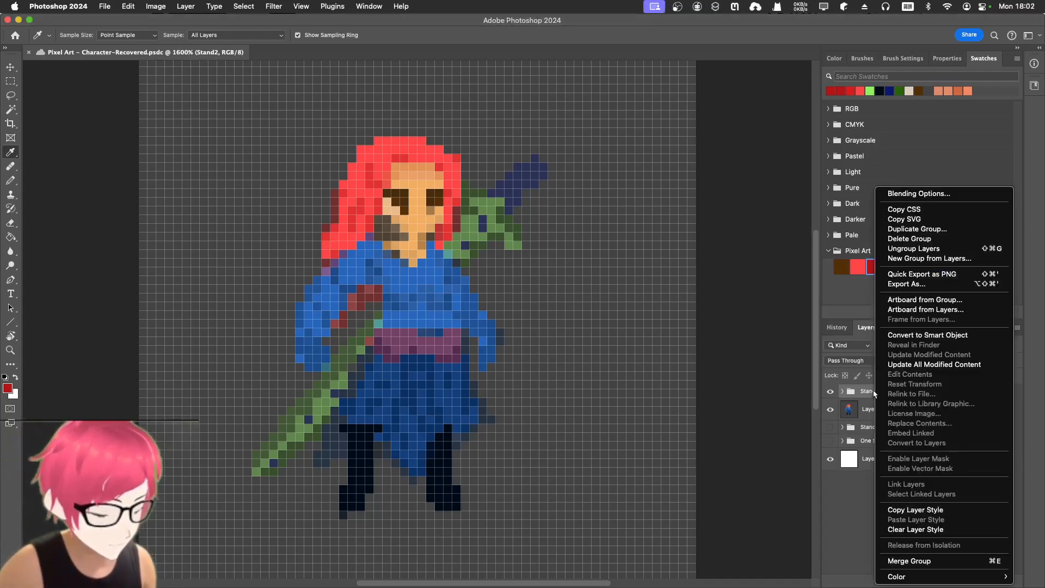
pyautogui.click(864, 391)
# - Merge Layer 4, Layer 5, Layer 3 and Stand1 copy in the Stand2 group, and add a new empty layer above the merged one
pyautogui.click(843, 392)
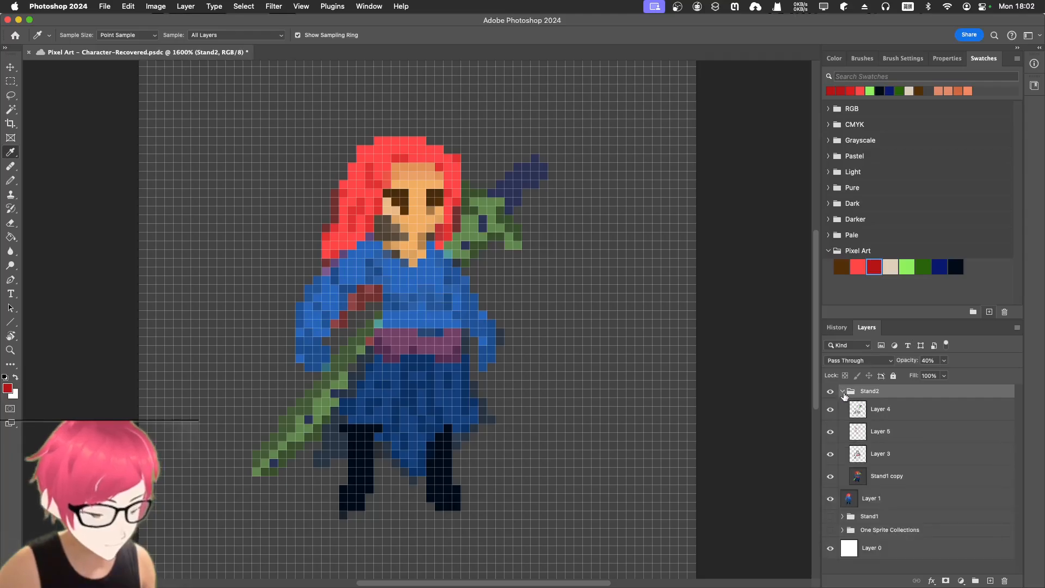
pyautogui.click(868, 409)
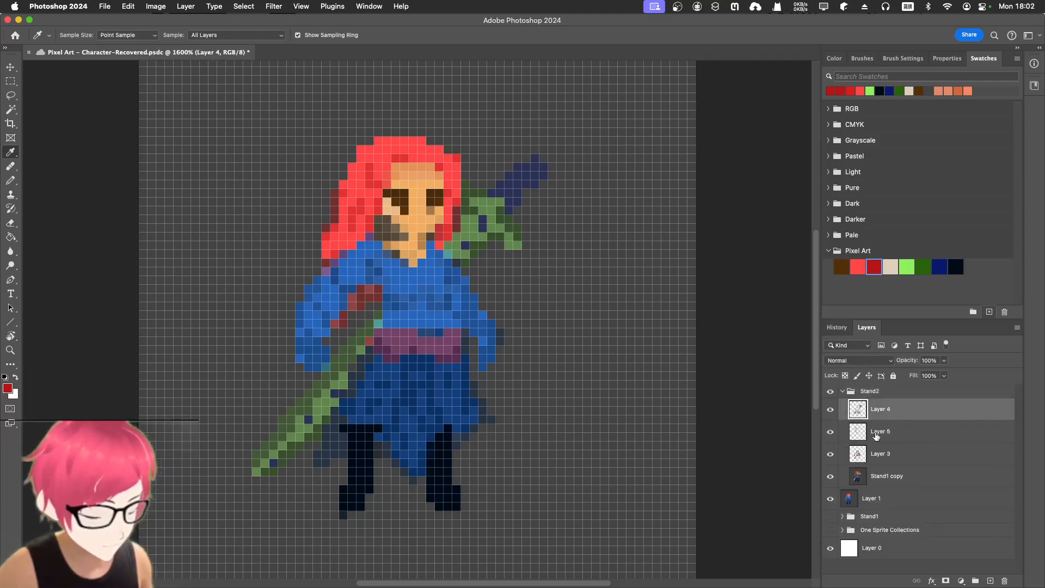
pyautogui.keyDown('shift'); pyautogui.click(886, 478); pyautogui.keyUp('shift')
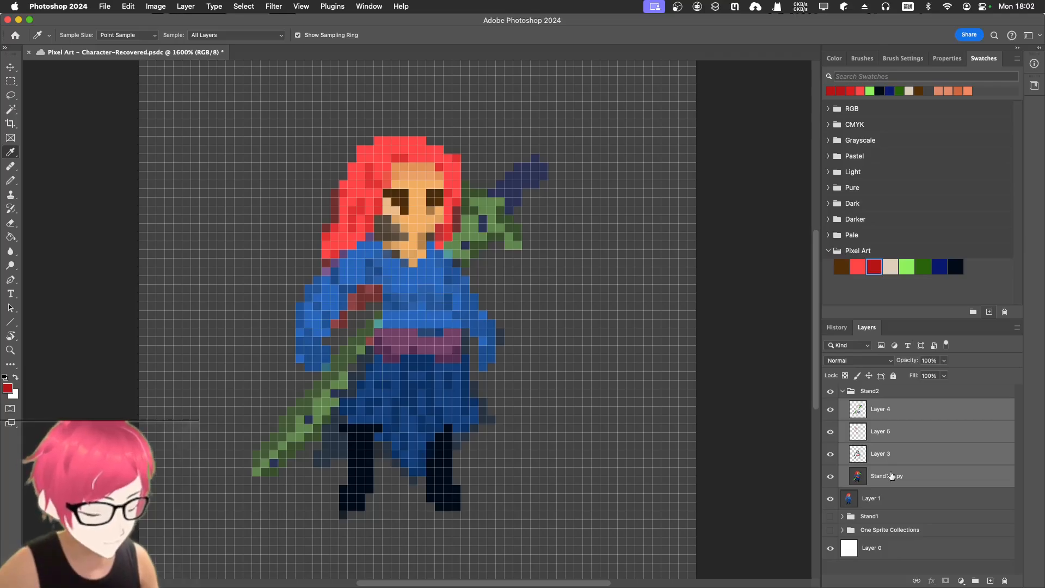
pyautogui.rightClick(891, 473)
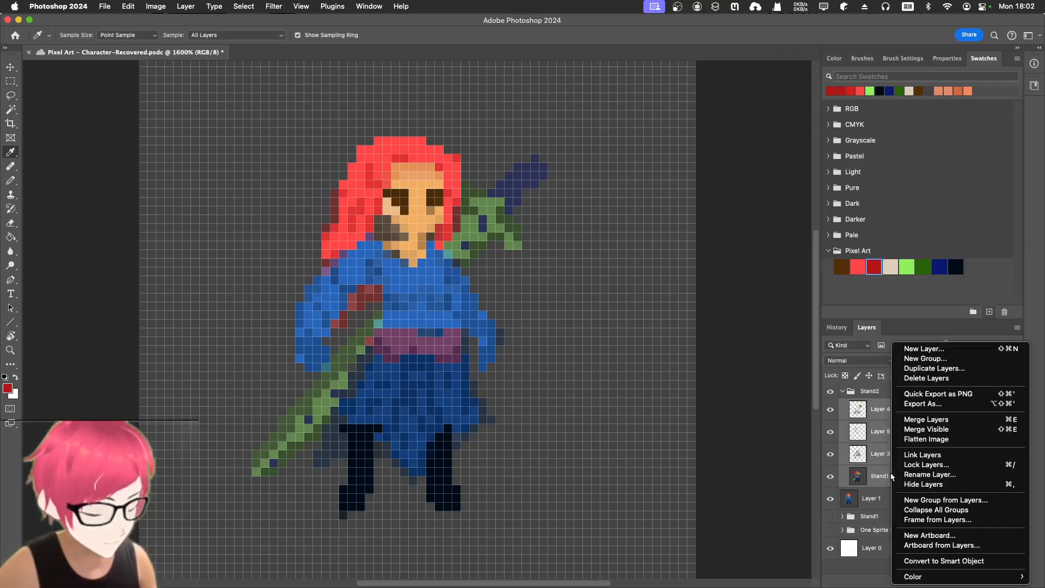
pyautogui.click(899, 419)
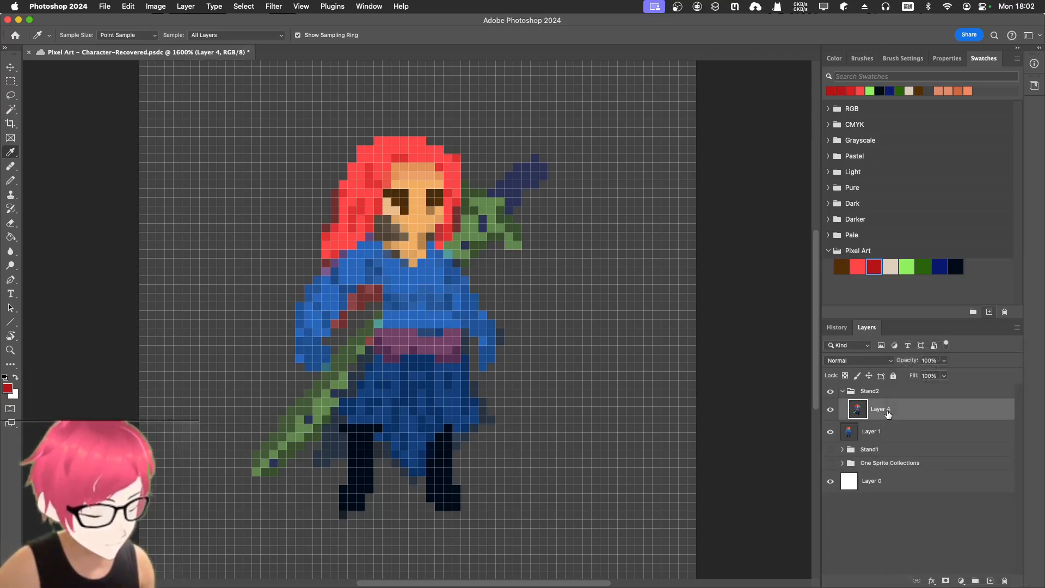
pyautogui.click(990, 581)
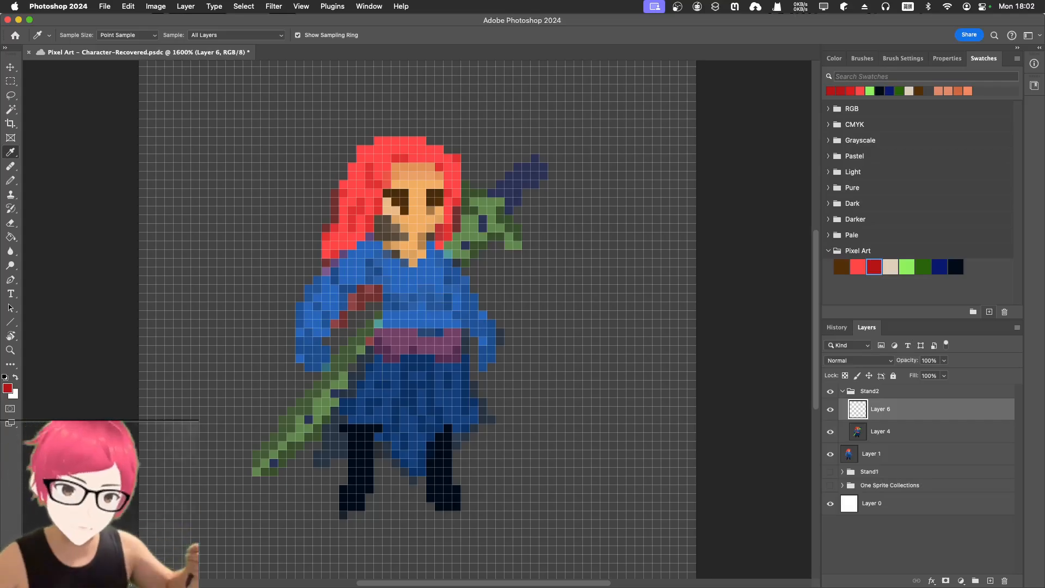
# - Toggle the visibility of the Stand2 group and Layer 1 to compare the reference with the base layer
pyautogui.click(830, 393)
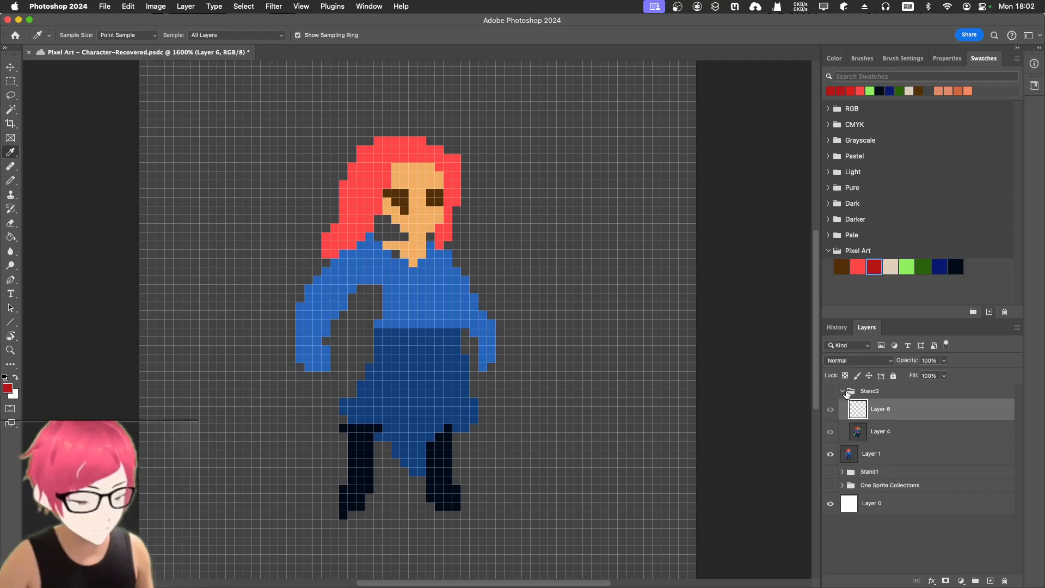
pyautogui.click(842, 391)
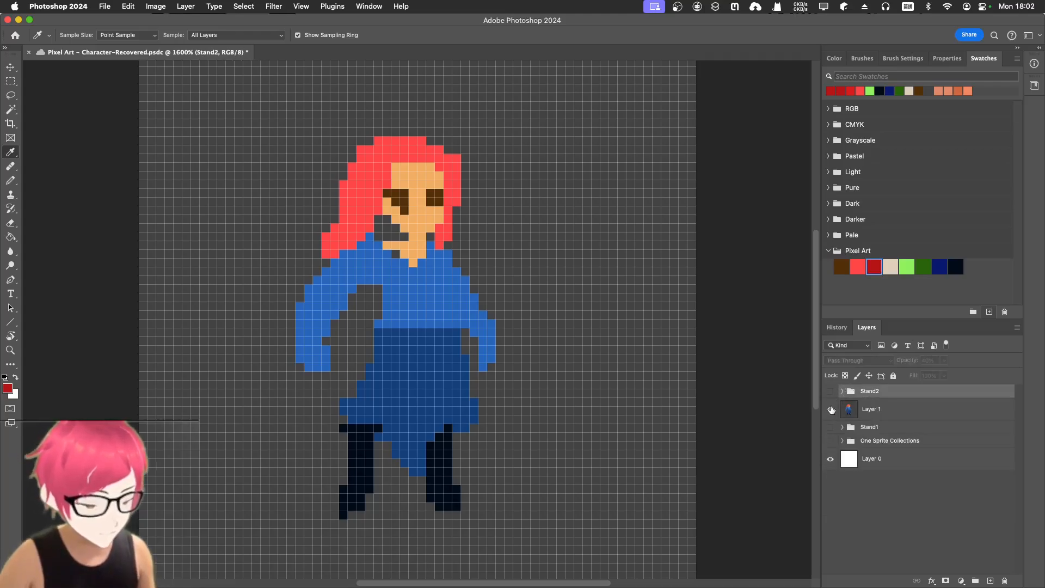
pyautogui.click(831, 411)
pyautogui.click(830, 412)
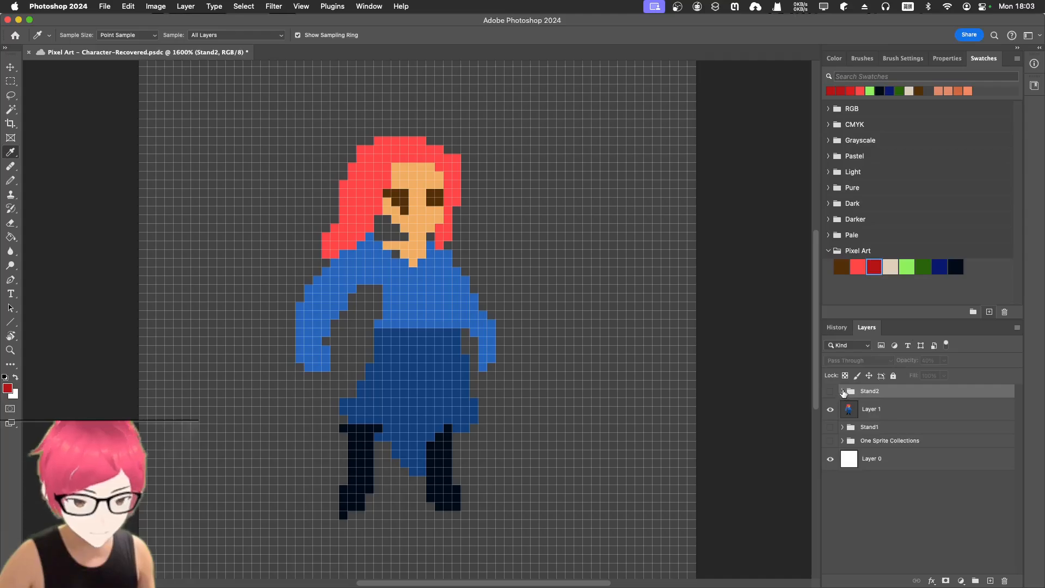
pyautogui.click(843, 392)
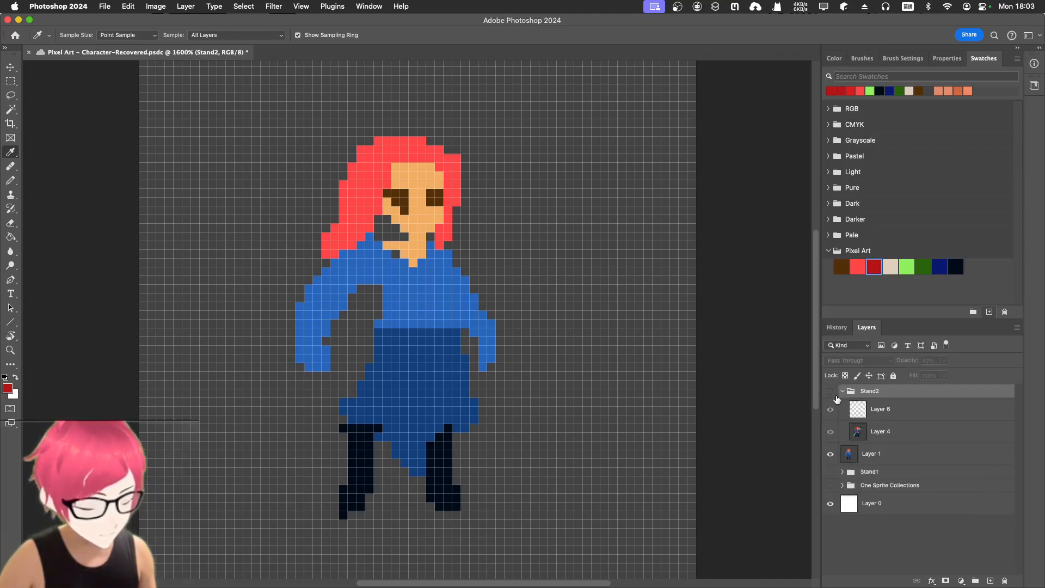
pyautogui.click(830, 392)
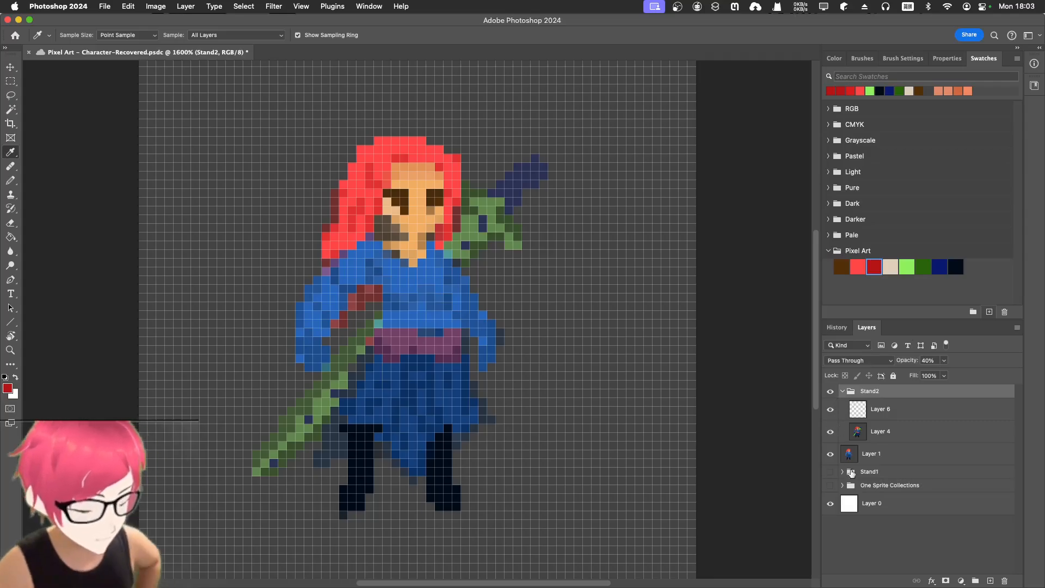
# - Move the merged Layer 4 out of the Stand2 group to directly below Layer 1
pyautogui.moveTo(877, 431); pyautogui.dragTo(887, 456)
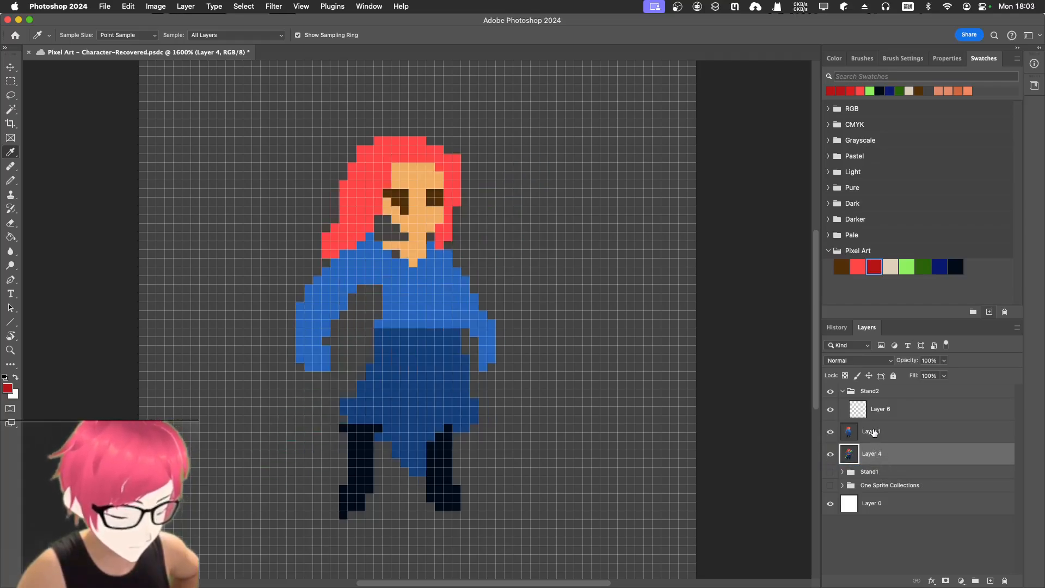
pyautogui.click(878, 431)
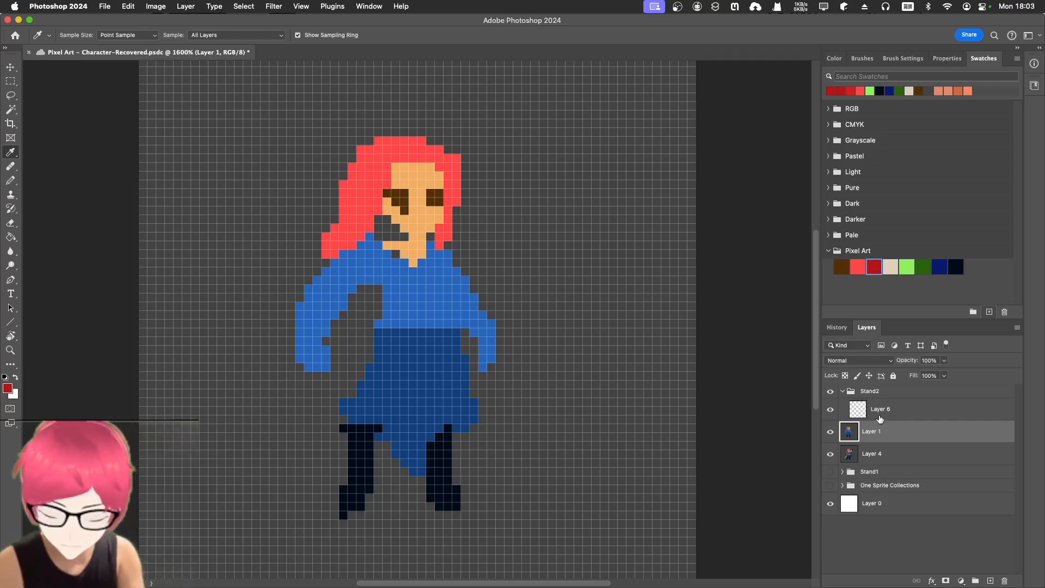
# - Undo the layer move, the added empty layer and the merge of the Stand2 layers
pyautogui.press('super+z')
pyautogui.press('super+z')
pyautogui.press('super+z')
pyautogui.press('super+z')
pyautogui.press('super+z')
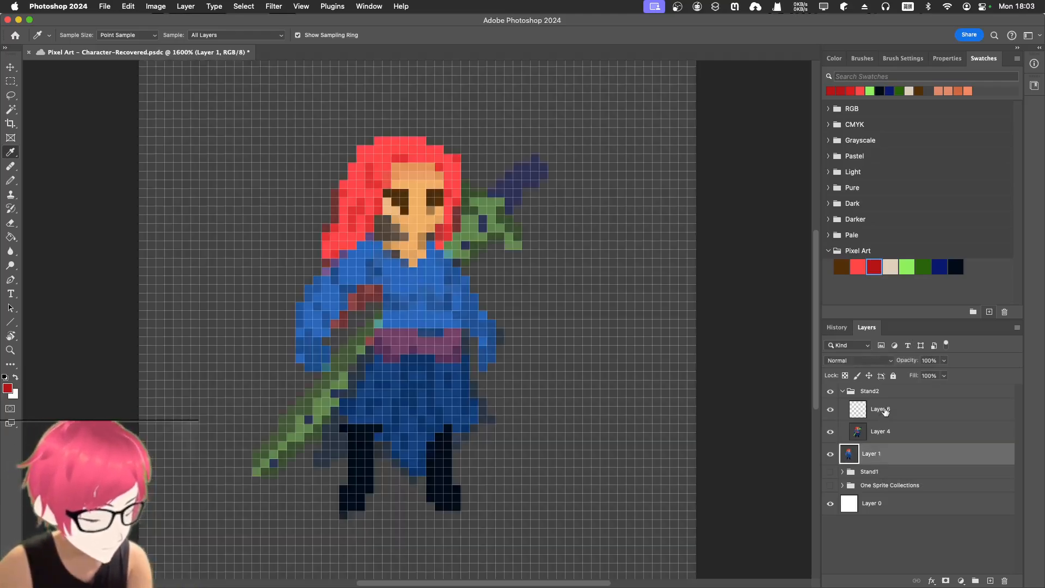
pyautogui.press('super+z')
pyautogui.press('super+z')
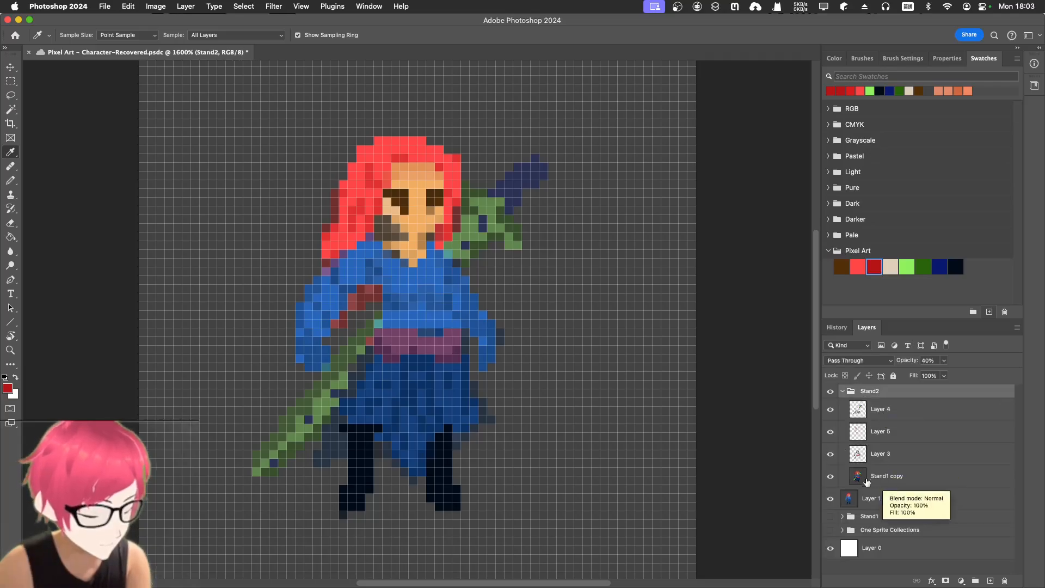
# - Move Layer 1 to the bottom of the Stand2 group and place Stand1 copy outside, directly below the group
pyautogui.doubleClick(887, 500)
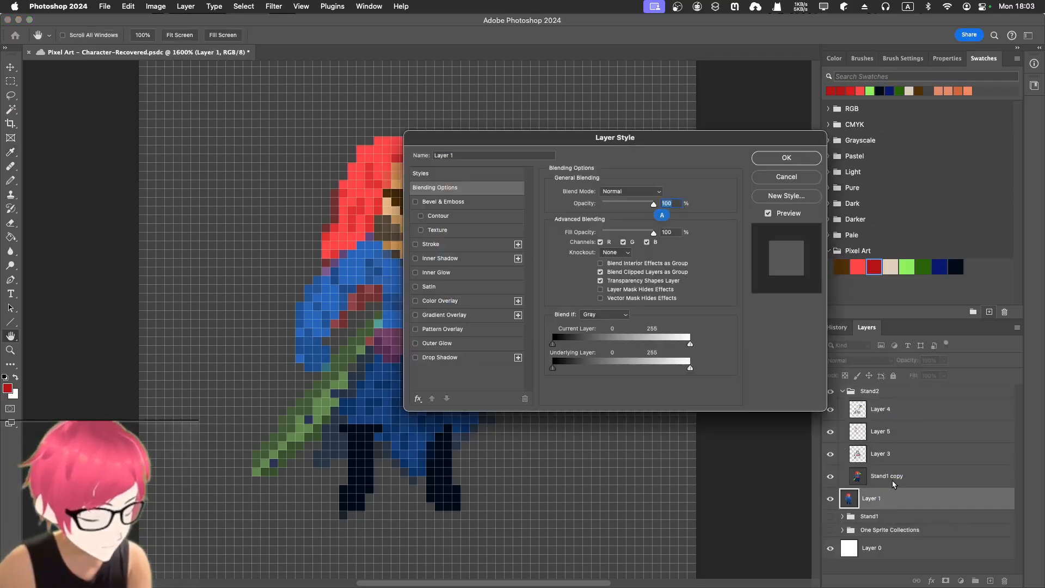
pyautogui.click(769, 176)
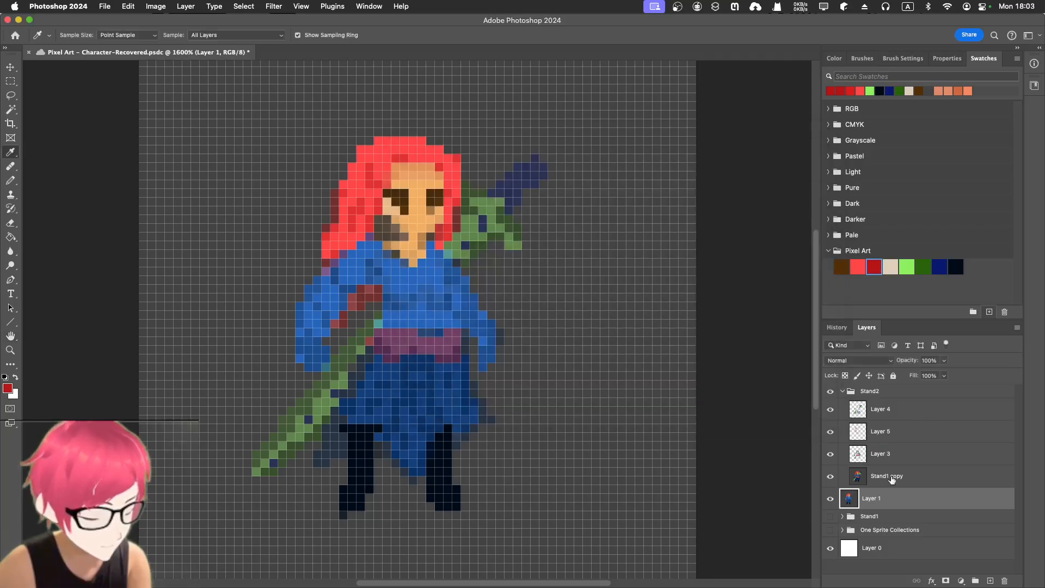
pyautogui.moveTo(881, 498); pyautogui.dragTo(883, 471)
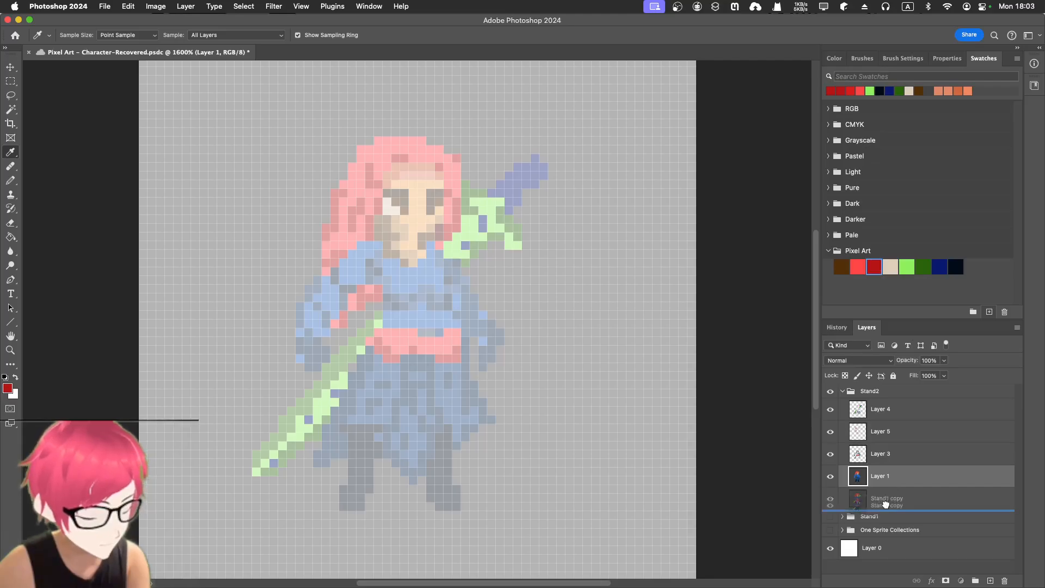
pyautogui.click(887, 506)
pyautogui.moveTo(884, 502); pyautogui.dragTo(852, 514)
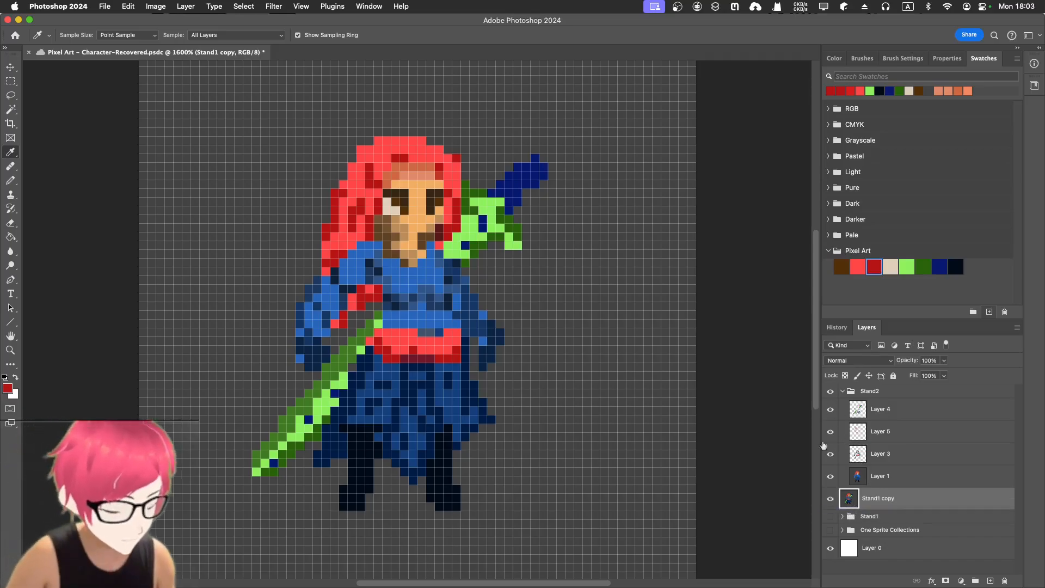
# - Hide the Stand1 copy layer and set the Stand2 group's opacity to 100%
pyautogui.click(830, 499)
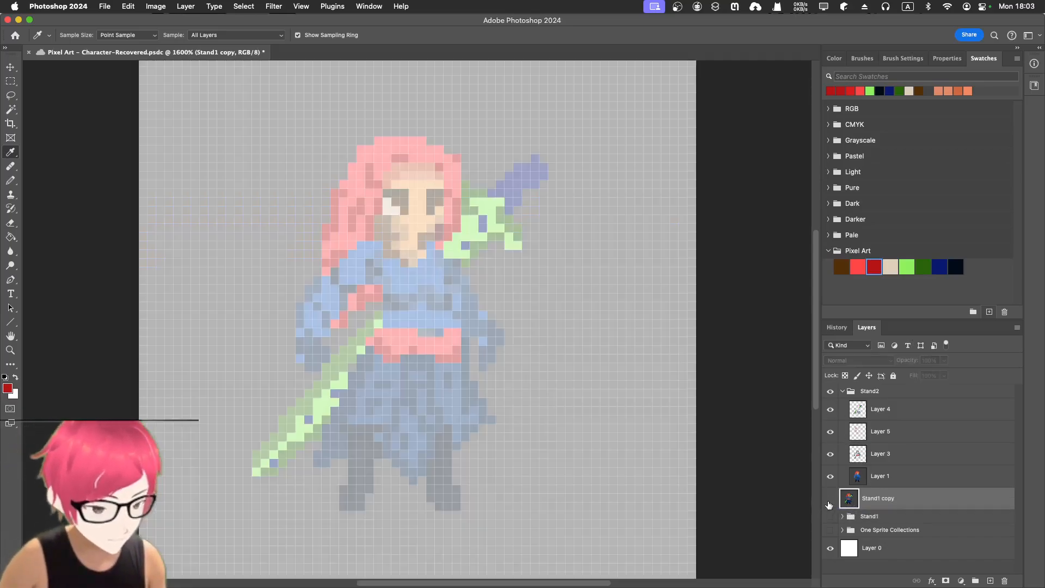
pyautogui.click(847, 392)
pyautogui.click(843, 391)
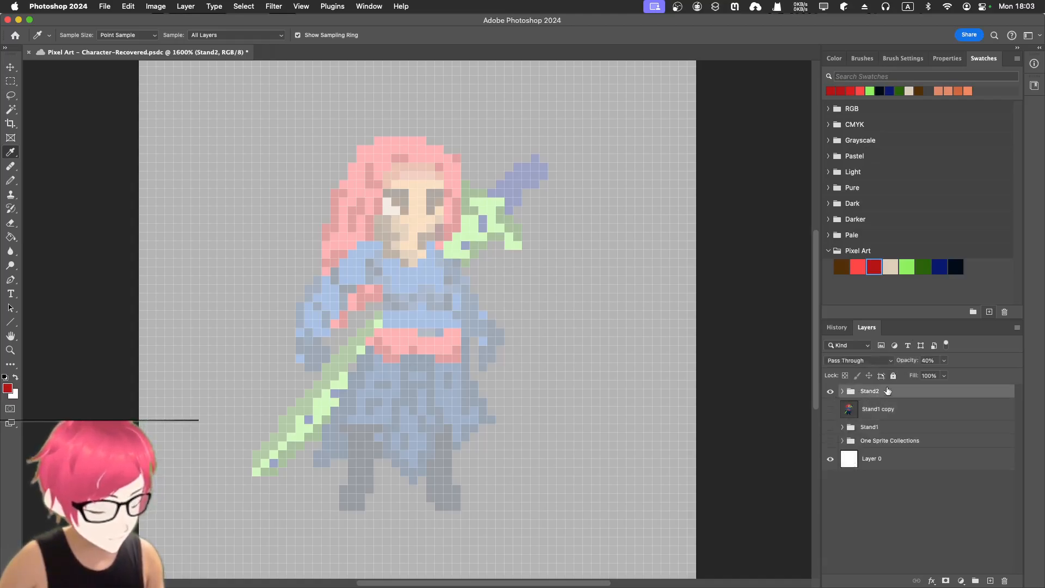
pyautogui.click(944, 361)
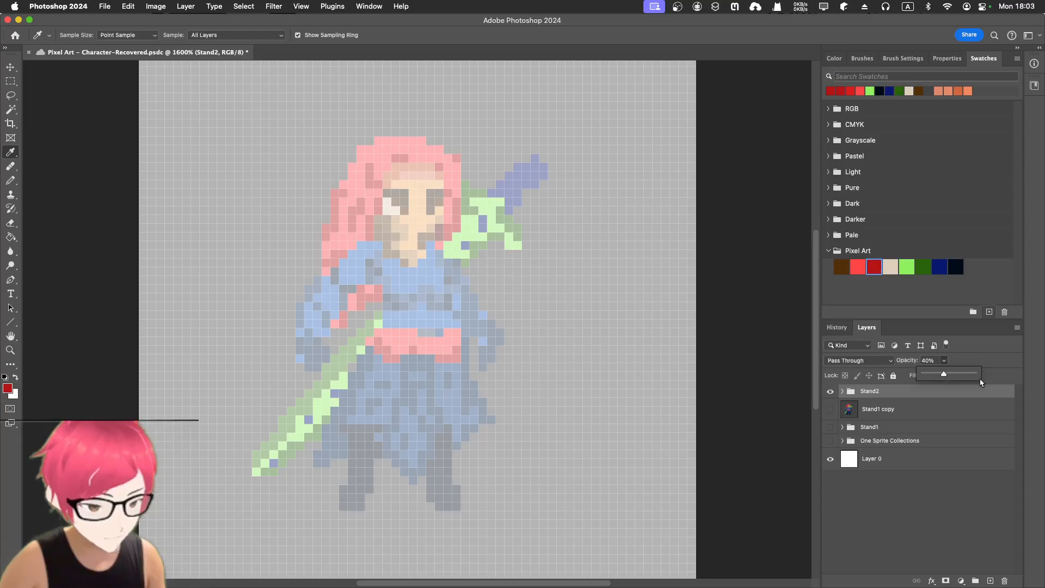
pyautogui.moveTo(944, 374); pyautogui.dragTo(974, 374)
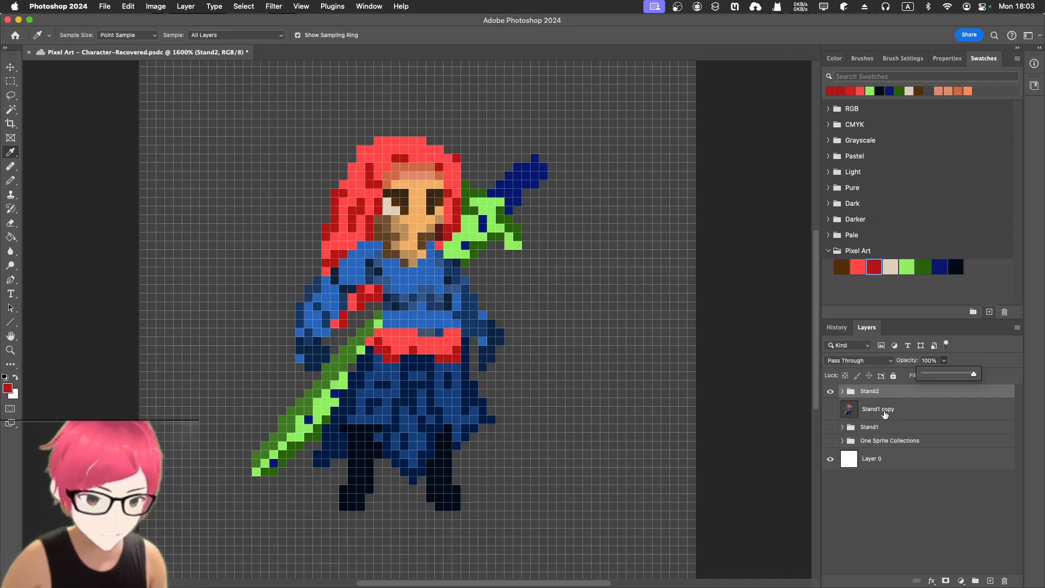
# - Select Layer 4, Layer 5, Layer 3 and Layer 1 together inside the Stand2 group
pyautogui.click(843, 391)
pyautogui.click(843, 391)
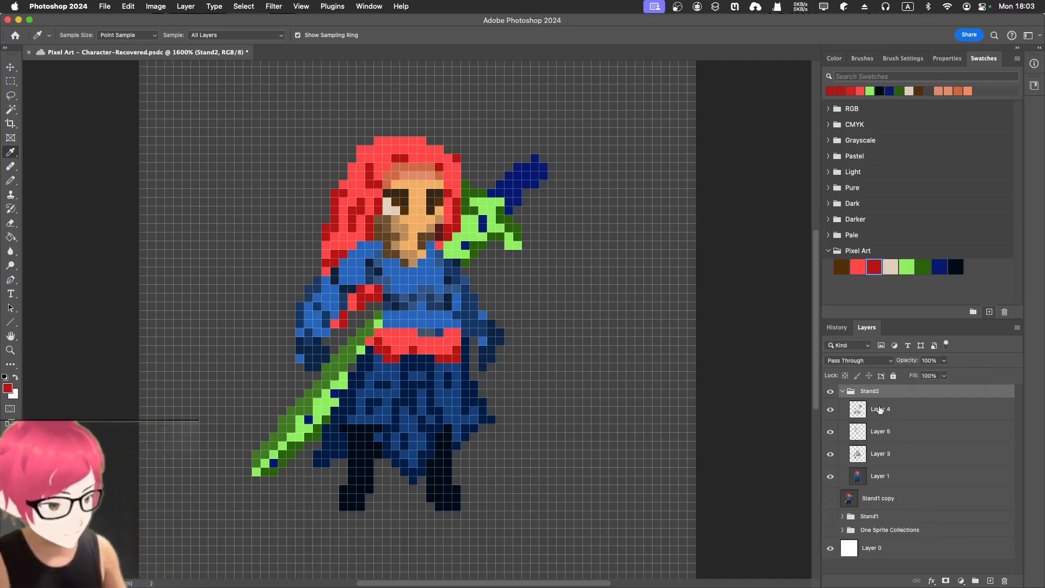
pyautogui.click(881, 410)
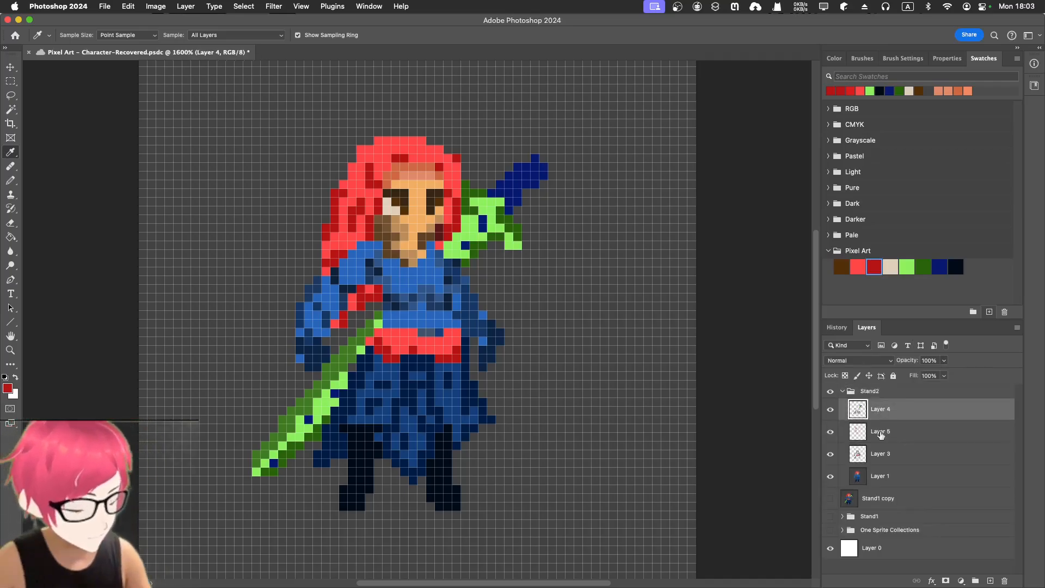
pyautogui.keyDown('shift'); pyautogui.click(879, 476); pyautogui.keyUp('shift')
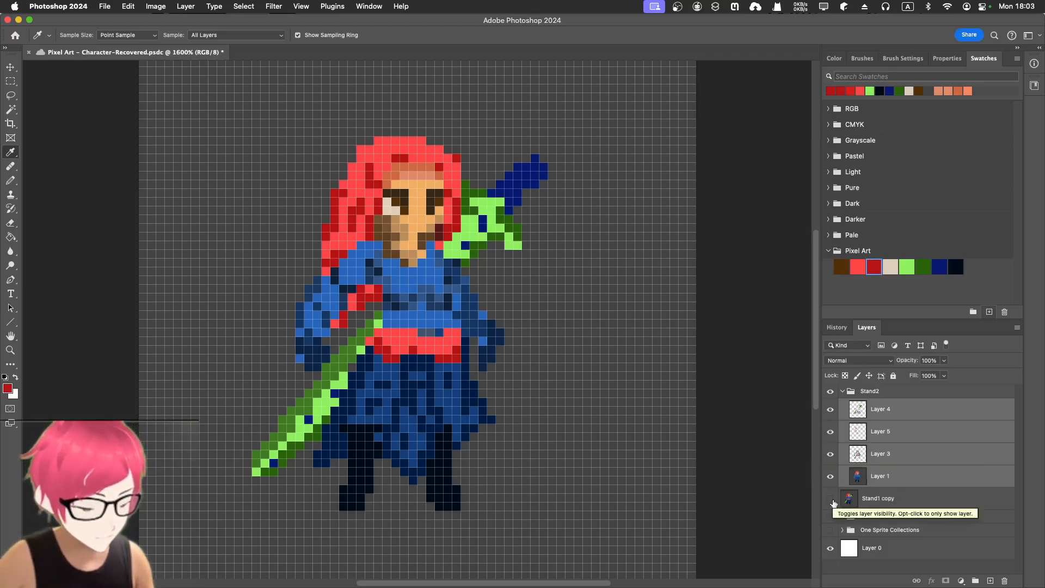
# - Toggle Layer 4's visibility repeatedly to examine which parts of the character it holds
pyautogui.click(831, 410)
pyautogui.click(830, 410)
pyautogui.click(831, 410)
pyautogui.click(832, 414)
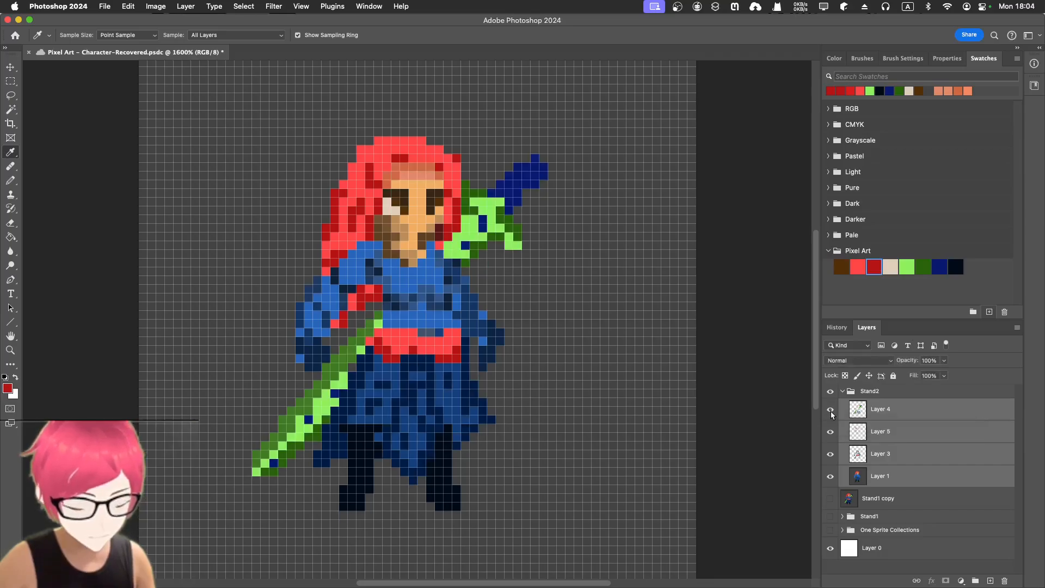
pyautogui.click(831, 414)
pyautogui.click(832, 415)
pyautogui.click(831, 413)
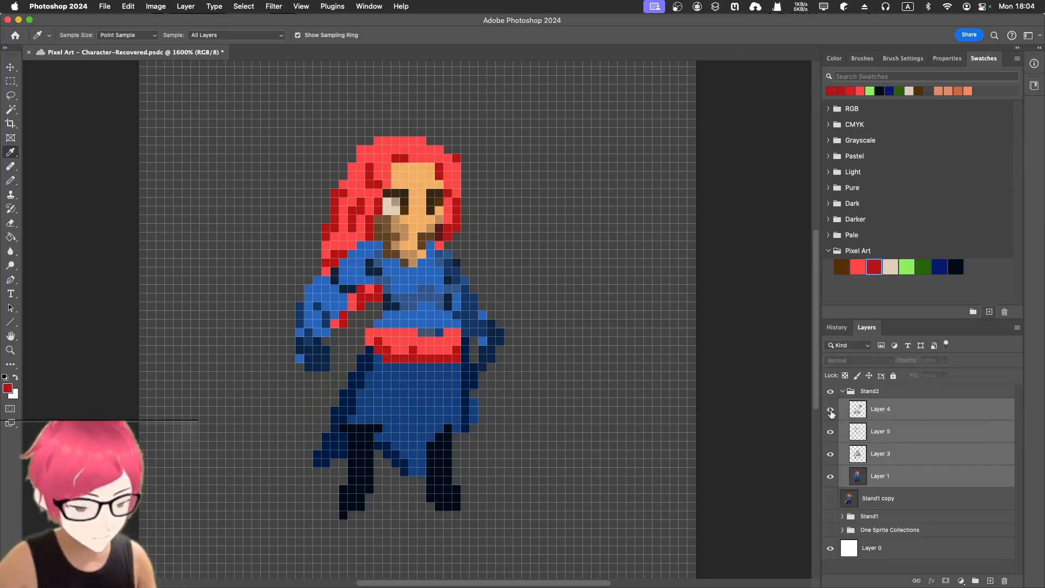
pyautogui.click(831, 414)
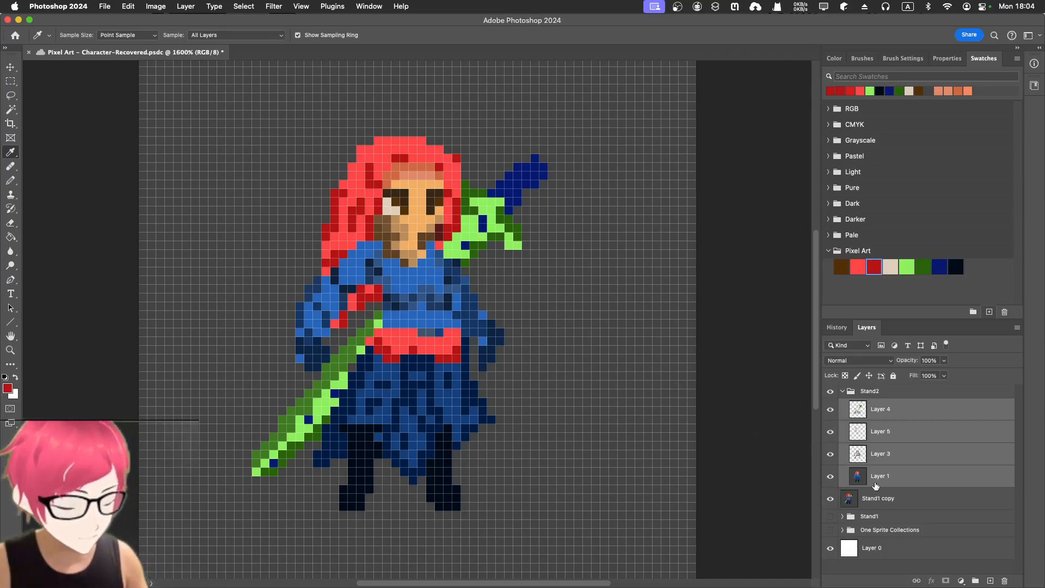
# - Merge the selected Layer 4, Layer 5, Layer 3 and Layer 1 into a single layer in the Stand2 group
pyautogui.rightClick(908, 456)
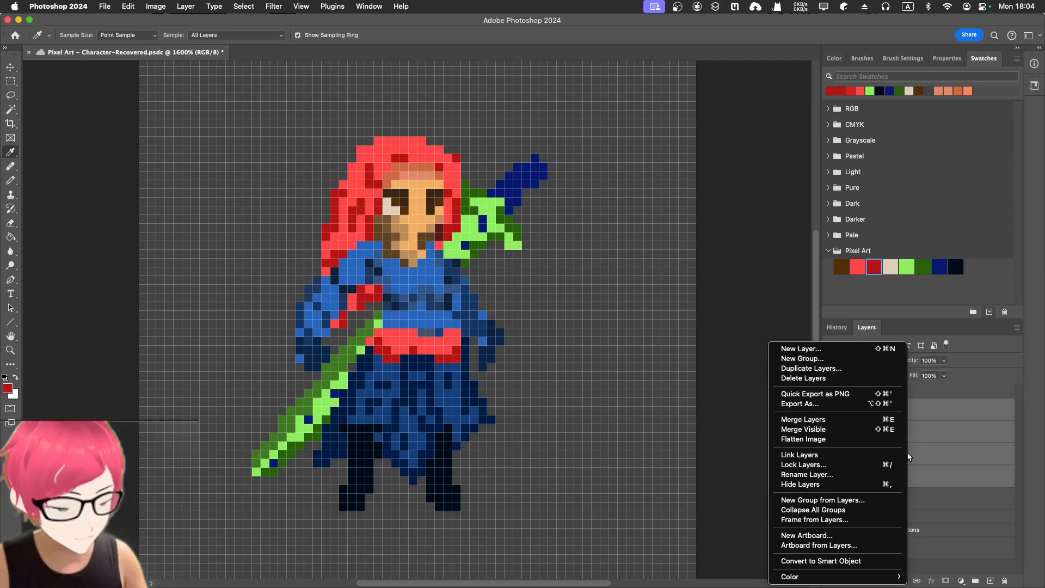
pyautogui.click(831, 420)
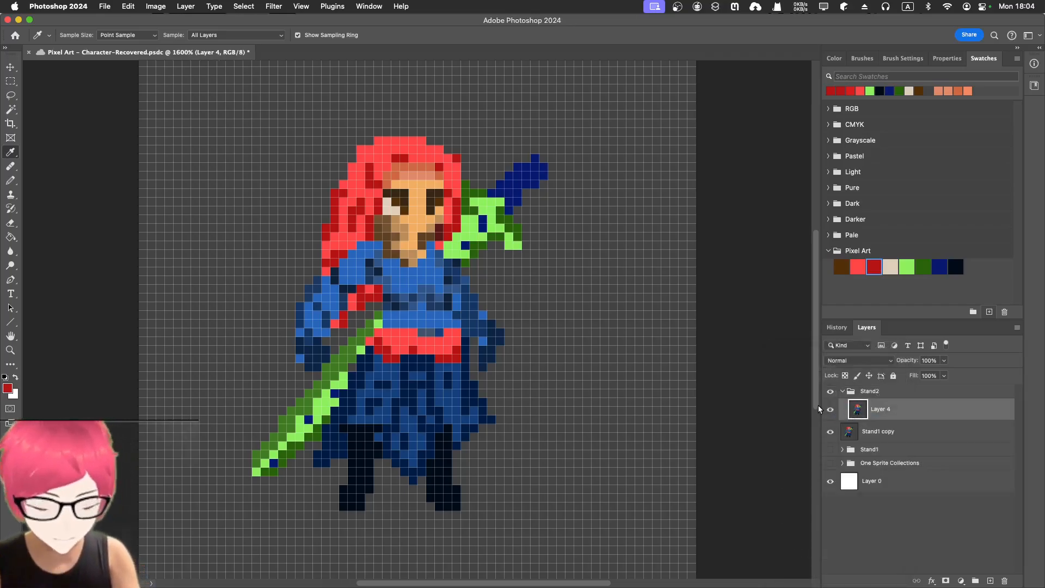
# - Nudge Layer 4 up 1 px with Free Transform and lower its opacity to 13%
pyautogui.press('super+t')
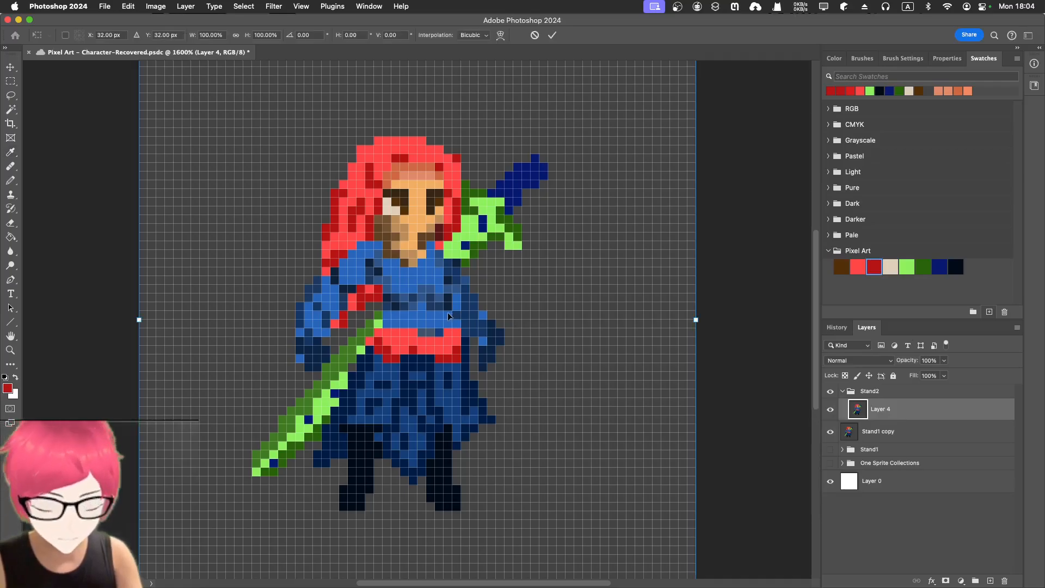
pyautogui.press('Up')
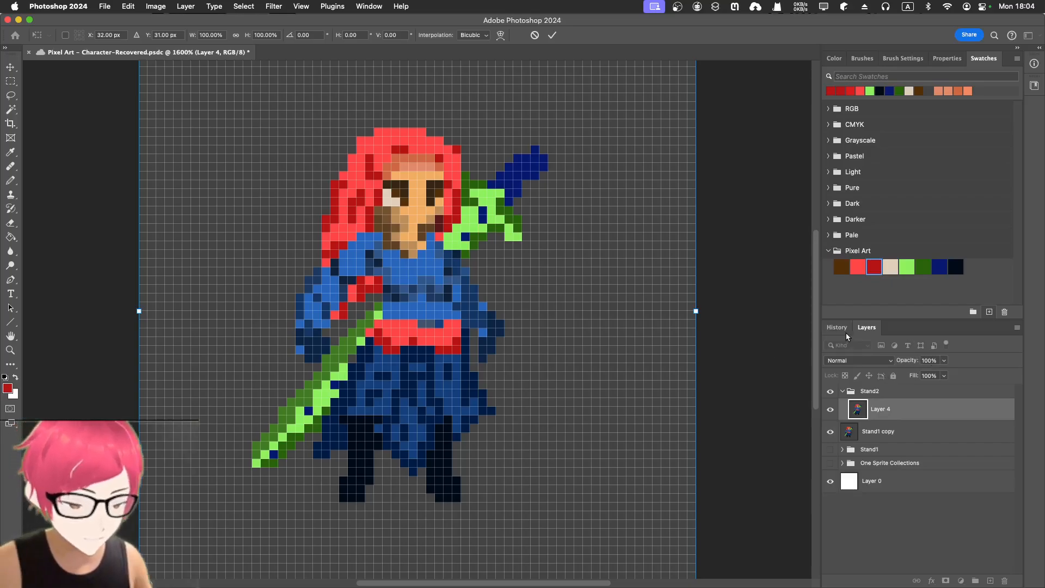
pyautogui.click(944, 361)
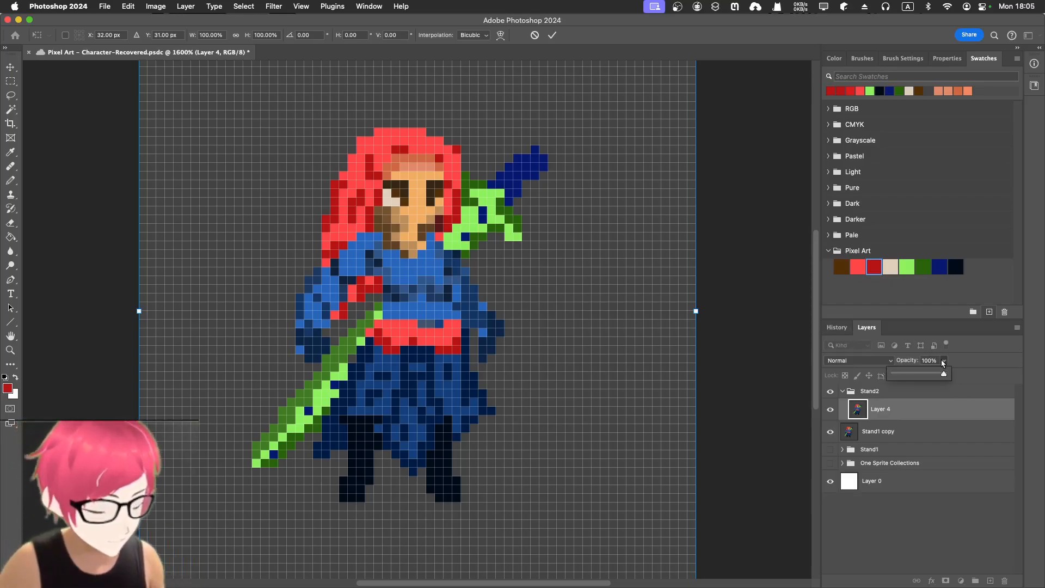
pyautogui.moveTo(947, 373); pyautogui.dragTo(903, 376)
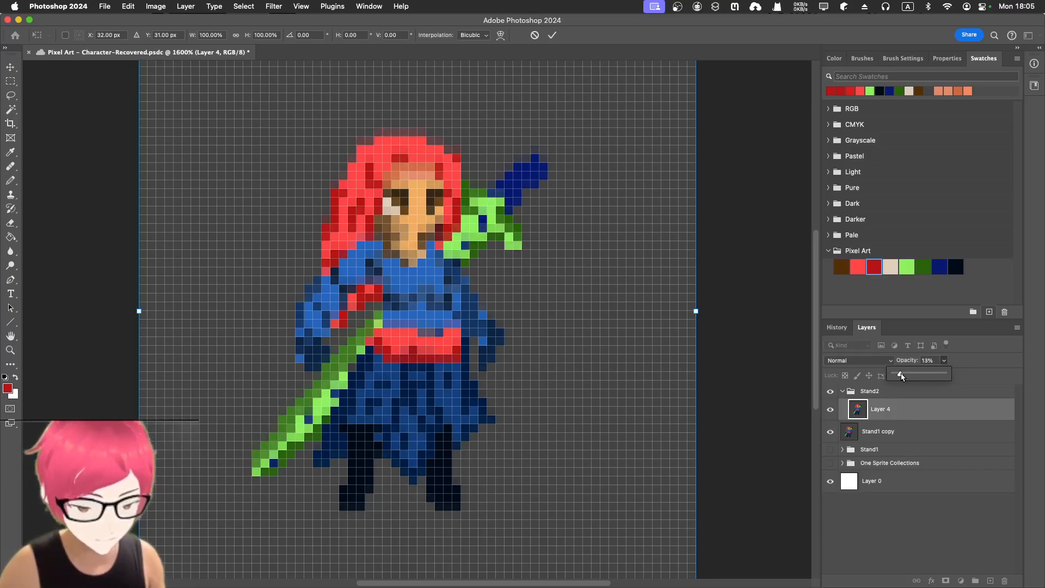
# - Toggle the faint Layer 4's visibility repeatedly to compare its shifted position with the Stand1 copy beneath it
pyautogui.click(831, 412)
pyautogui.click(831, 413)
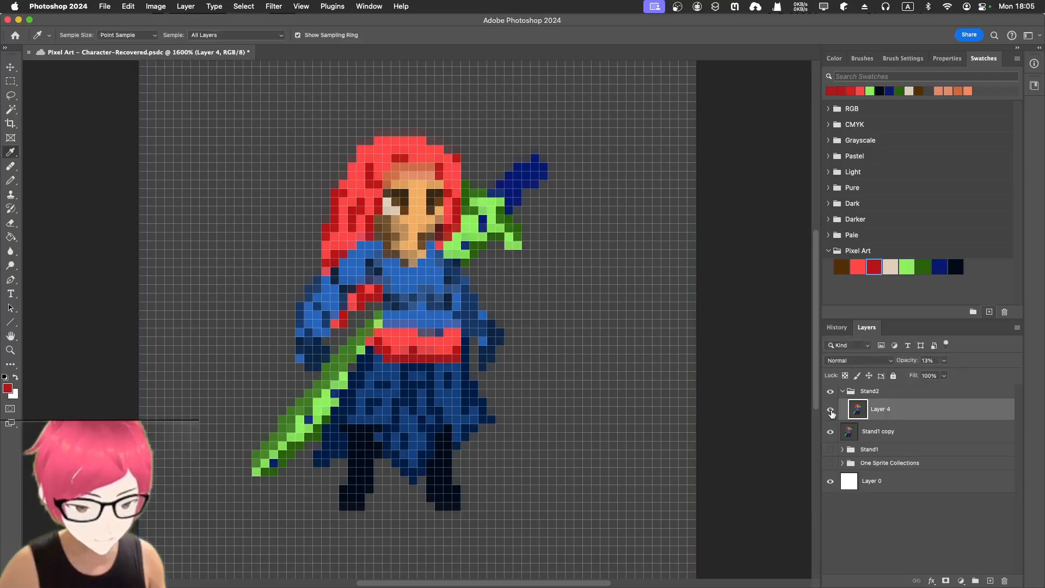
pyautogui.click(832, 413)
pyautogui.click(831, 413)
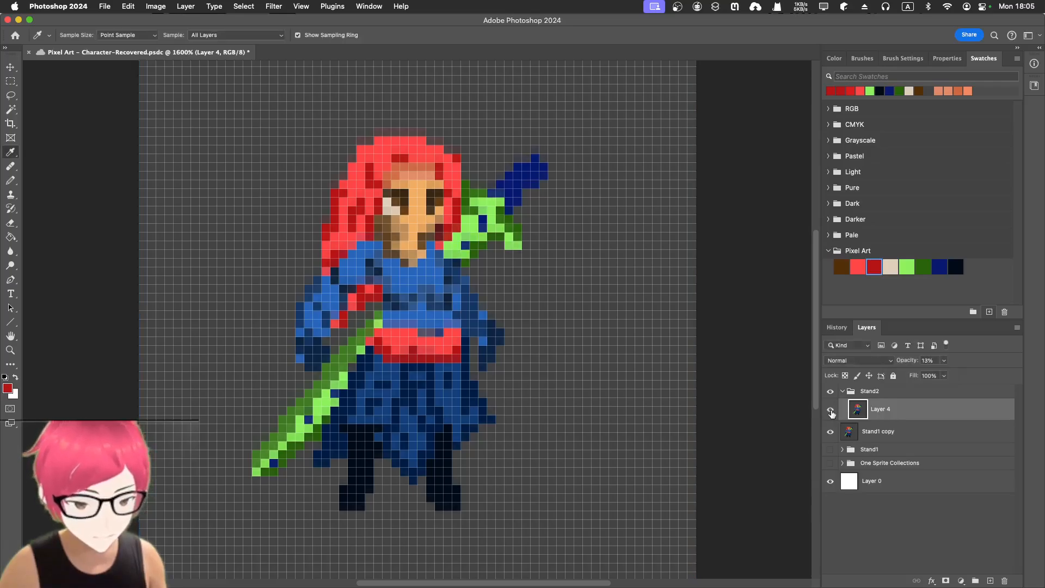
pyautogui.click(832, 413)
pyautogui.click(831, 413)
pyautogui.click(831, 413)
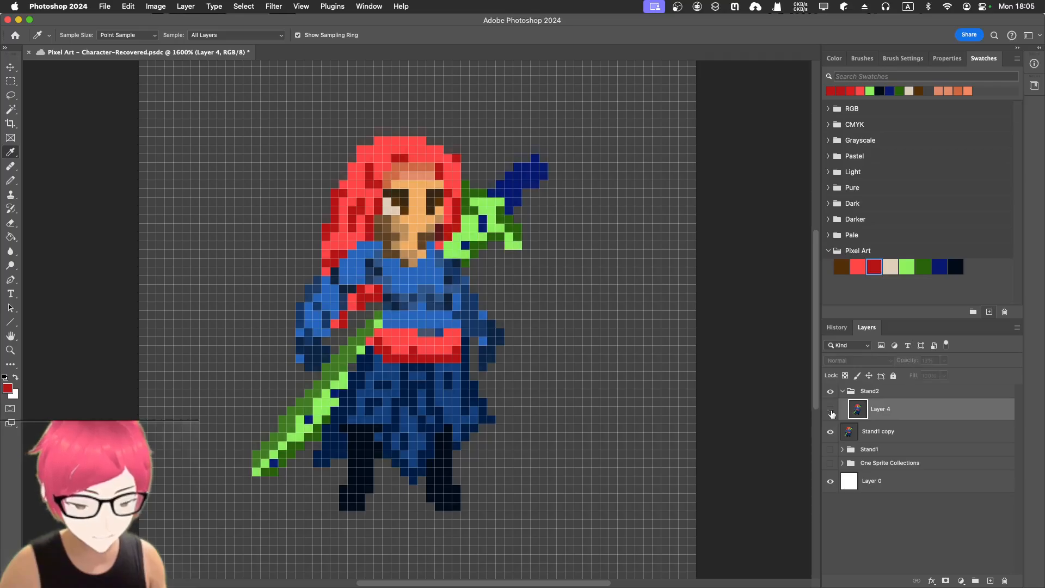
pyautogui.click(831, 413)
pyautogui.click(831, 412)
pyautogui.click(832, 413)
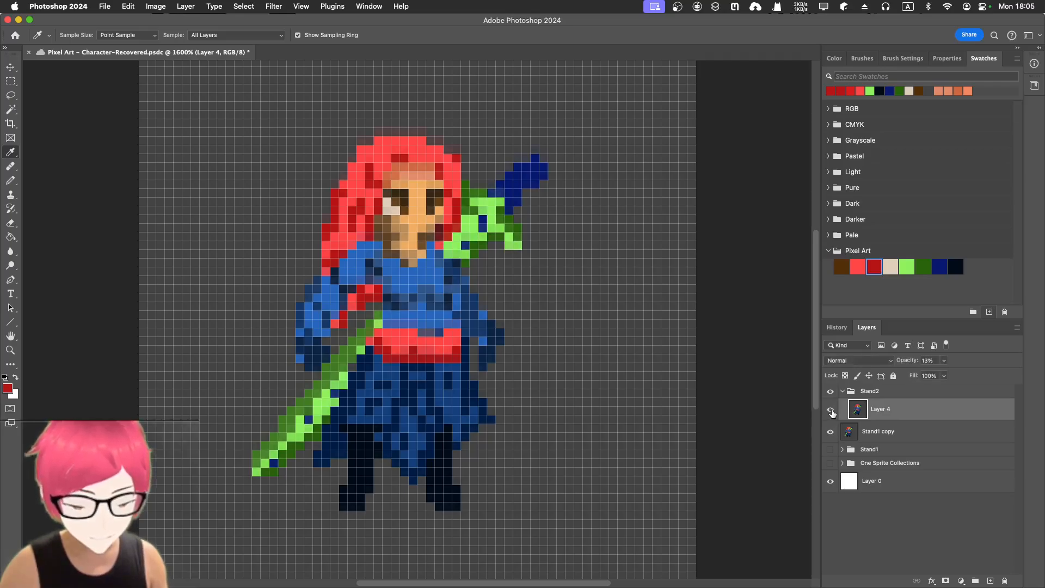
pyautogui.click(831, 413)
pyautogui.click(831, 413)
pyautogui.click(832, 413)
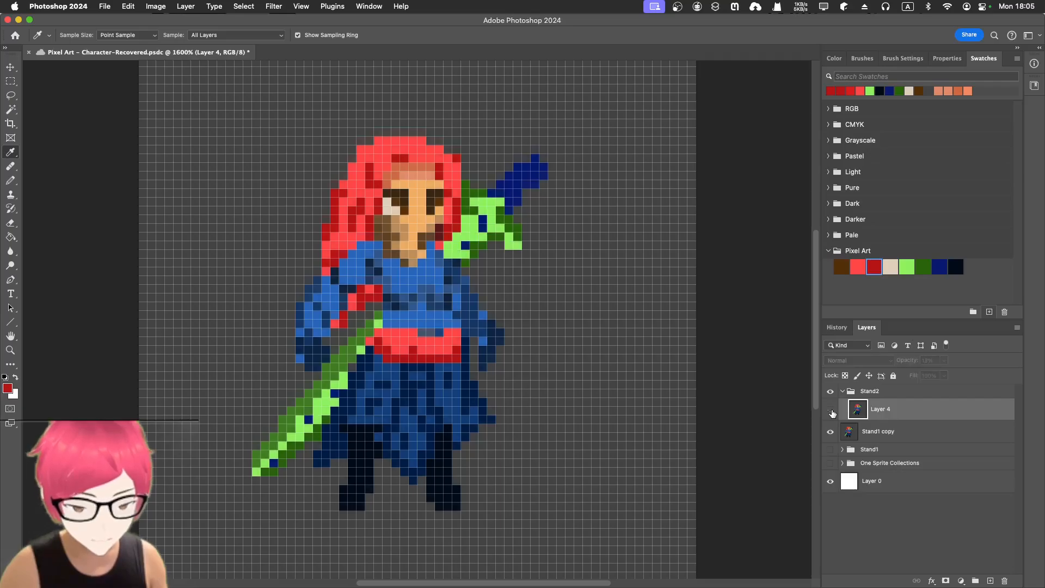
pyautogui.click(832, 413)
pyautogui.click(832, 413)
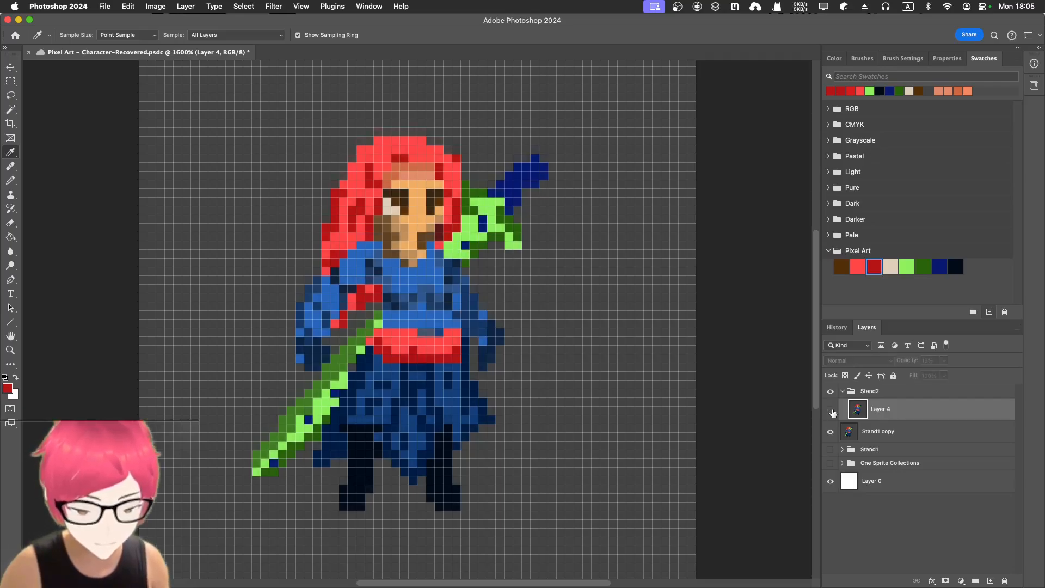
pyautogui.click(831, 413)
pyautogui.click(832, 412)
pyautogui.click(832, 413)
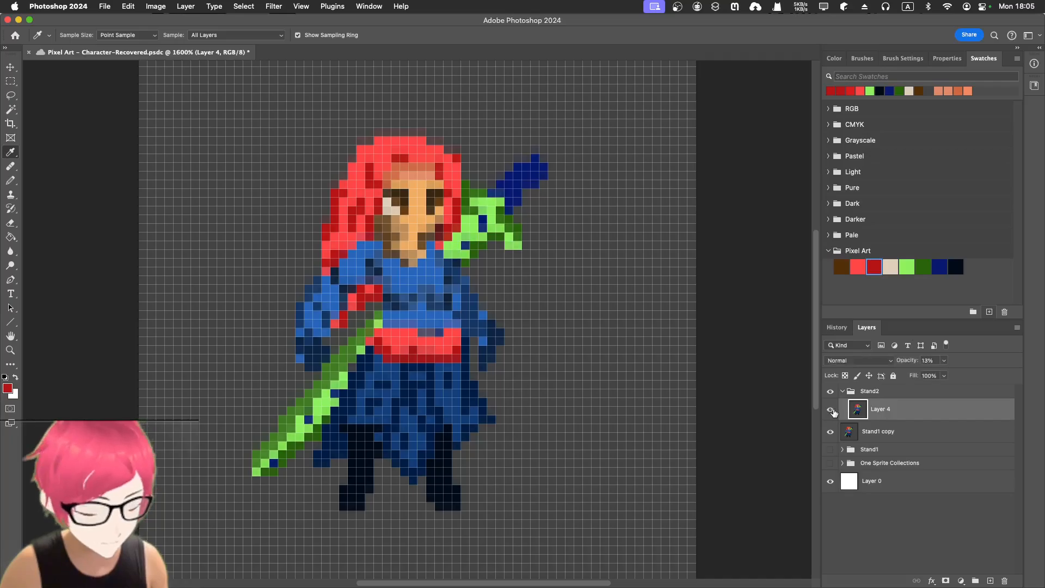
# - Set Layer 4's opacity to 100% with the Stand1 copy hidden, and show the Stand1 copy again
pyautogui.click(830, 432)
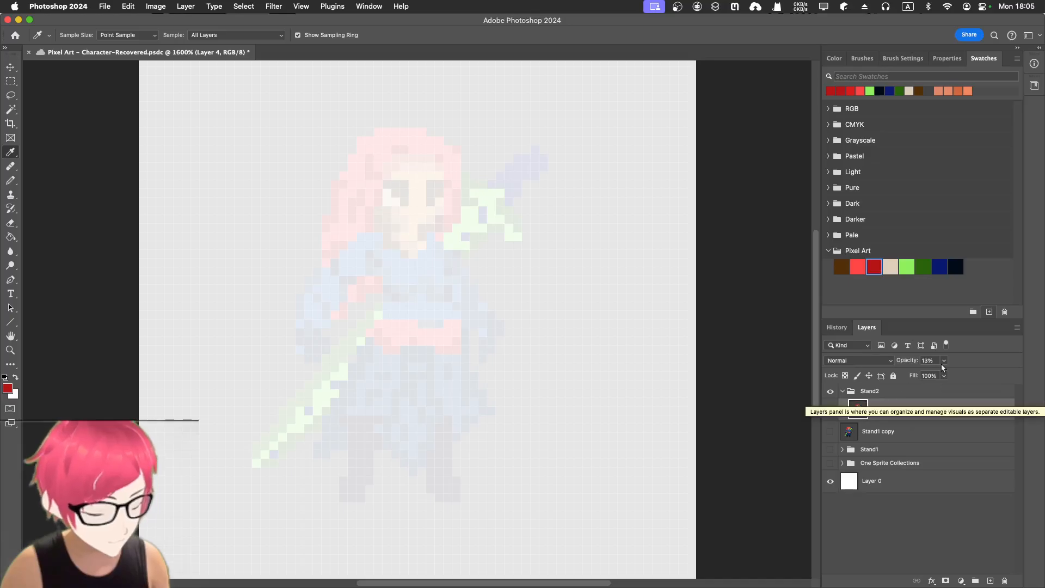
pyautogui.moveTo(945, 363); pyautogui.dragTo(964, 380)
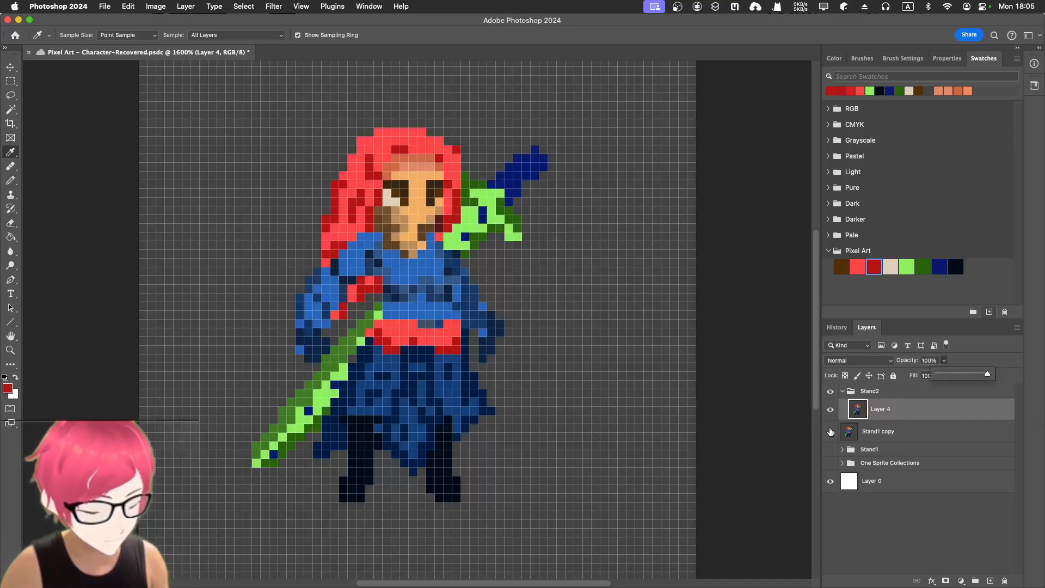
pyautogui.click(829, 433)
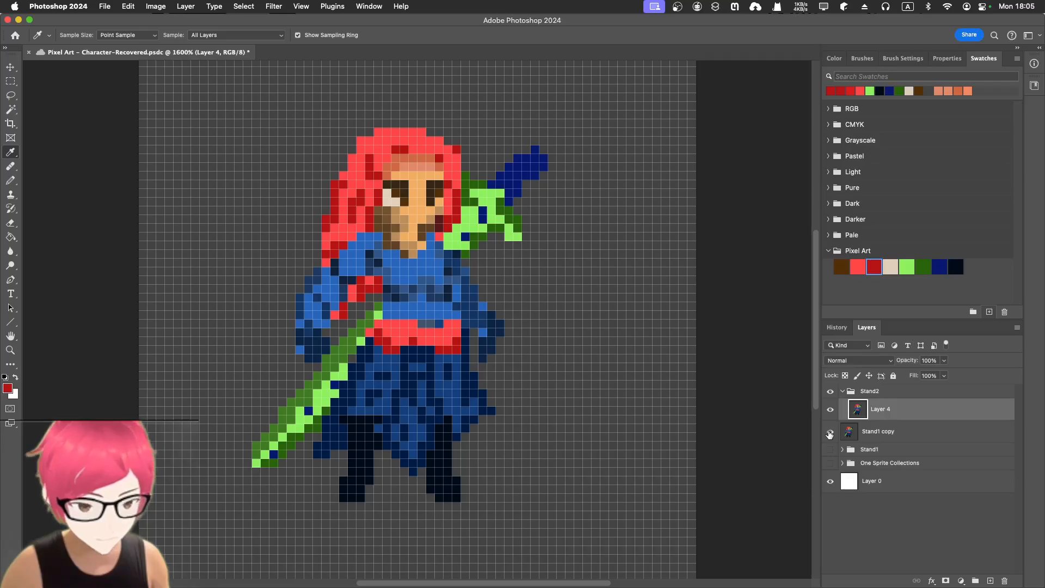
# - Compare the full-opacity Layer 4 with the Stand1 copy by switching it on and off, and save the document
pyautogui.click(830, 410)
pyautogui.click(831, 411)
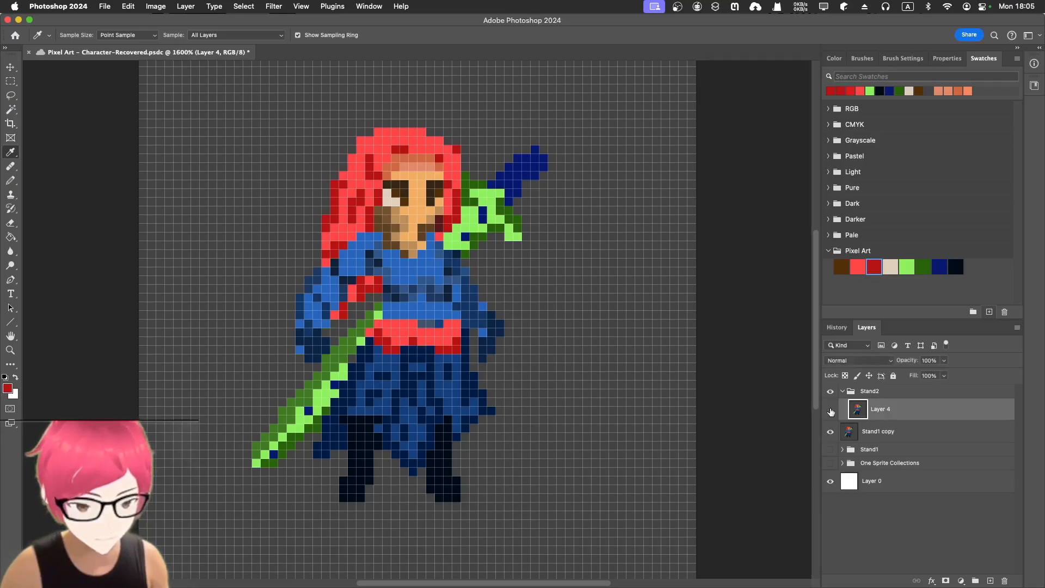
pyautogui.click(831, 411)
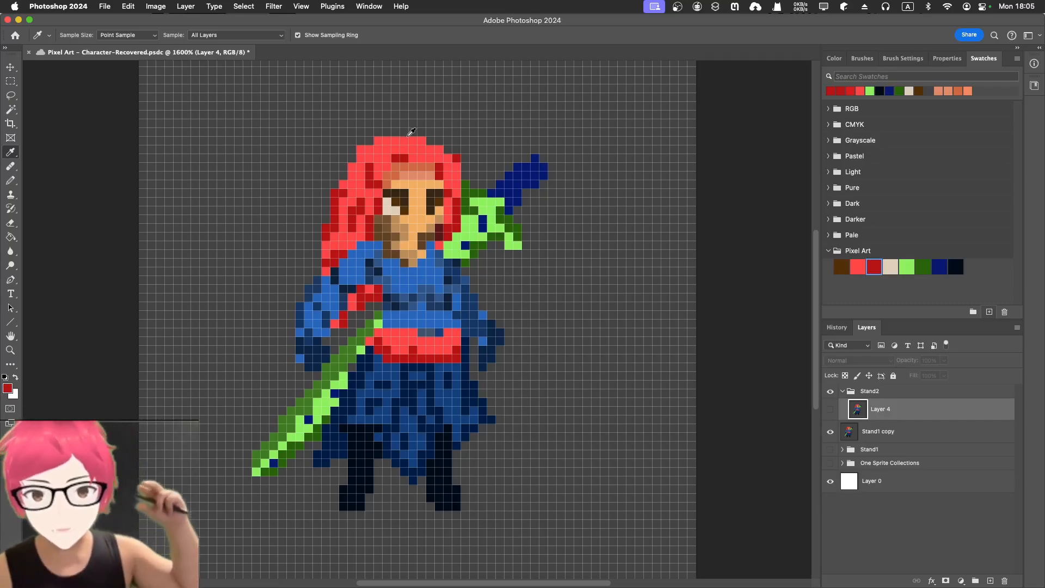
pyautogui.press('super+s')
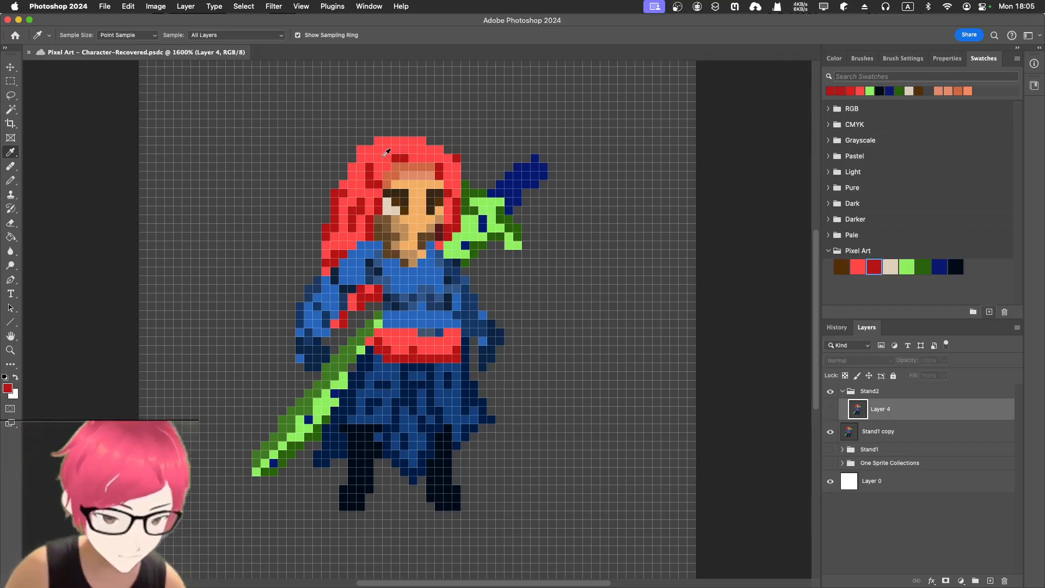
# - Switch Layer 4 on and off to preview the one-pixel up-and-down motion between the two standing frames
pyautogui.click(831, 411)
pyautogui.click(832, 410)
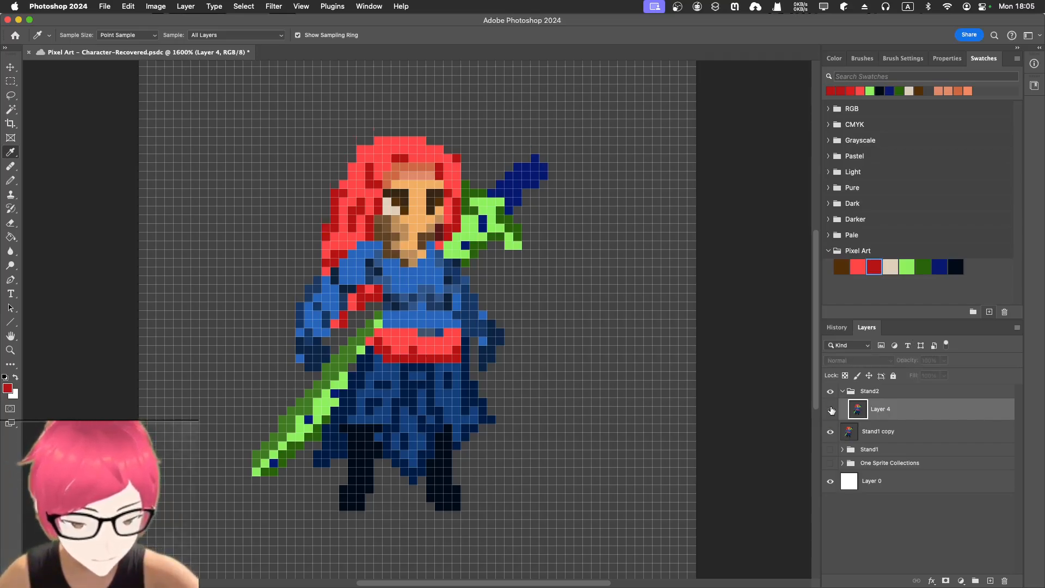
pyautogui.click(831, 410)
pyautogui.click(832, 410)
pyautogui.click(831, 410)
pyautogui.click(832, 411)
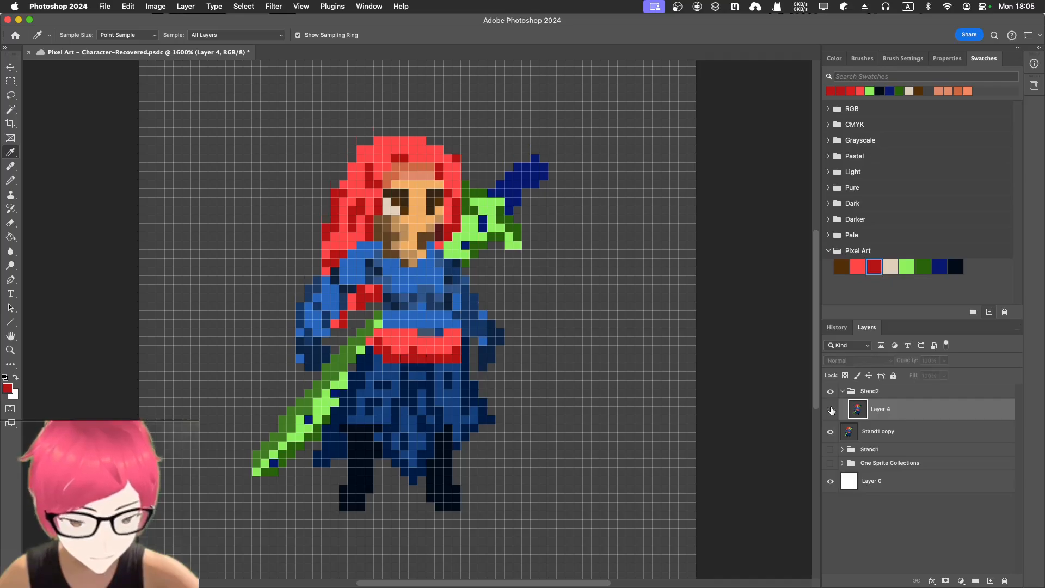
pyautogui.click(832, 411)
pyautogui.click(831, 410)
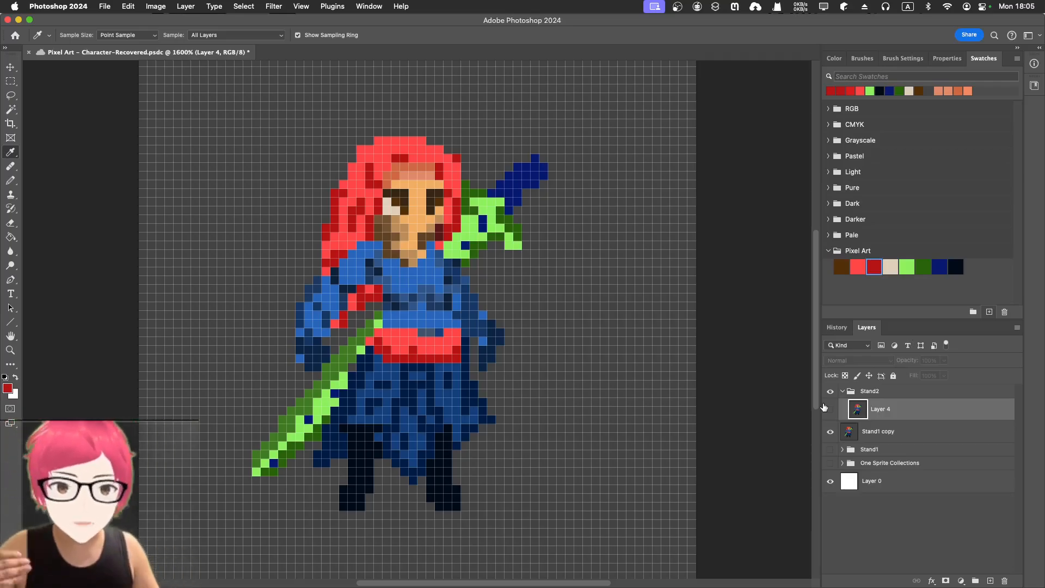
pyautogui.click(830, 409)
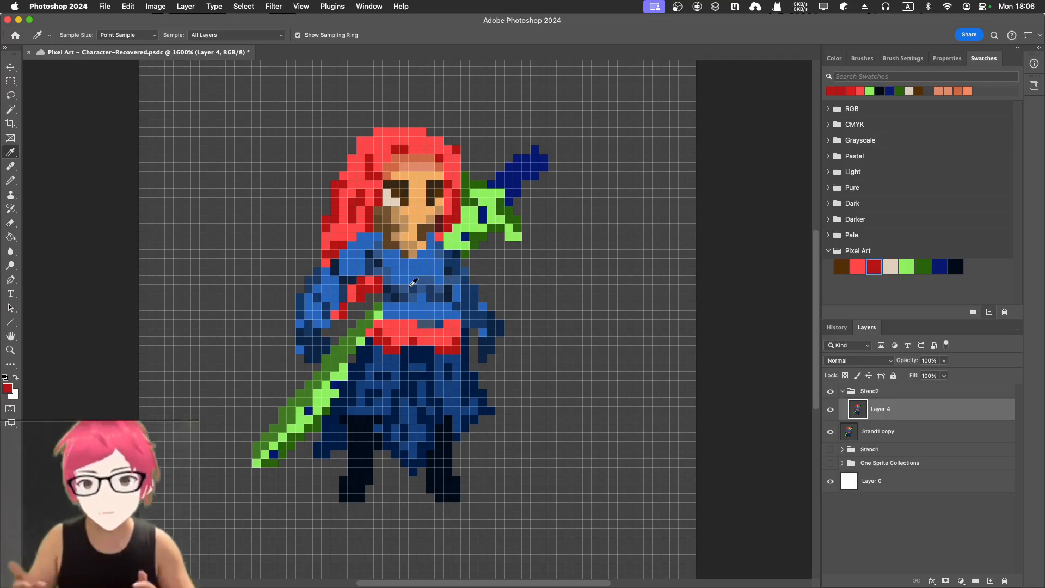
# - Move Layer 4 back down 1 px with Free Transform and apply the transformation
pyautogui.press('super+t')
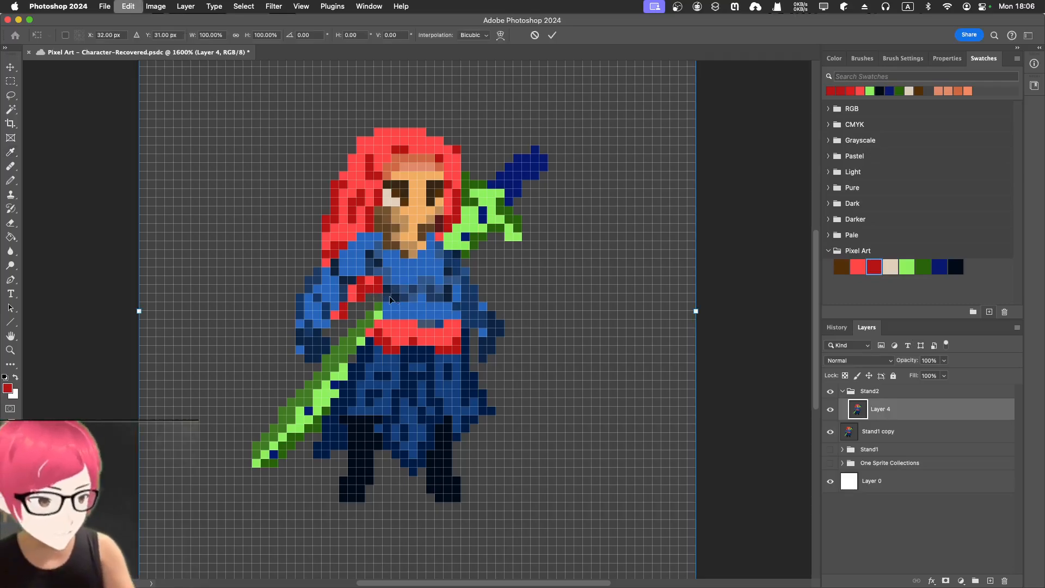
pyautogui.press('Down')
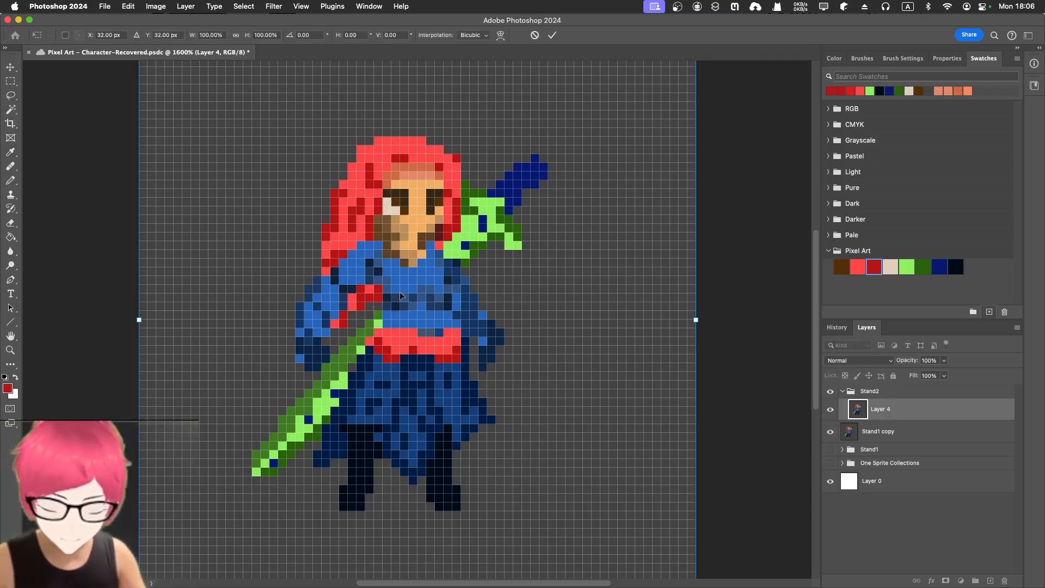
pyautogui.press('Return')
pyautogui.press('i')
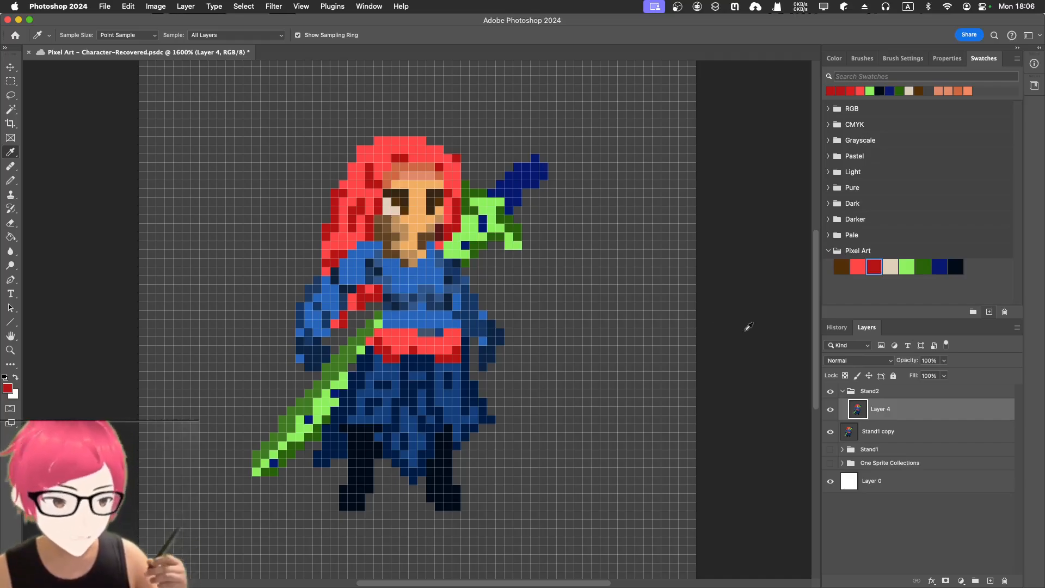
# - Set Layer 4's opacity to 57% and sample the dark grey background colour for the Pencil tool
pyautogui.click(944, 362)
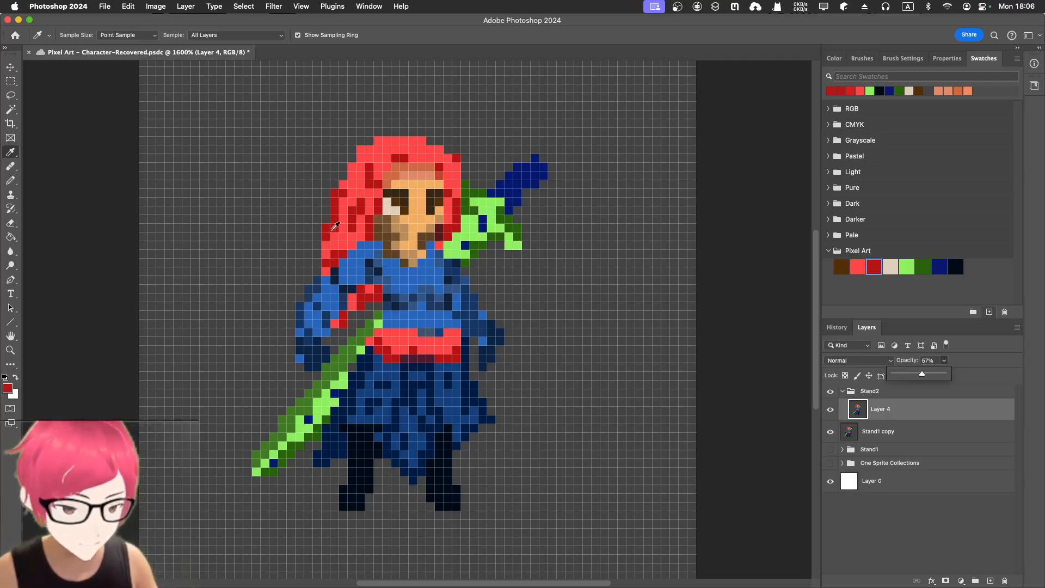
pyautogui.click(268, 226)
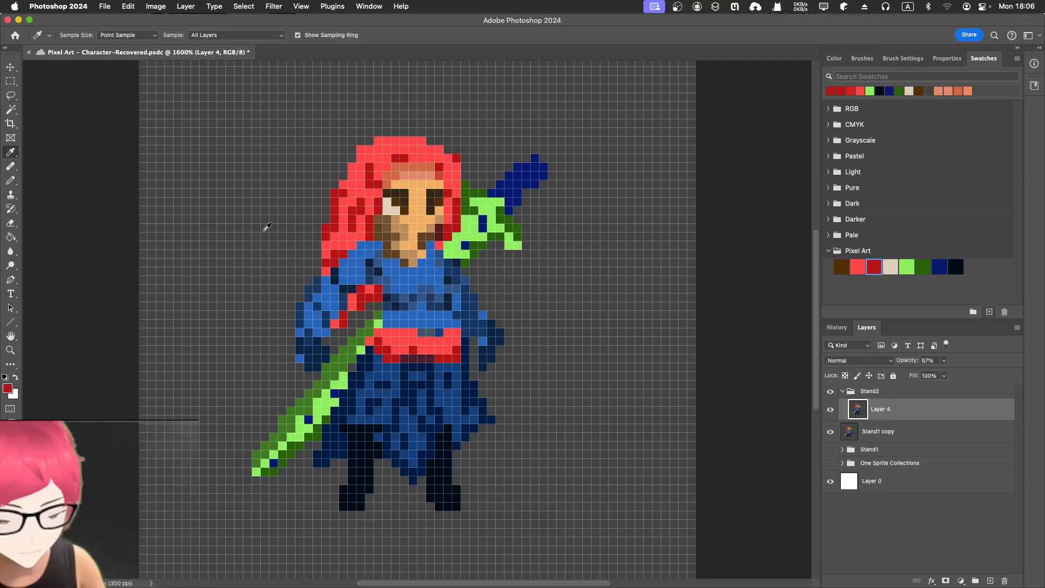
pyautogui.click(268, 225)
pyautogui.press('b')
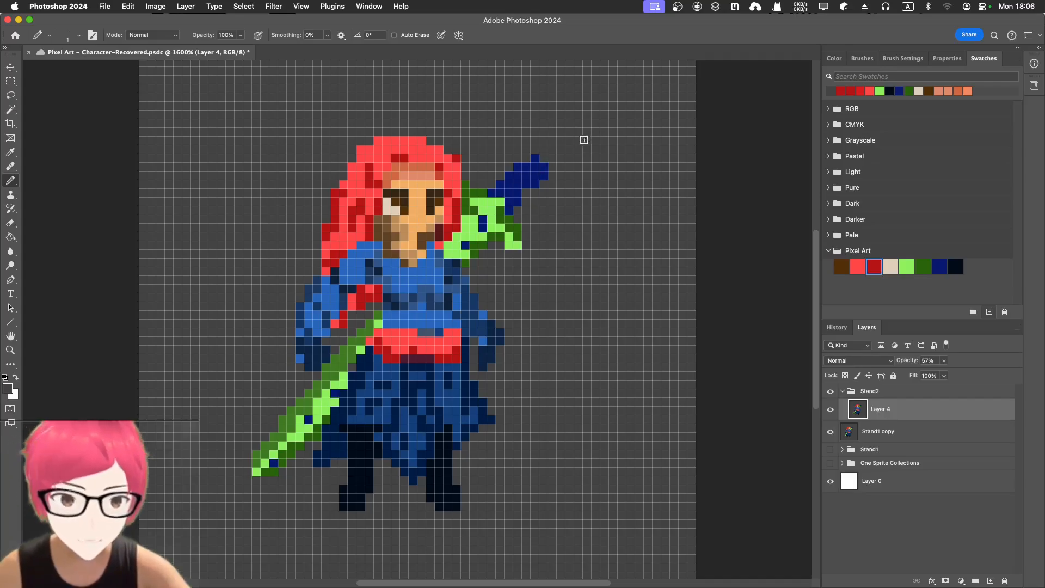
# - Sample the light red hair colour and add Pencil pixels outside the lower back edge of the hair on Layer 4
pyautogui.press('i')
pyautogui.click(329, 245)
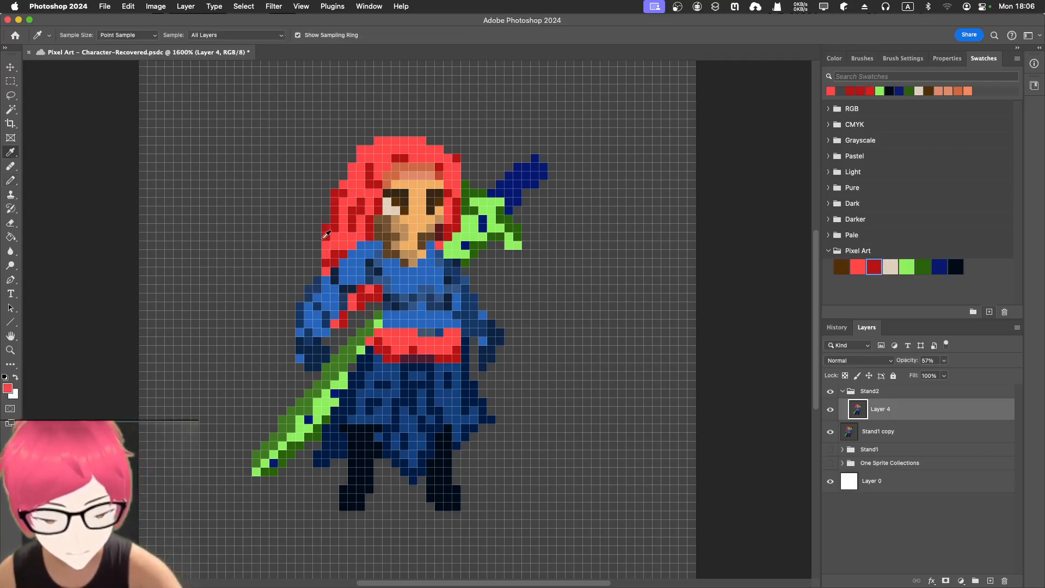
pyautogui.press('b')
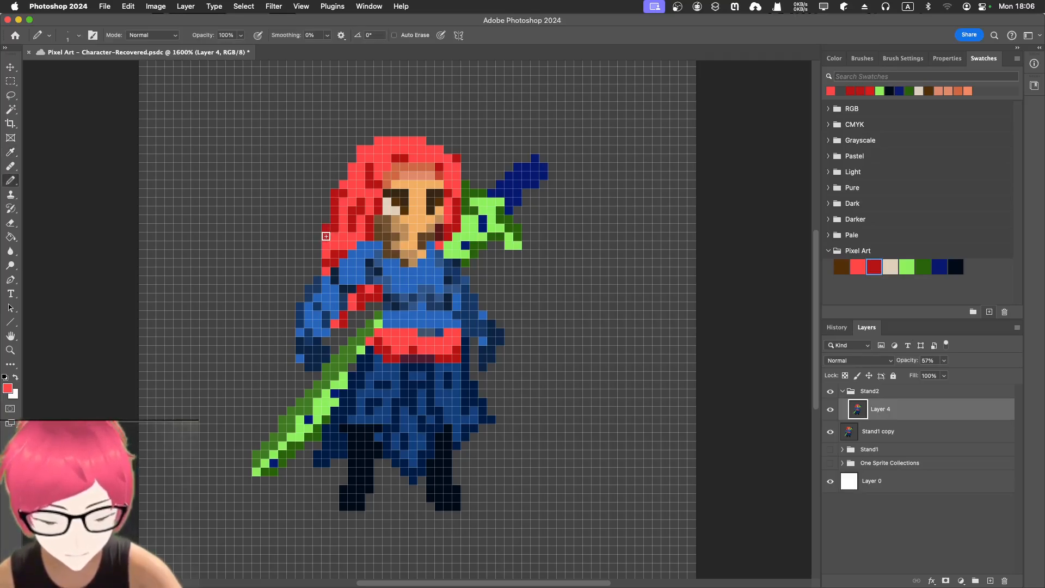
# - Set Layer 4's opacity to 100% and hide the Stand1 copy layer
pyautogui.click(944, 361)
pyautogui.moveTo(946, 375); pyautogui.dragTo(969, 375)
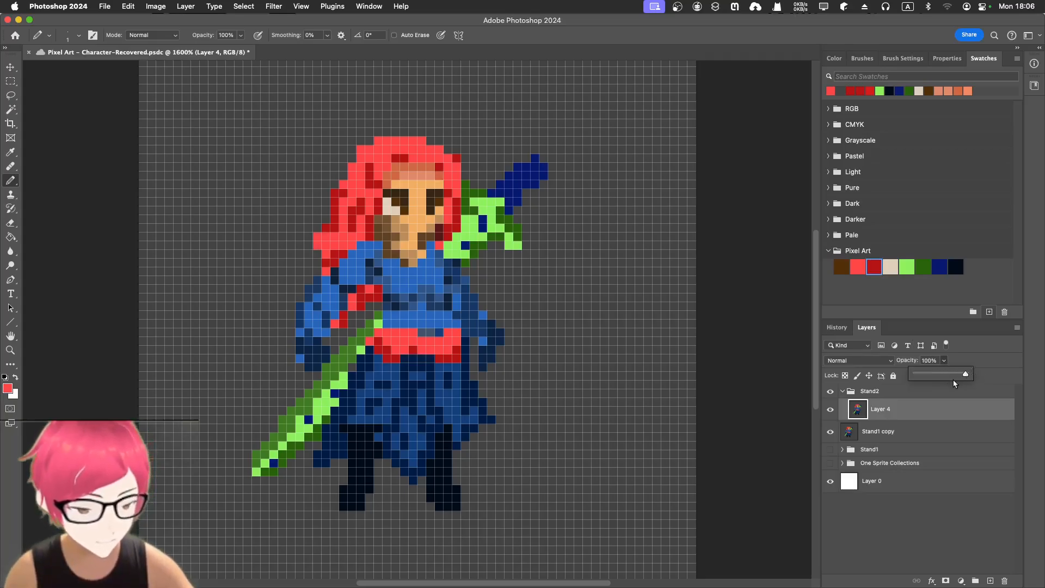
pyautogui.click(829, 433)
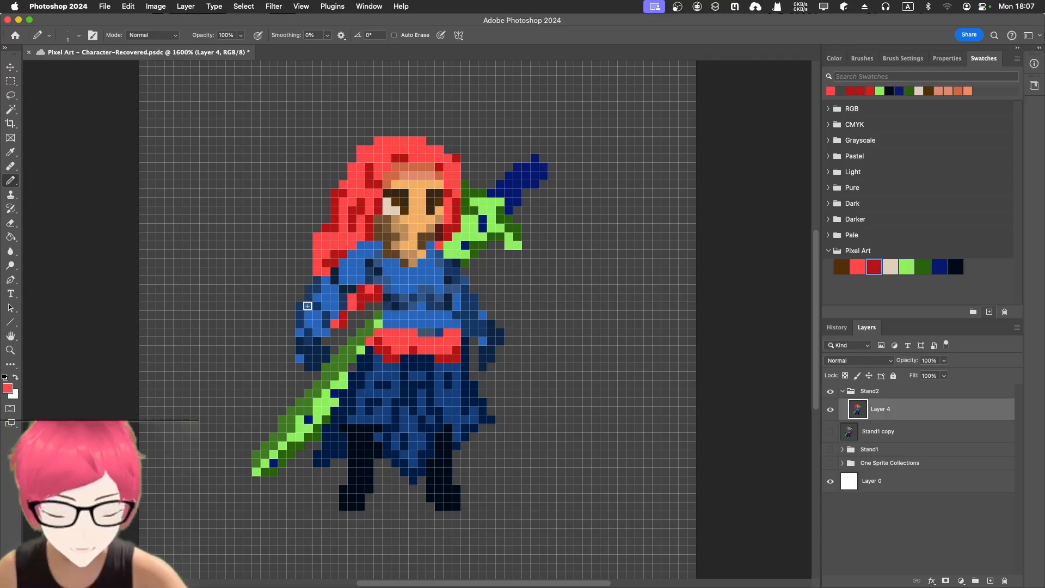
# - Add light red Pencil pixels behind the back sleeve, and paint background grey over part of the red trim beneath the forearm
pyautogui.moveTo(291, 323); pyautogui.dragTo(292, 314)
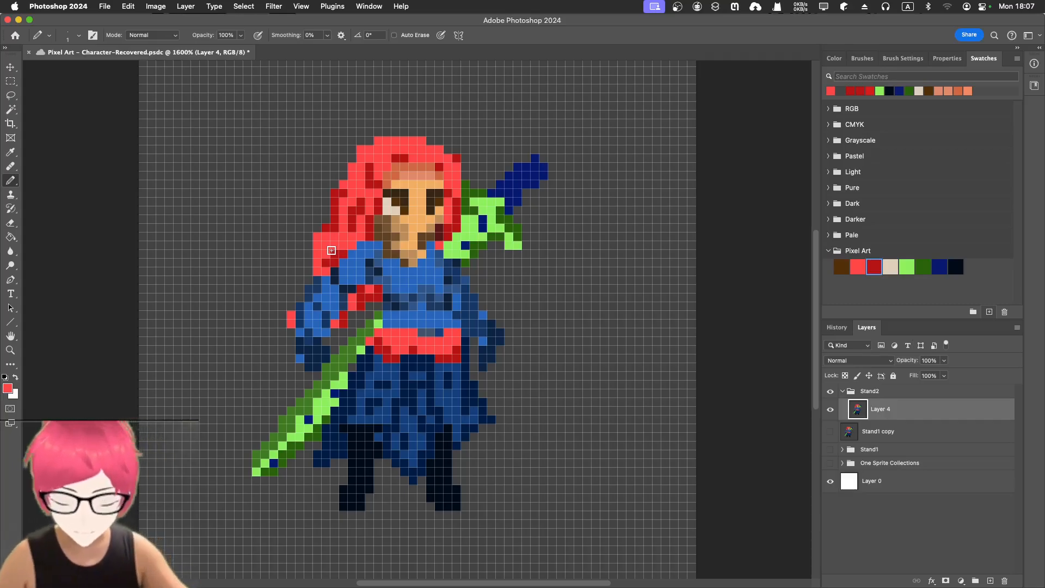
pyautogui.keyDown('alt'); pyautogui.click(335, 335); pyautogui.keyUp('alt')
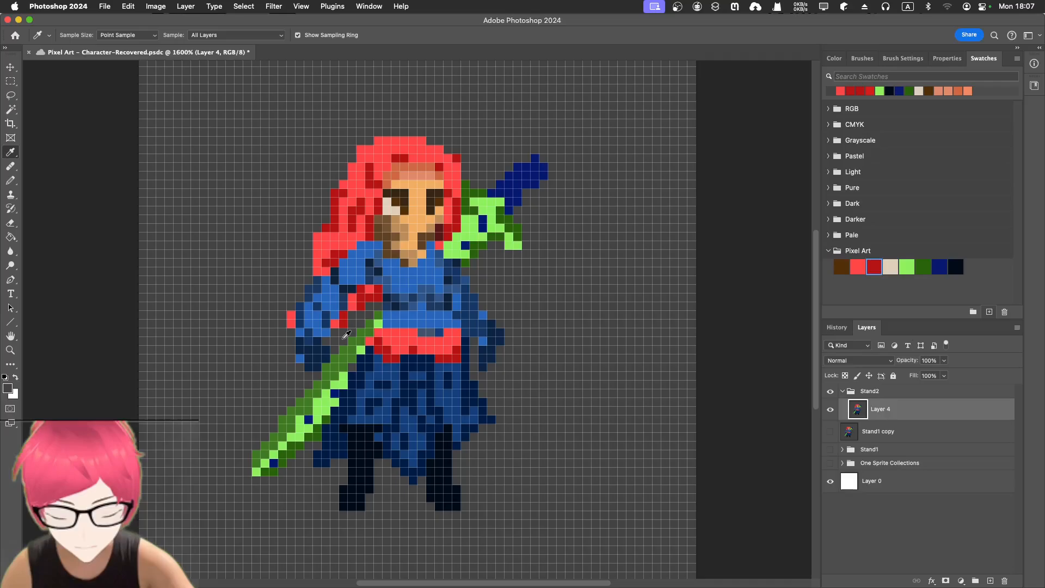
pyautogui.click(343, 327)
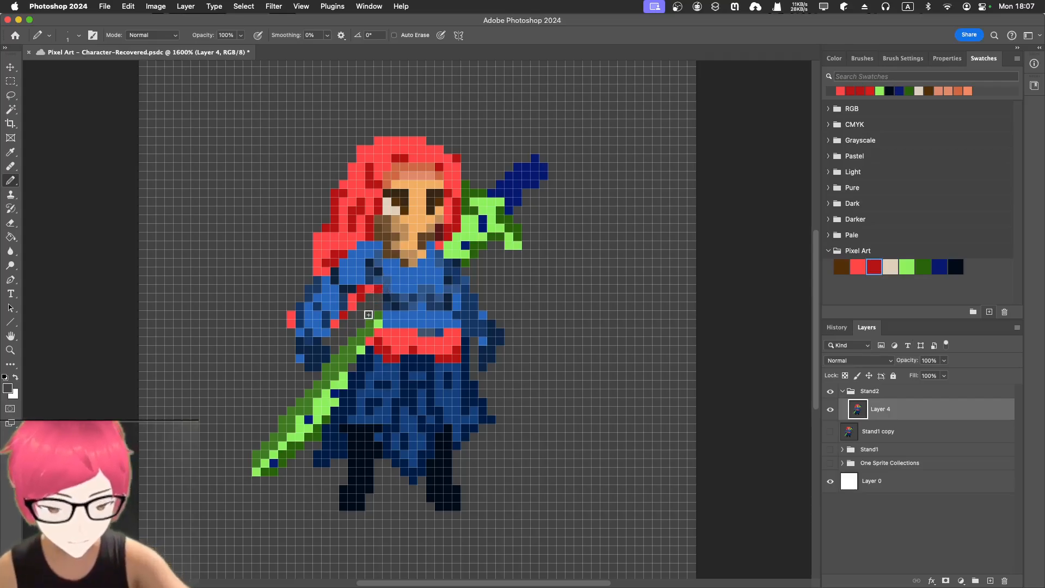
# - Repaint the red trim at the inner end of the bent sleeve with sampled light red and dark red Pencil pixels
pyautogui.press('u')
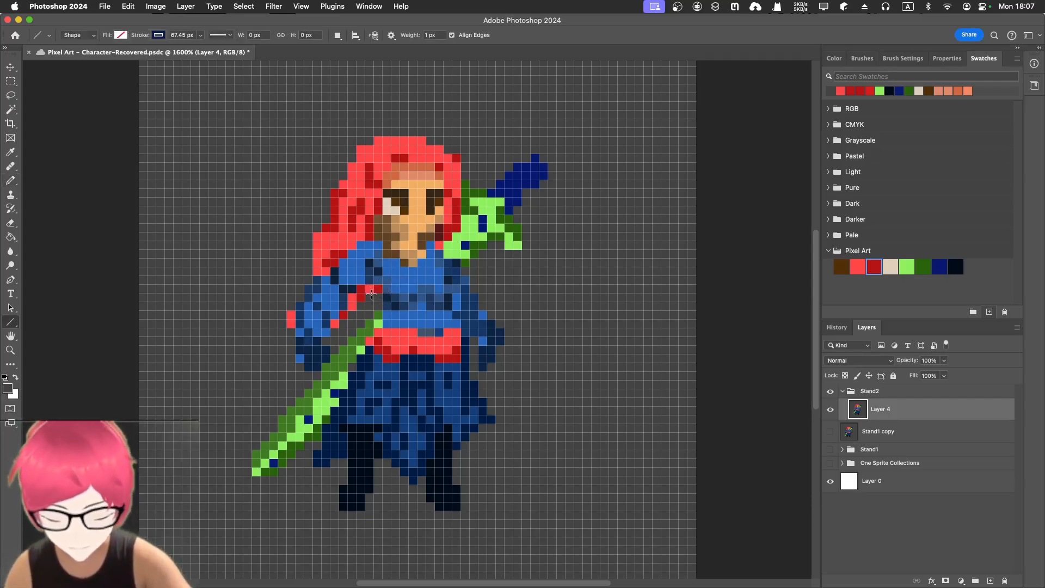
pyautogui.press('b')
pyautogui.keyDown('alt'); pyautogui.click(371, 291); pyautogui.keyUp('alt')
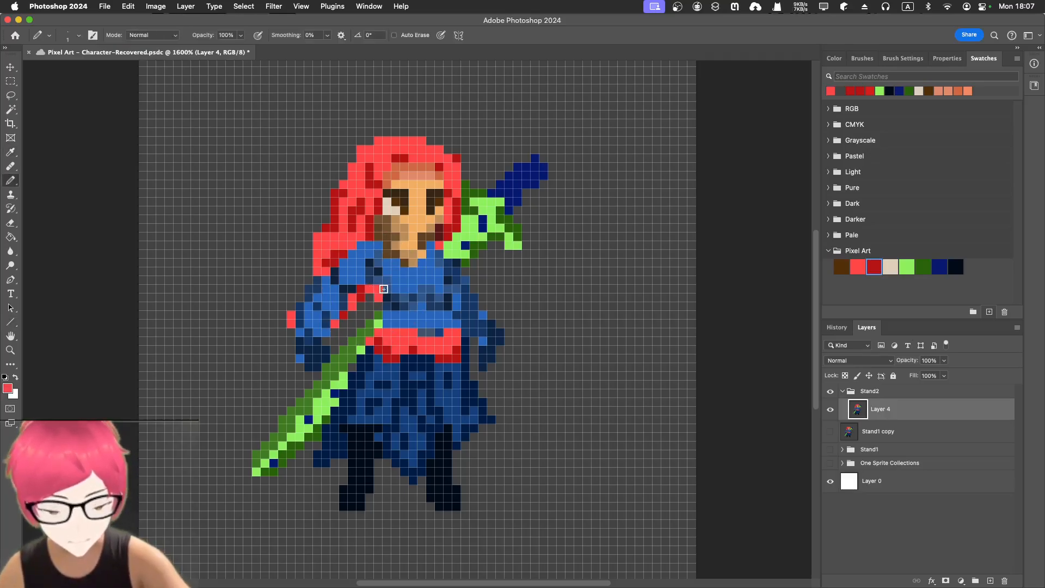
pyautogui.keyDown('alt'); pyautogui.click(362, 288); pyautogui.keyUp('alt')
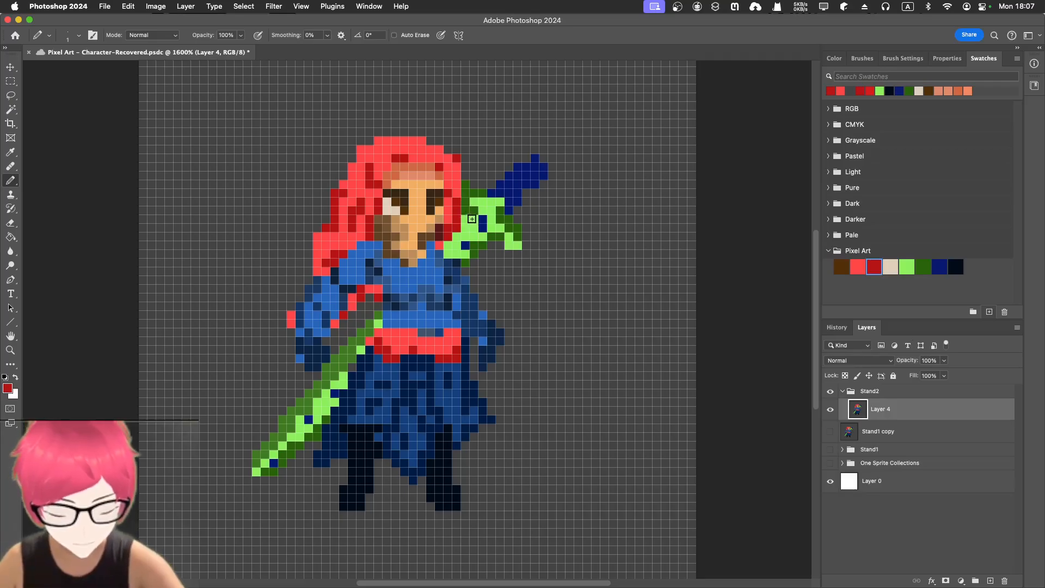
# - Sample the sword guard's light green and extend the guard with Pencil pixels over the hair edge beside the chin
pyautogui.press('i')
pyautogui.click(473, 225)
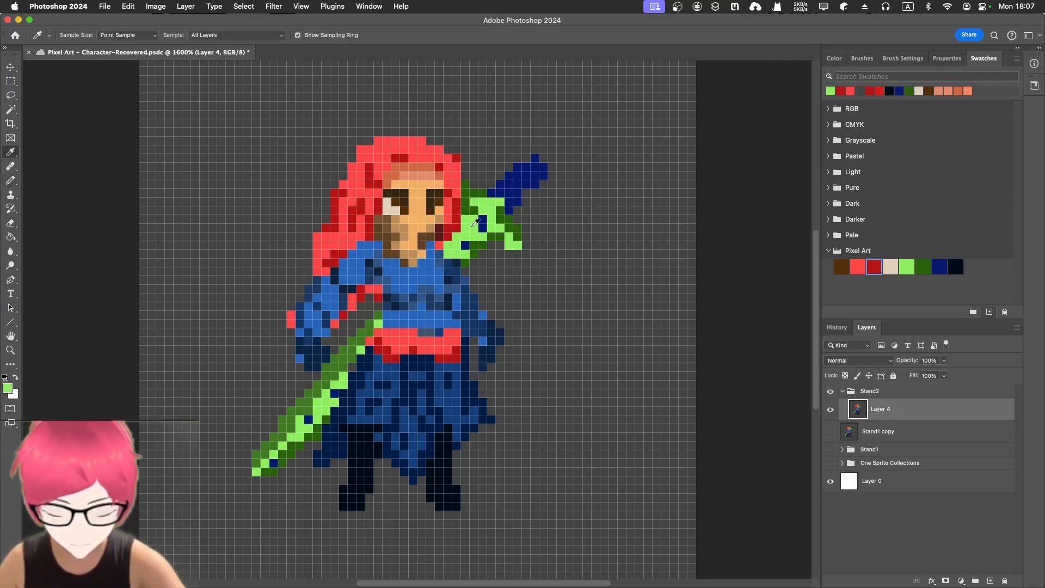
pyautogui.press('b')
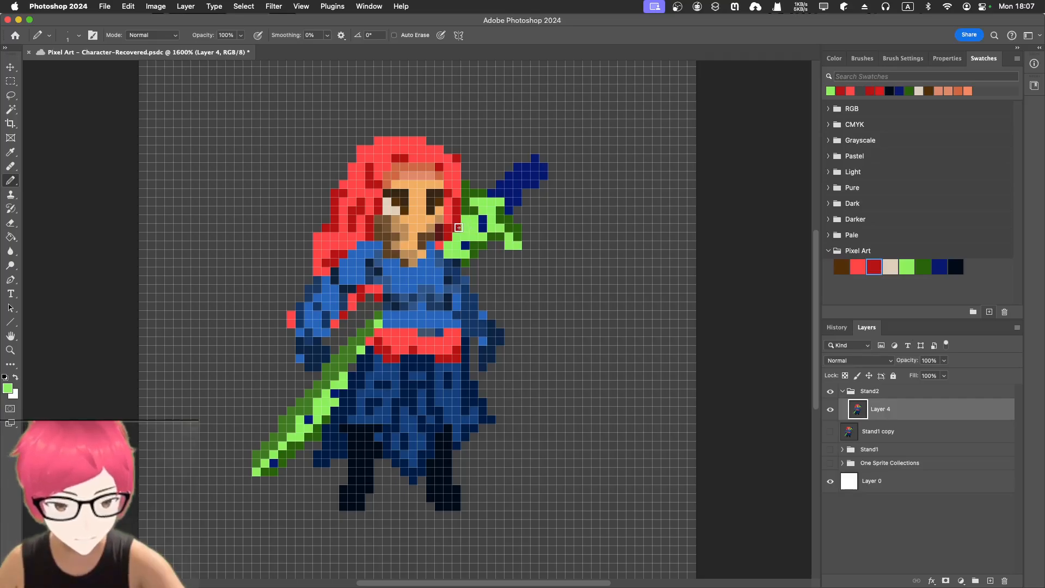
pyautogui.moveTo(459, 228)
pyautogui.mouseDown()
pyautogui.moveTo(460, 218)
pyautogui.moveTo(447, 243)
pyautogui.mouseUp()
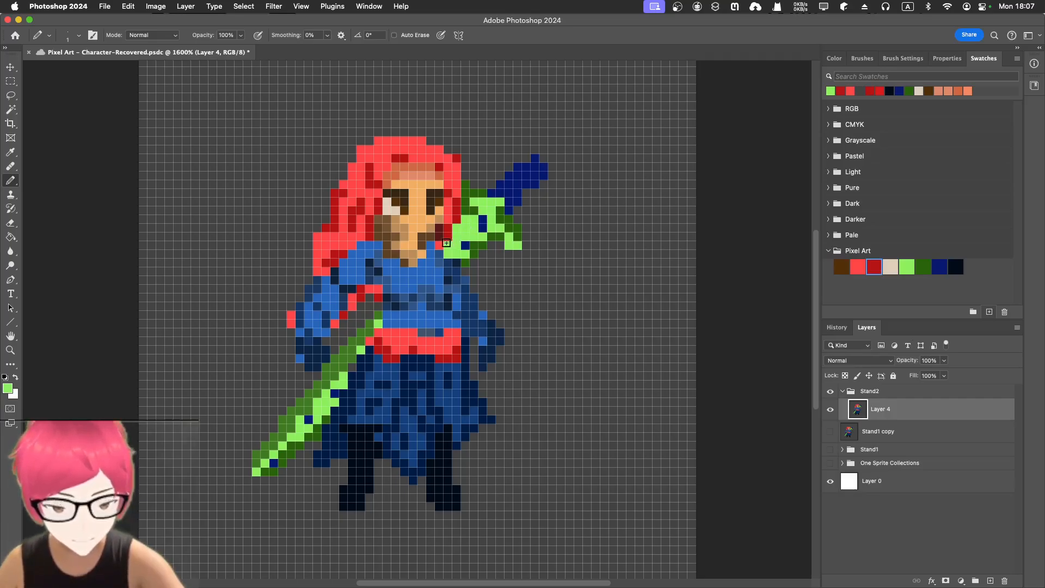
pyautogui.click(442, 245)
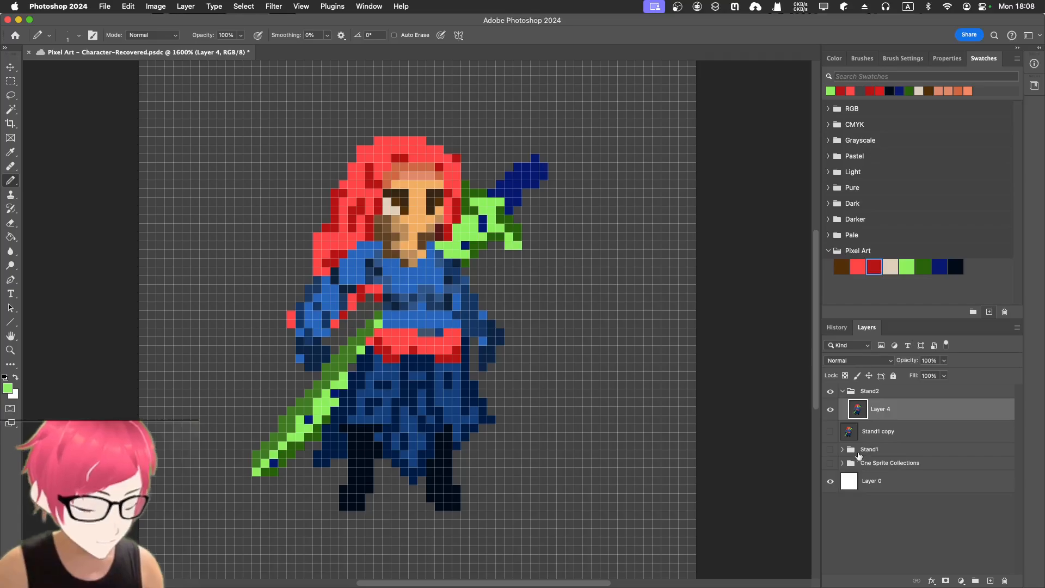
# - Compare the new frame with the Stand1 copy layer by repeatedly toggling Layer 4's visibility
pyautogui.click(831, 411)
pyautogui.click(831, 410)
pyautogui.click(831, 411)
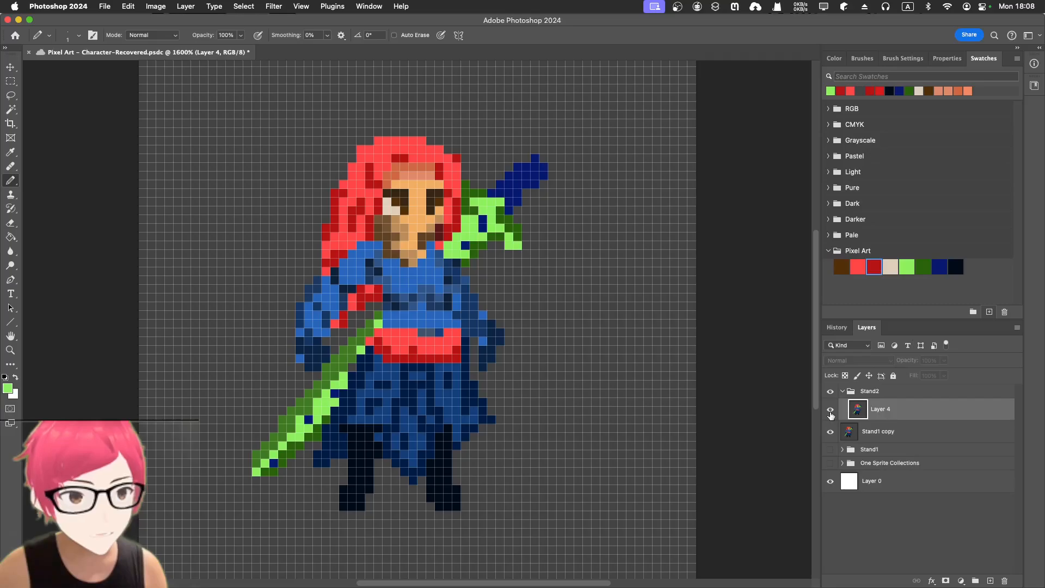
pyautogui.click(831, 410)
pyautogui.click(831, 410)
pyautogui.click(831, 410)
pyautogui.click(831, 410)
pyautogui.click(831, 410)
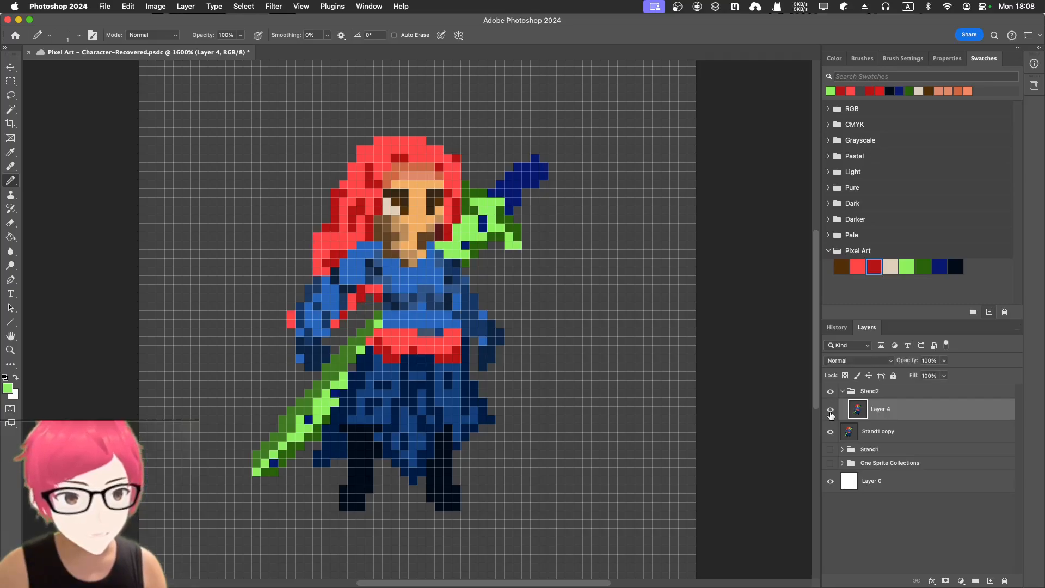
pyautogui.click(831, 413)
pyautogui.click(830, 412)
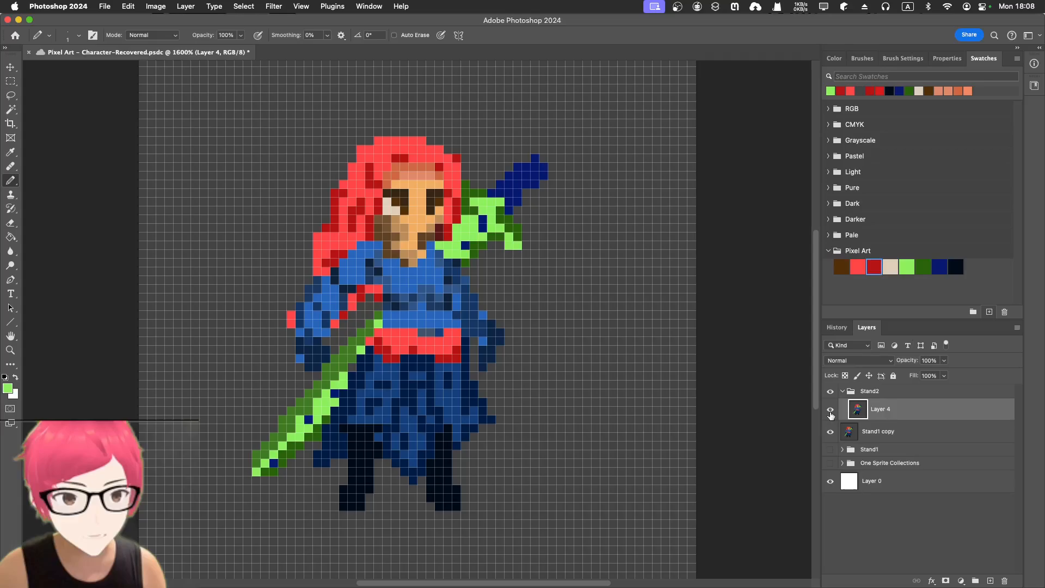
pyautogui.click(831, 413)
pyautogui.click(831, 415)
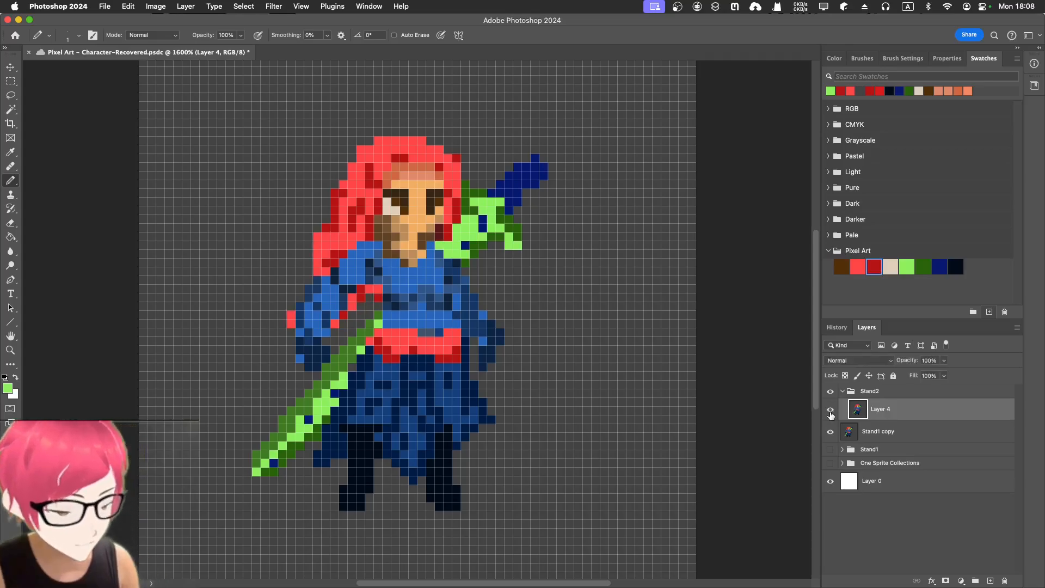
pyautogui.click(831, 415)
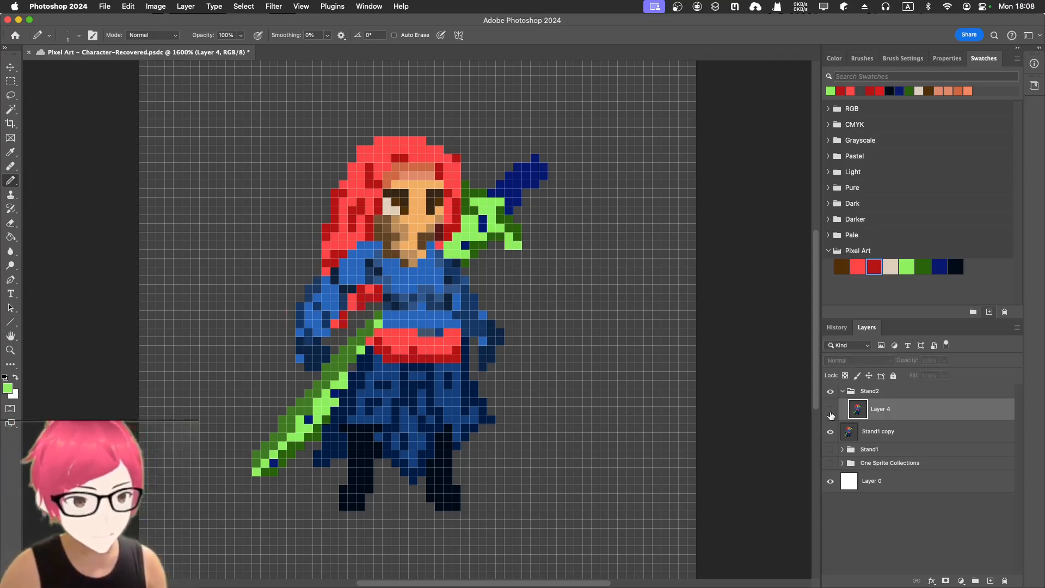
pyautogui.click(832, 414)
pyautogui.click(831, 414)
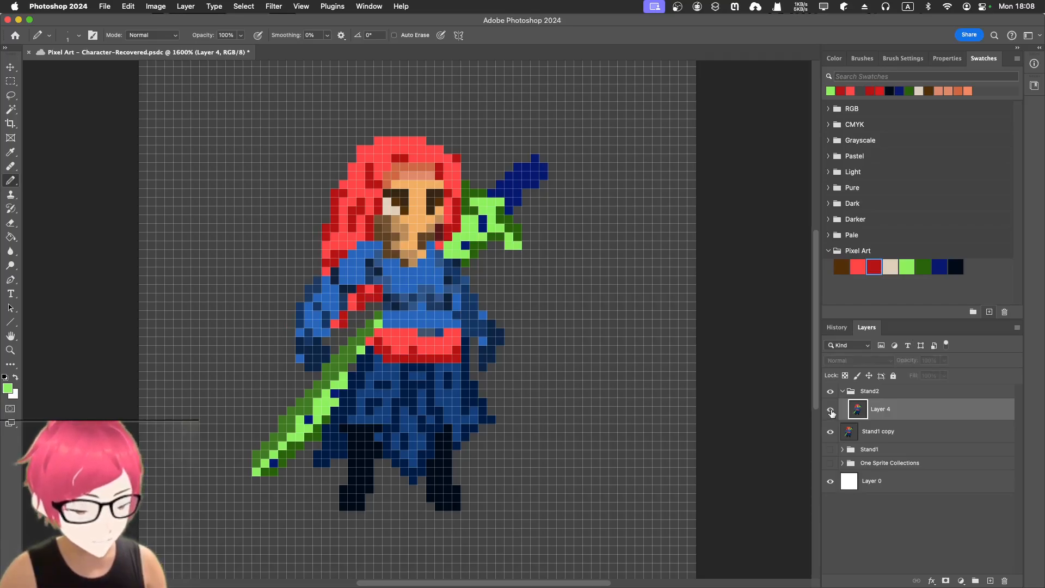
# - Hide the Stand1 copy layer, show the Stand1 group, and compare it with Layer 4 by toggling Layer 4's visibility
pyautogui.click(832, 434)
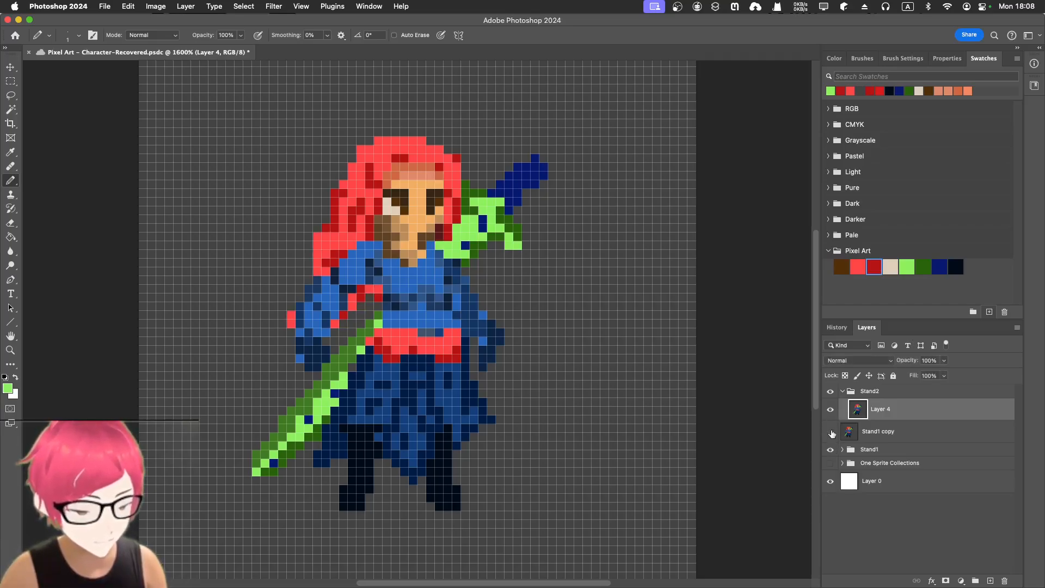
pyautogui.click(831, 414)
pyautogui.click(831, 413)
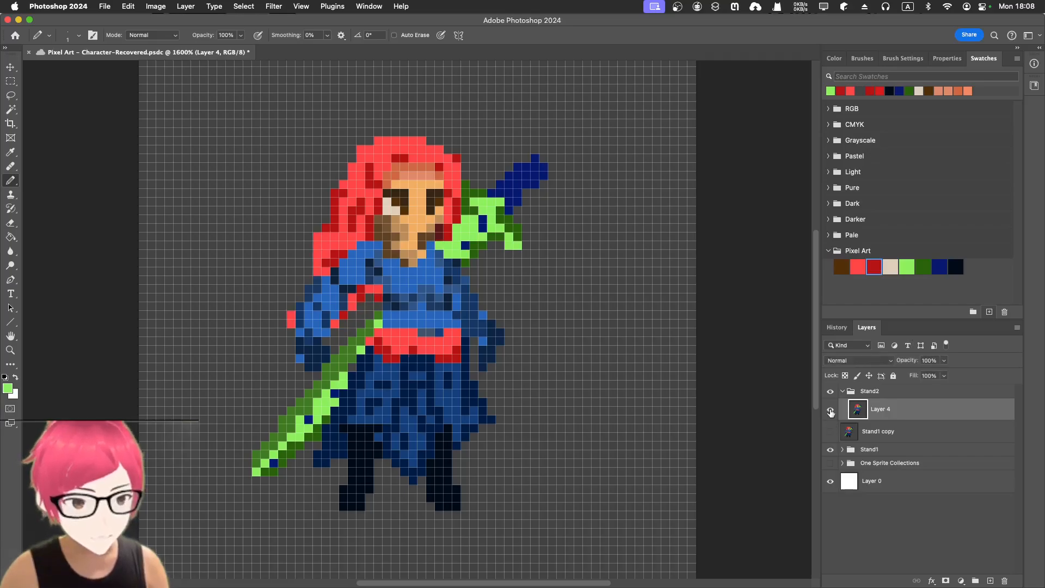
pyautogui.click(831, 414)
pyautogui.click(831, 414)
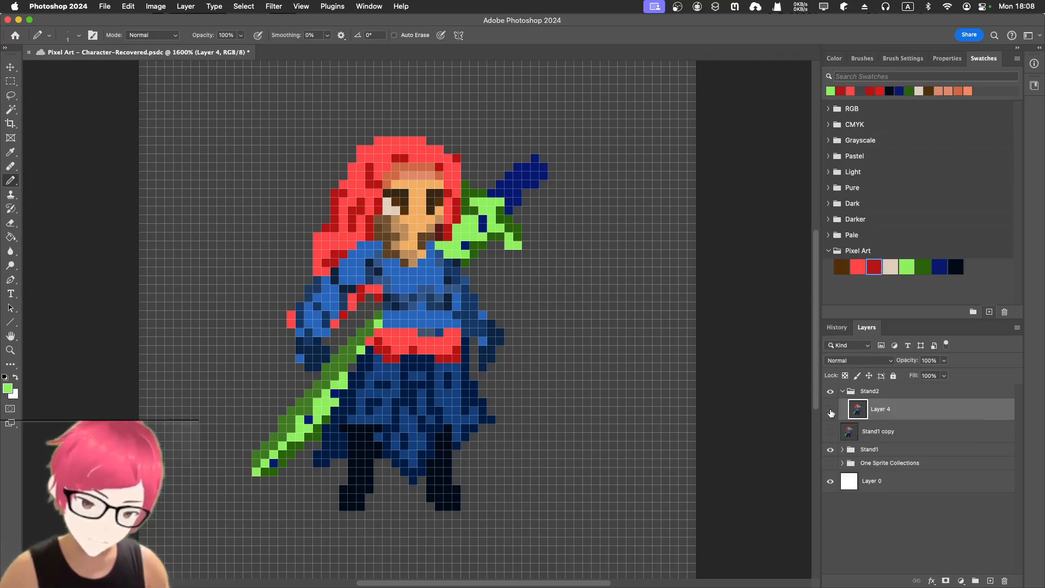
pyautogui.click(832, 414)
pyautogui.click(831, 413)
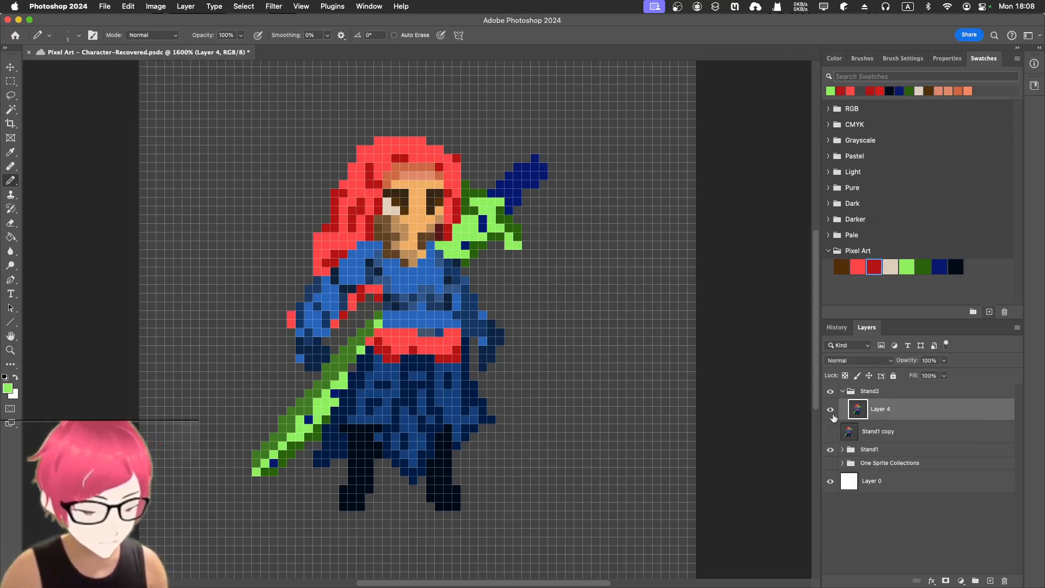
pyautogui.click(832, 413)
pyautogui.click(831, 414)
pyautogui.click(832, 413)
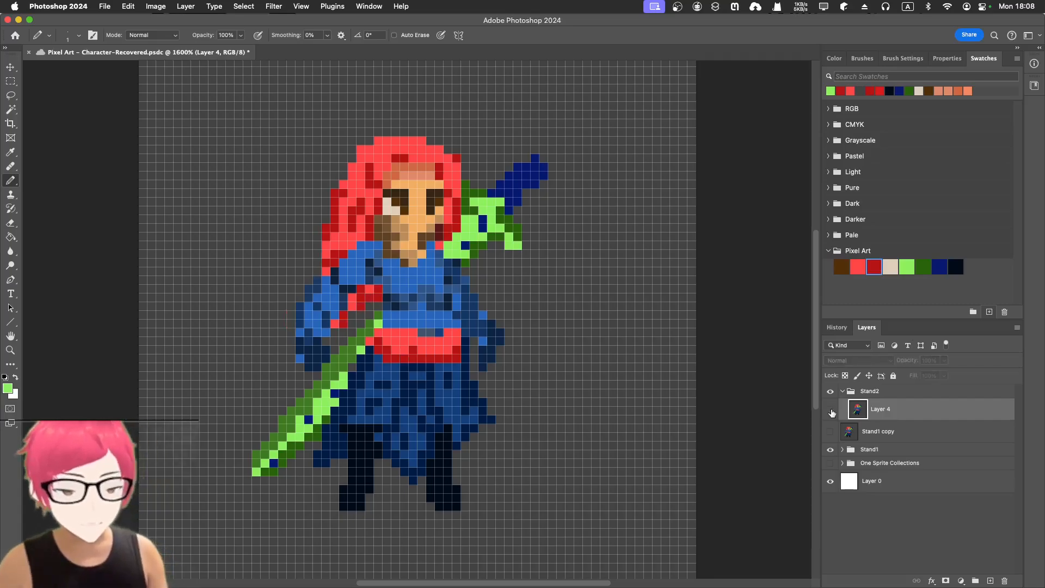
pyautogui.click(831, 413)
pyautogui.click(832, 414)
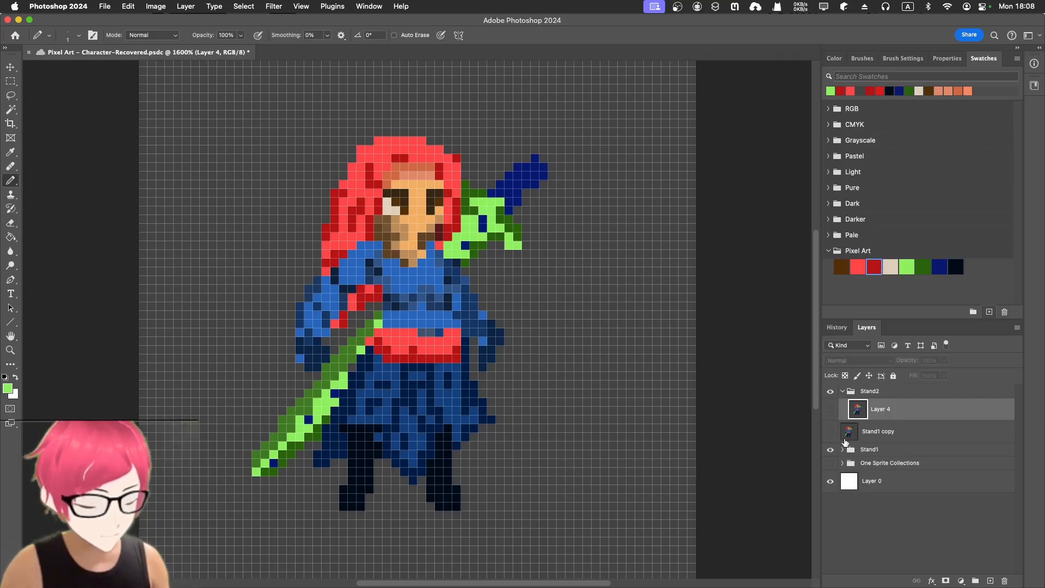
pyautogui.click(831, 412)
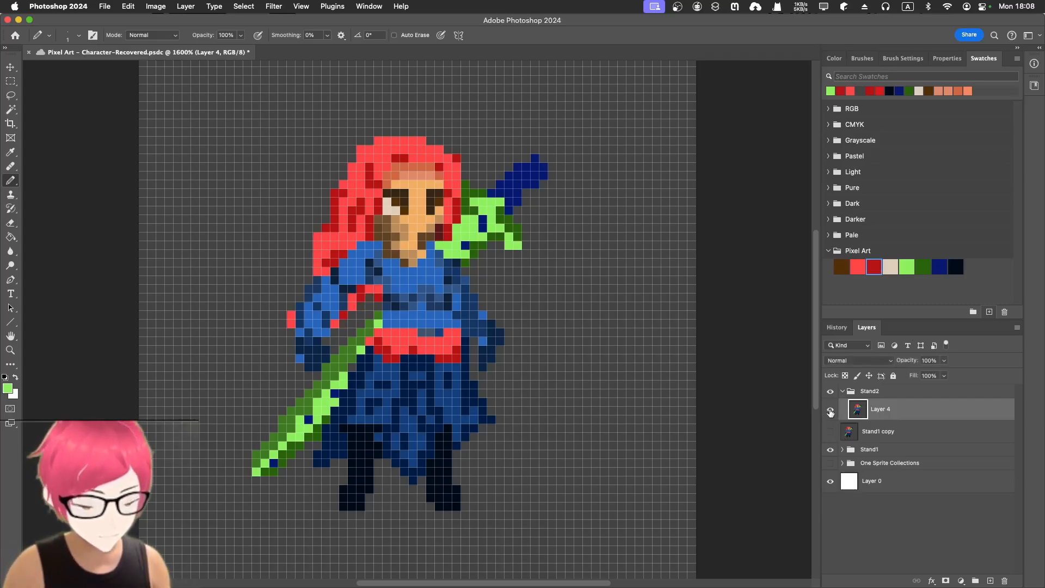
pyautogui.click(831, 413)
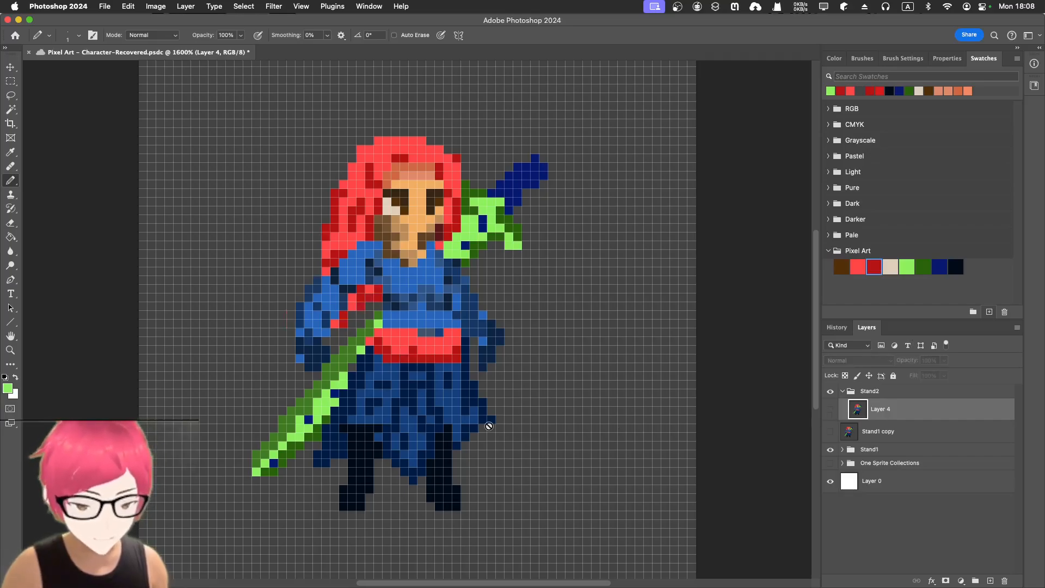
pyautogui.click(830, 409)
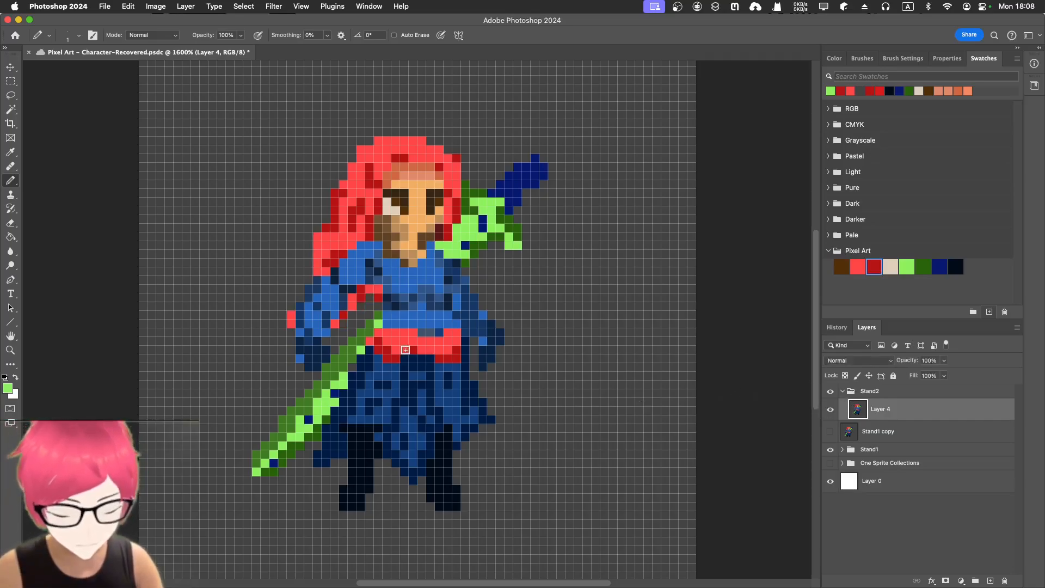
# - Sample the belt's dark red and fill in the middle of its lower edge with Pencil pixels
pyautogui.press('i')
pyautogui.click(399, 360)
pyautogui.press('b')
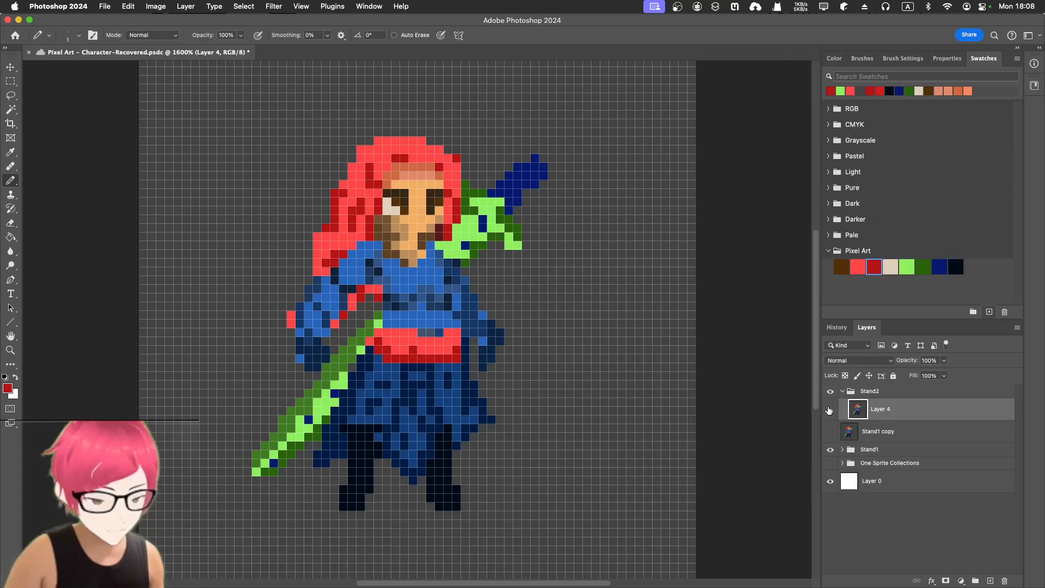
# - Toggle Layer 4 on and off over the Stand1 group to check the belt and hair differences between frames
pyautogui.click(830, 408)
pyautogui.click(831, 410)
pyautogui.click(830, 410)
pyautogui.click(830, 411)
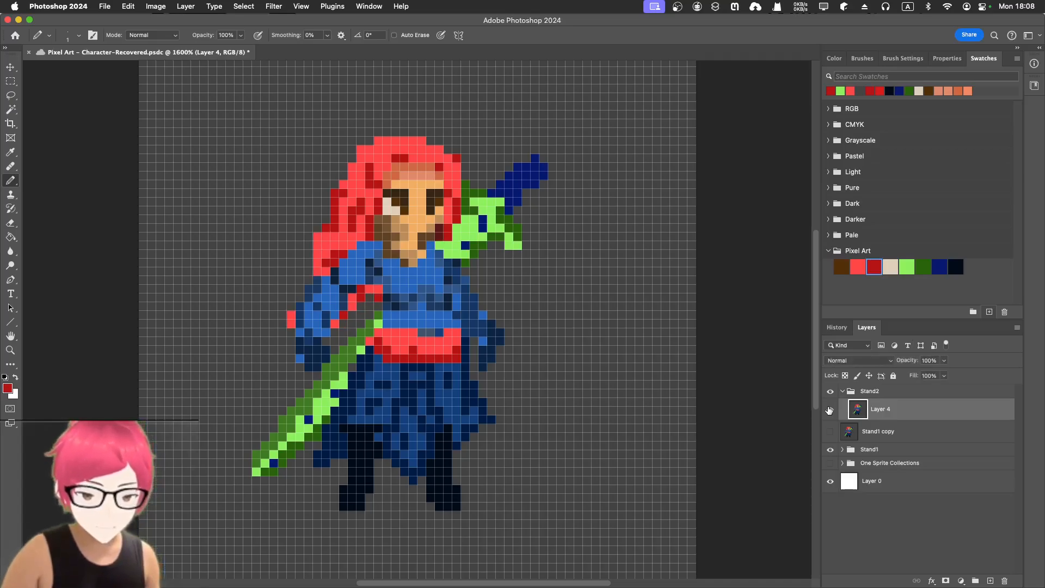
pyautogui.click(830, 410)
pyautogui.click(829, 410)
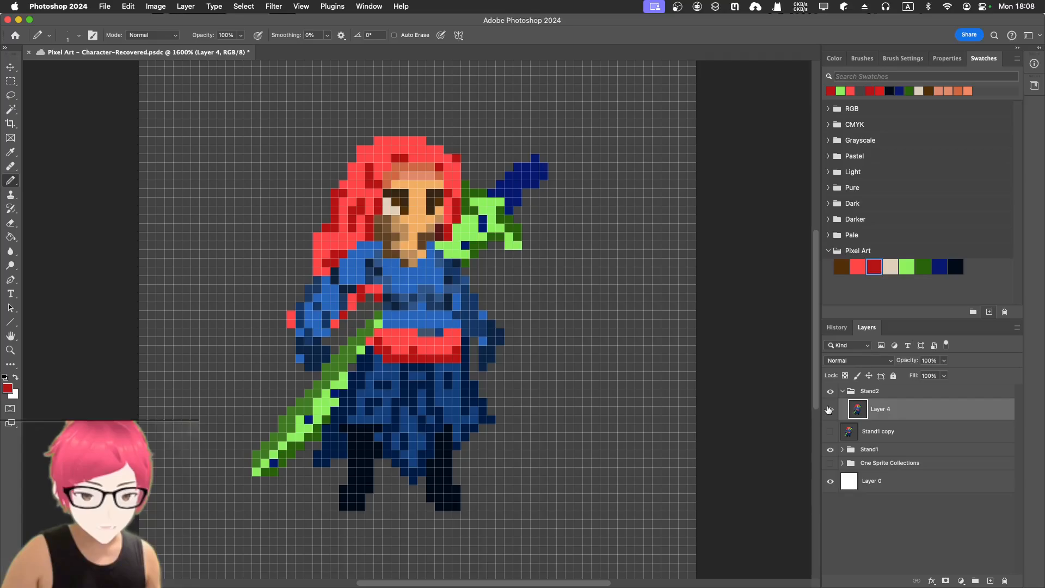
pyautogui.click(829, 410)
pyautogui.click(829, 410)
pyautogui.click(829, 410)
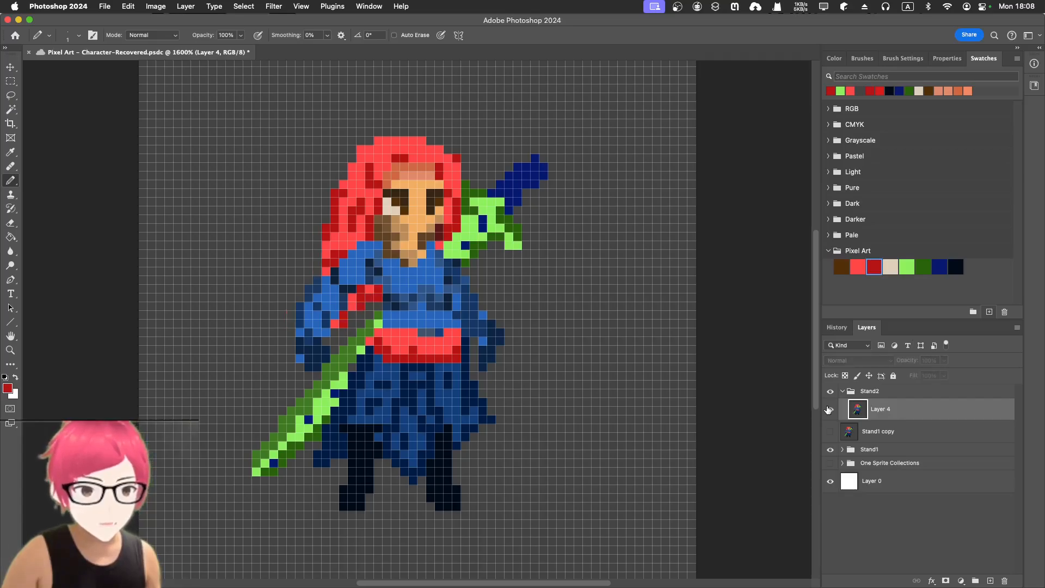
pyautogui.click(829, 409)
pyautogui.click(830, 410)
pyautogui.click(829, 410)
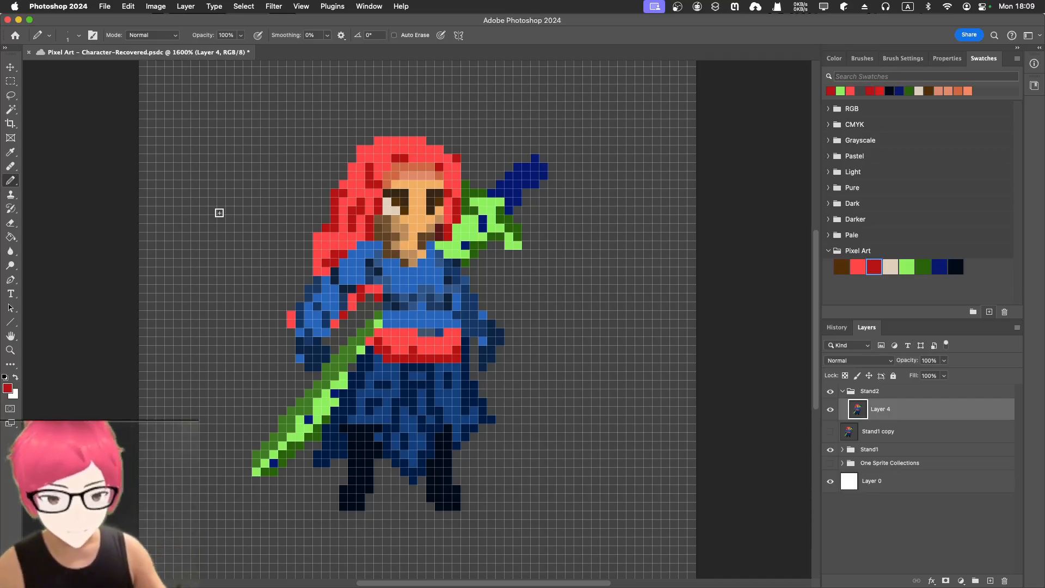
# - Sample the dark grey background and paint over the outermost pixels on the lower back edge of the hair
pyautogui.press('i')
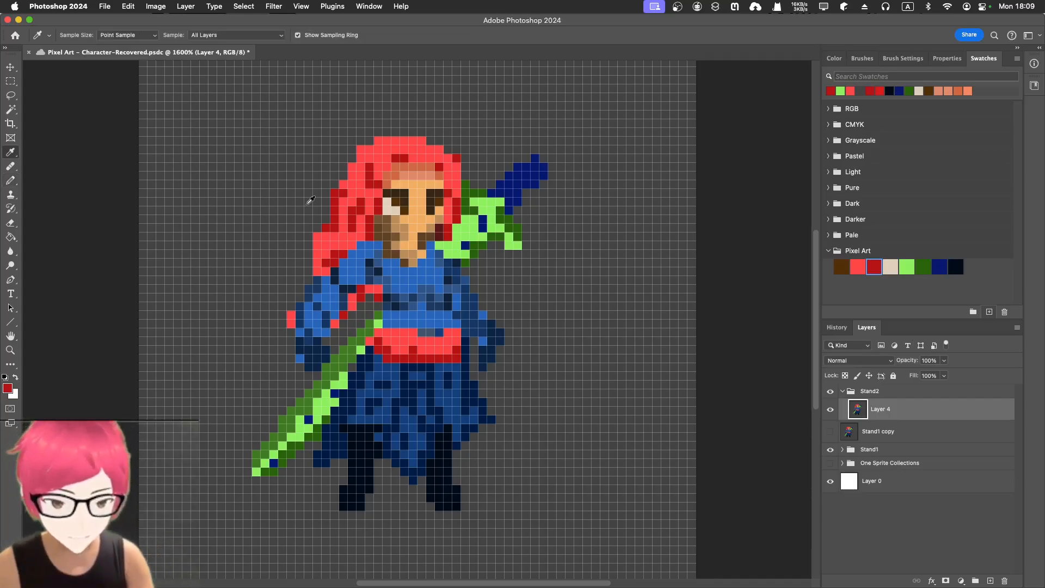
pyautogui.click(301, 196)
pyautogui.press('b')
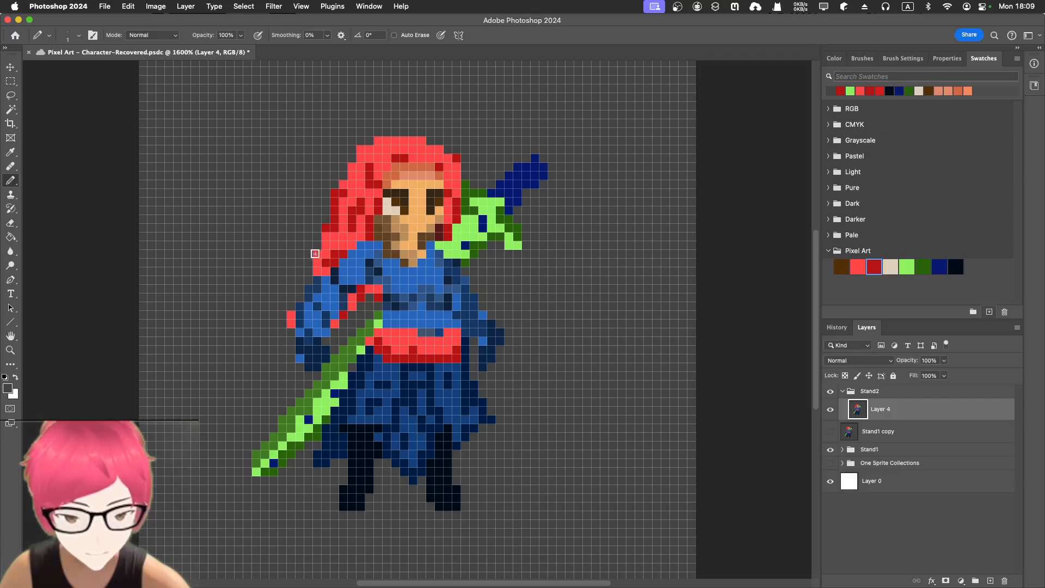
# - Sample the light red hair colour and add a Pencil pixel diagonally below the back tip of the hair
pyautogui.press('i')
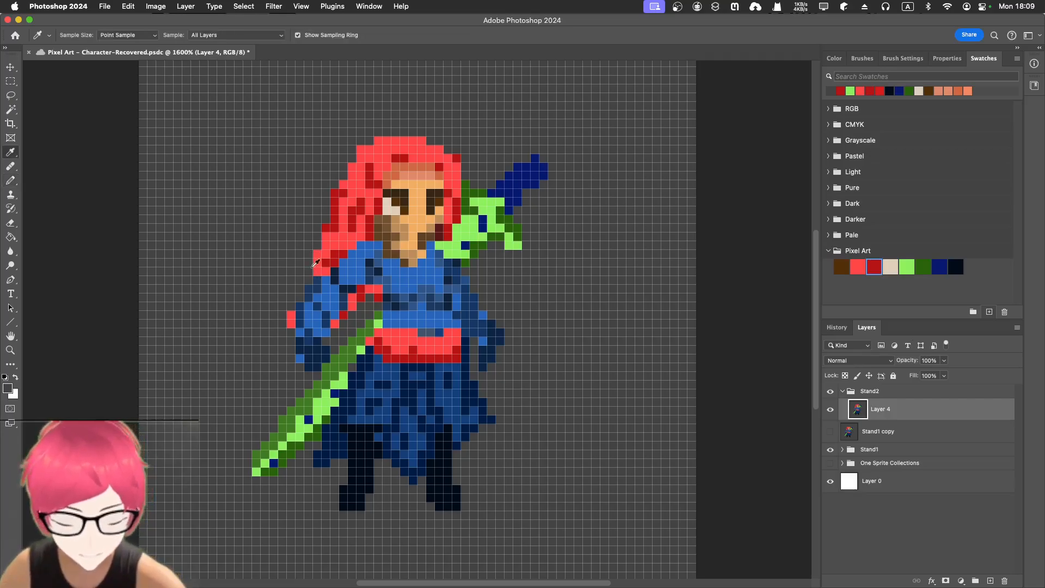
pyautogui.click(314, 265)
pyautogui.press('b')
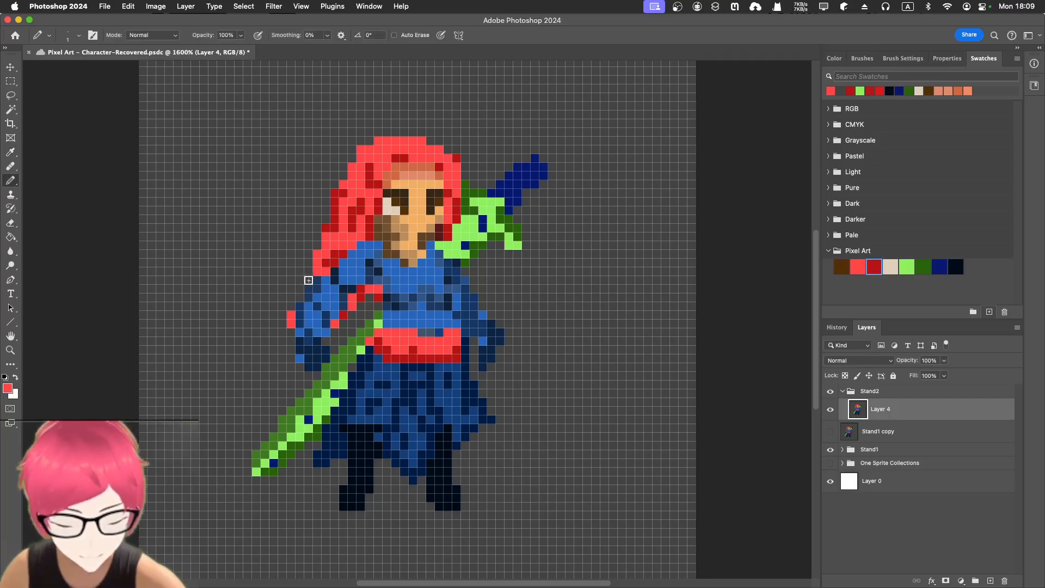
pyautogui.click(309, 280)
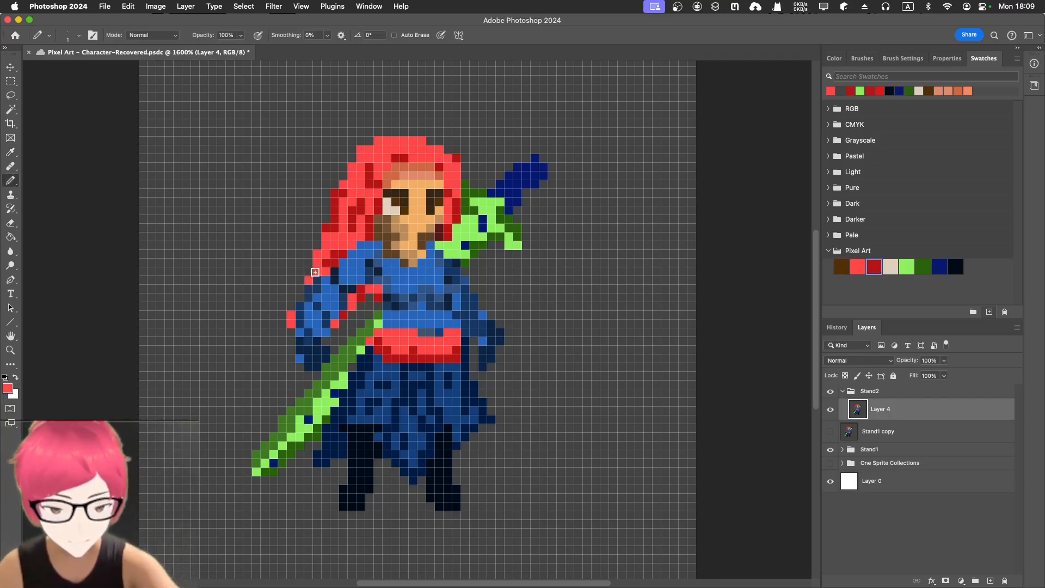
# - Add a light red Pencil pixel on the sleeve's outer edge below the hair tip, and toggle Layer 4 over Stand1 to compare the frames
pyautogui.click(299, 297)
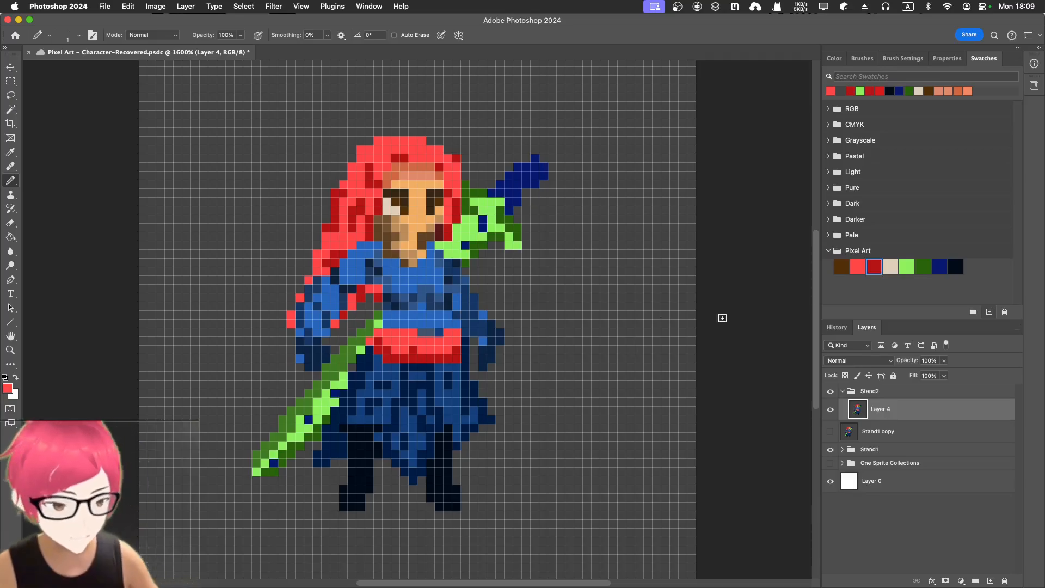
pyautogui.click(831, 409)
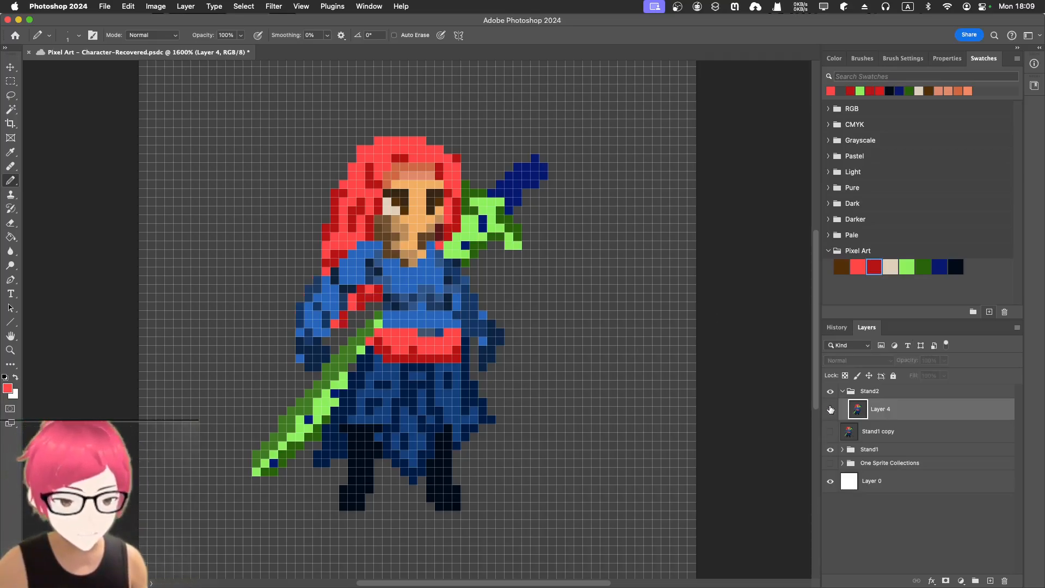
pyautogui.click(831, 409)
pyautogui.click(831, 410)
pyautogui.click(831, 410)
pyautogui.click(830, 410)
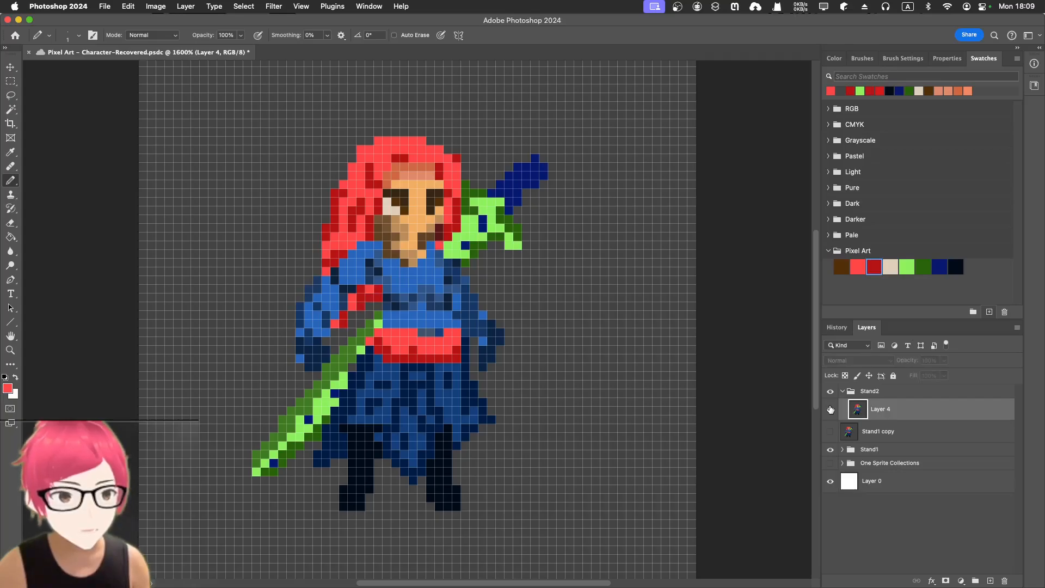
pyautogui.click(831, 410)
pyautogui.click(830, 409)
pyautogui.click(831, 409)
pyautogui.click(831, 409)
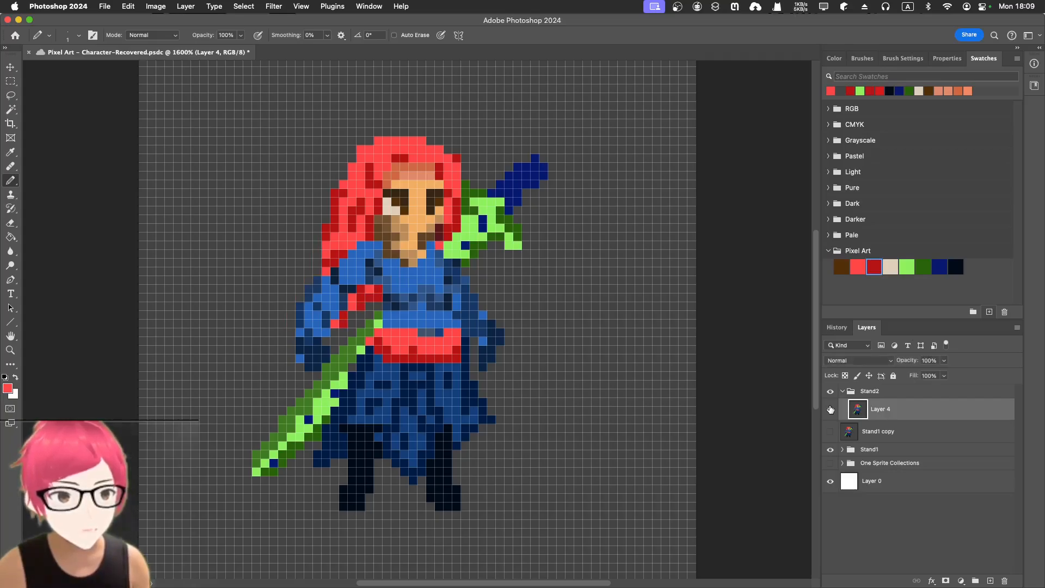
pyautogui.click(831, 409)
pyautogui.click(831, 409)
pyautogui.click(831, 409)
pyautogui.click(831, 410)
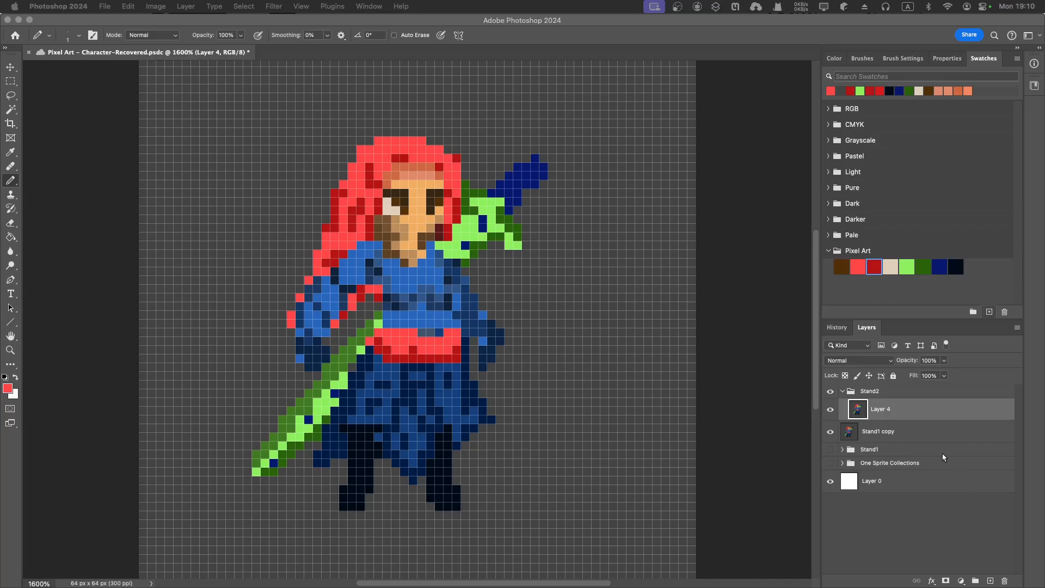
# - Toggle the Stand2 group over the Stand1 copy layer to preview the movement, and save the document
pyautogui.click(836, 398)
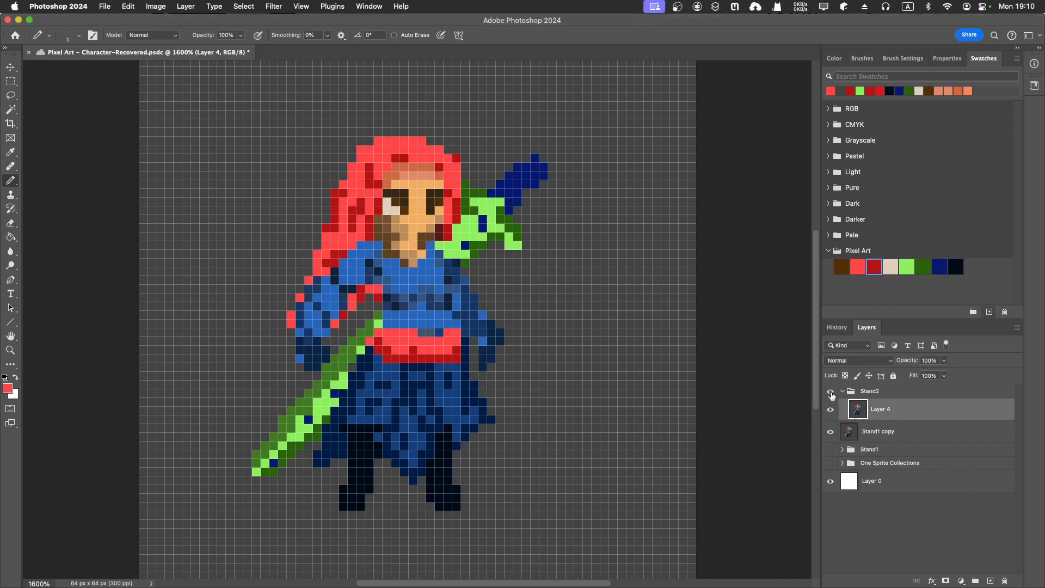
pyautogui.click(831, 392)
pyautogui.click(831, 392)
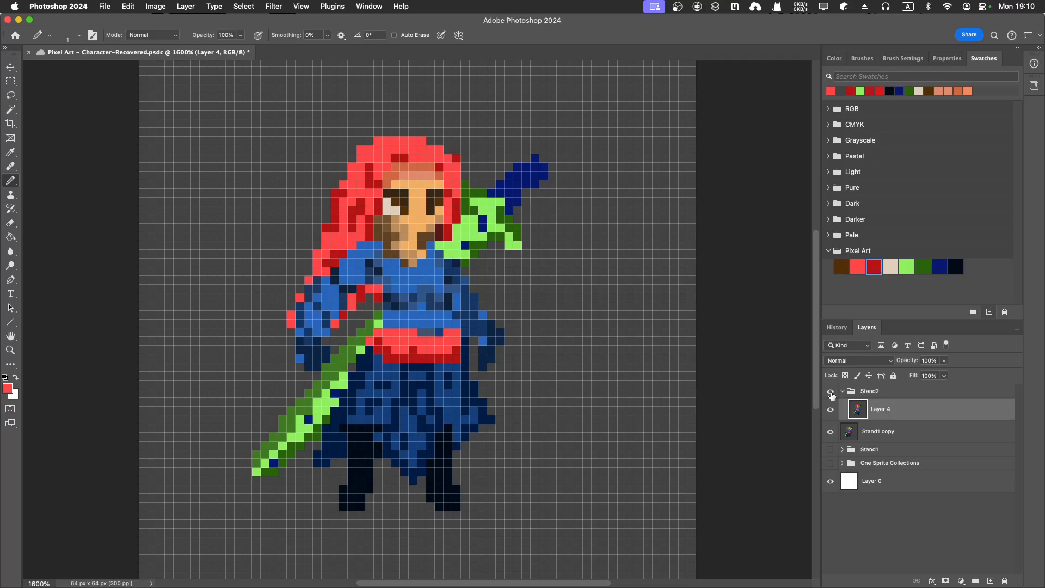
pyautogui.click(832, 394)
pyautogui.click(831, 393)
pyautogui.click(832, 393)
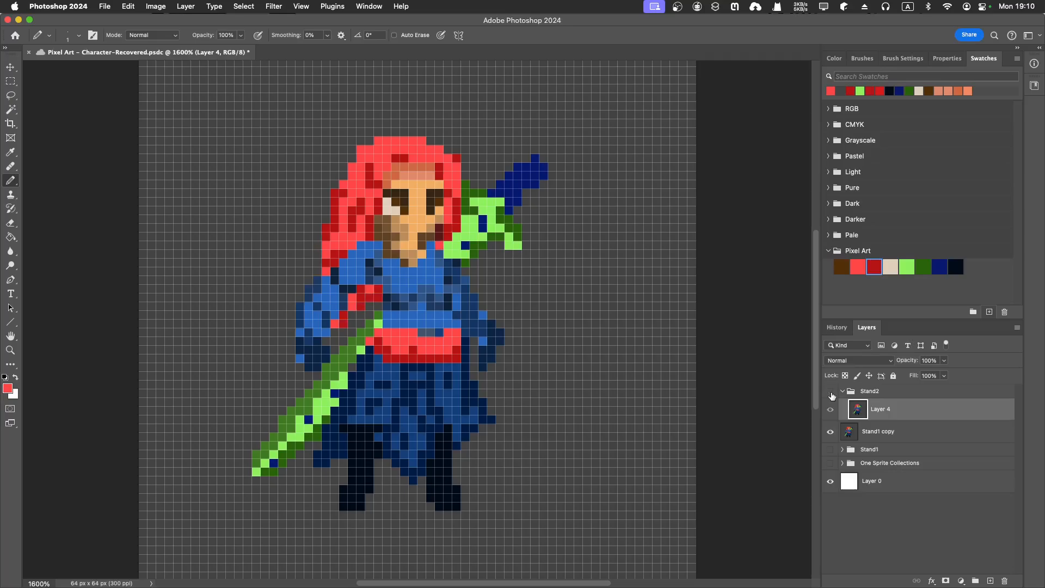
pyautogui.click(831, 393)
pyautogui.press('super+s')
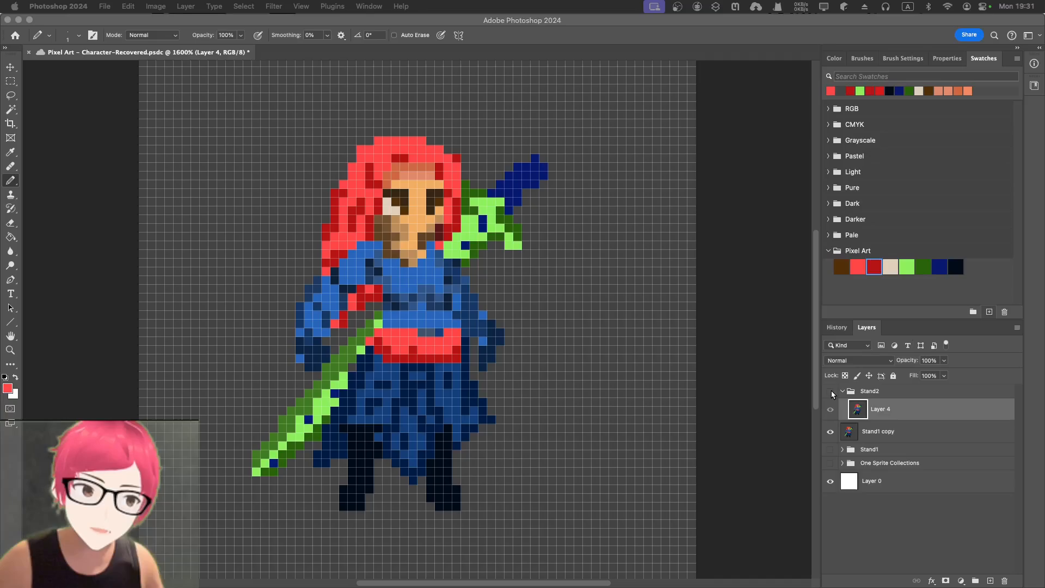
# - Switch the Stand2 group's visibility repeatedly to compare the hair and sleeve movement with Stand1 copy
pyautogui.click(831, 393)
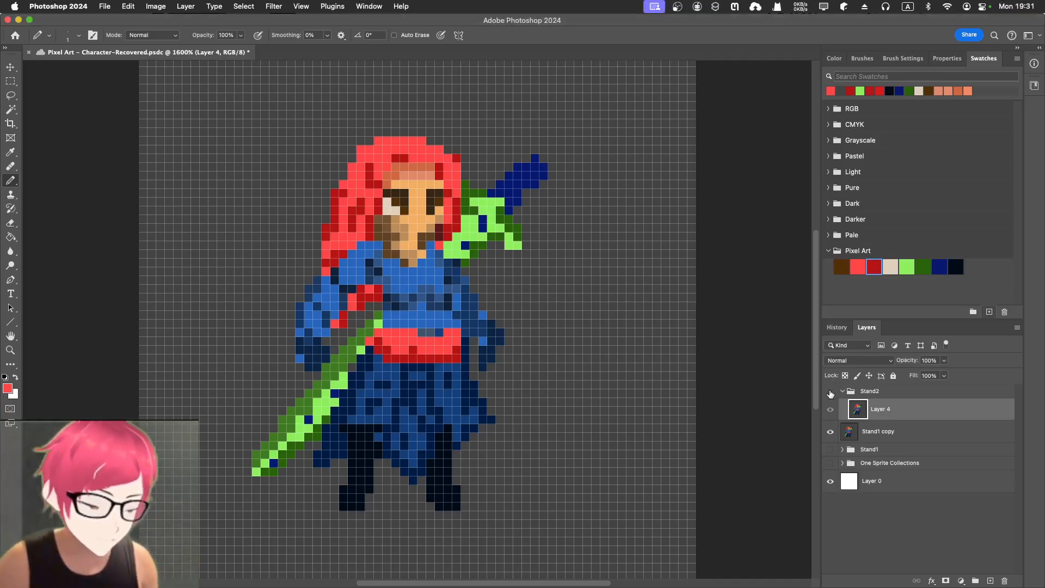
pyautogui.click(830, 393)
pyautogui.click(830, 393)
pyautogui.click(829, 394)
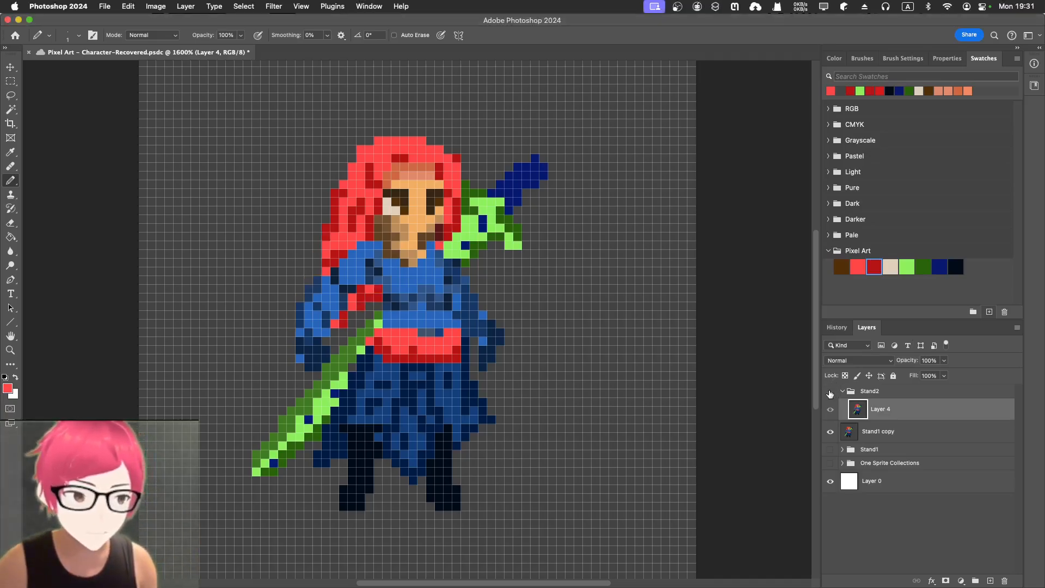
pyautogui.click(830, 393)
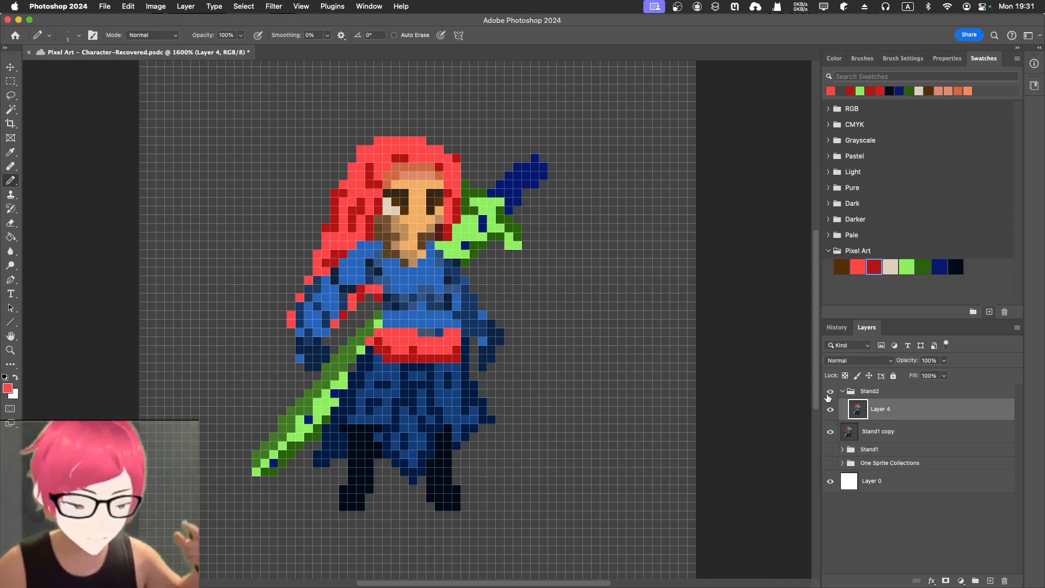
pyautogui.click(830, 393)
pyautogui.click(830, 393)
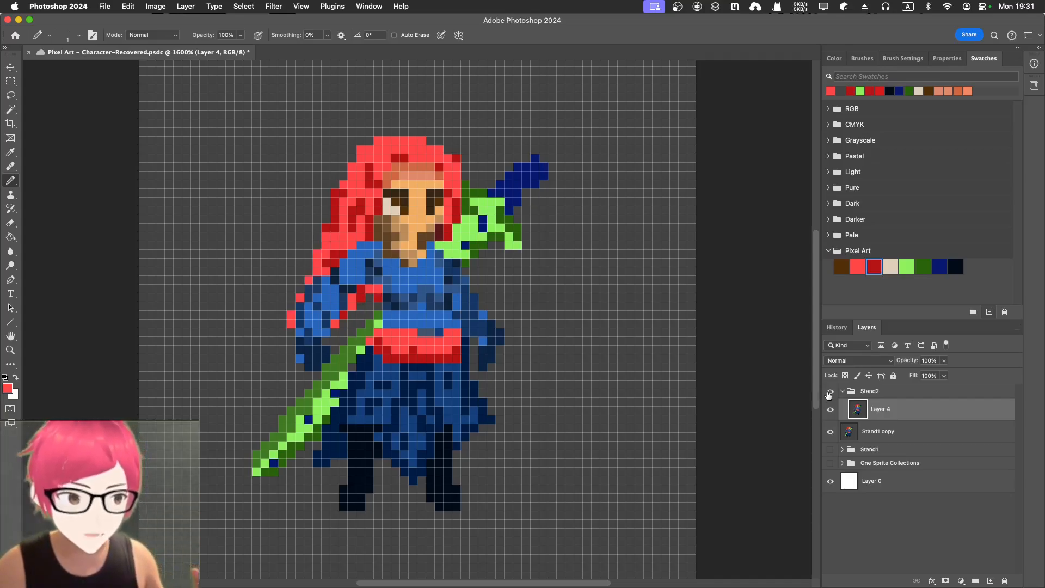
pyautogui.click(830, 393)
pyautogui.click(830, 393)
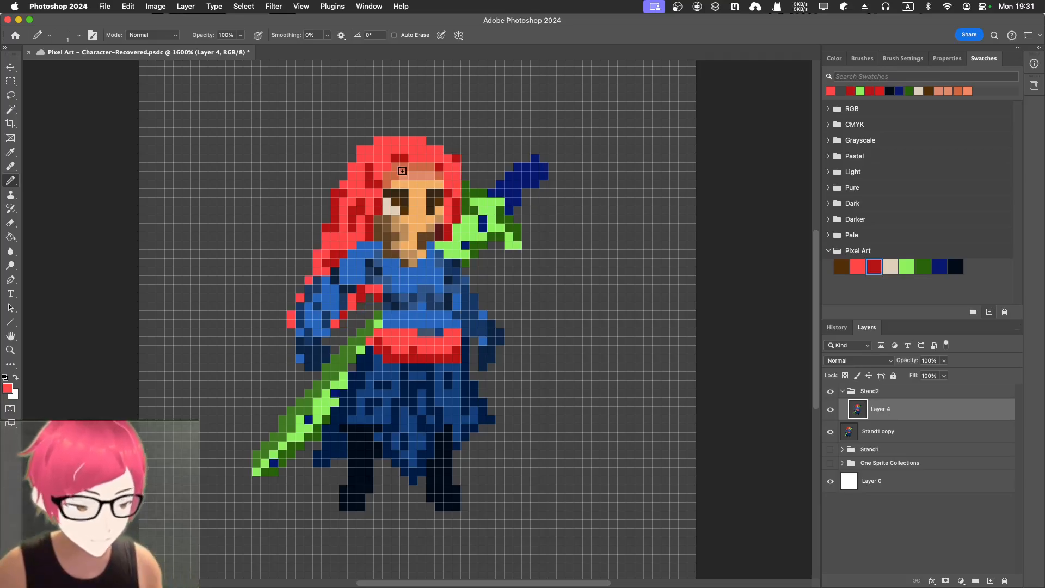
# - Hide Stand1 copy, sample the dark grey background, paint over the hair's upper front corner pixel, and show Stand1 copy again
pyautogui.click(831, 432)
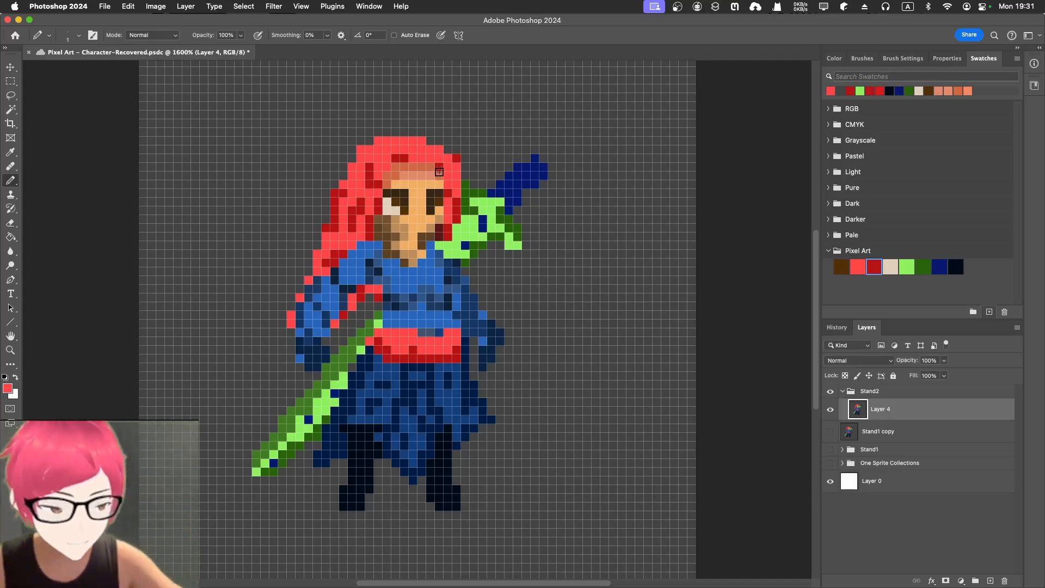
pyautogui.press('i')
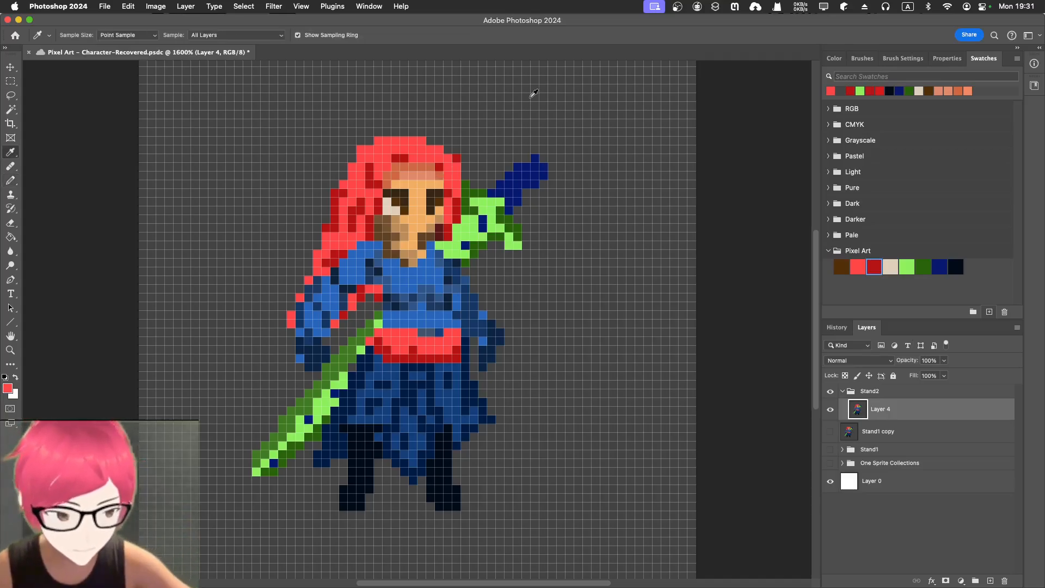
pyautogui.click(482, 130)
pyautogui.press('b')
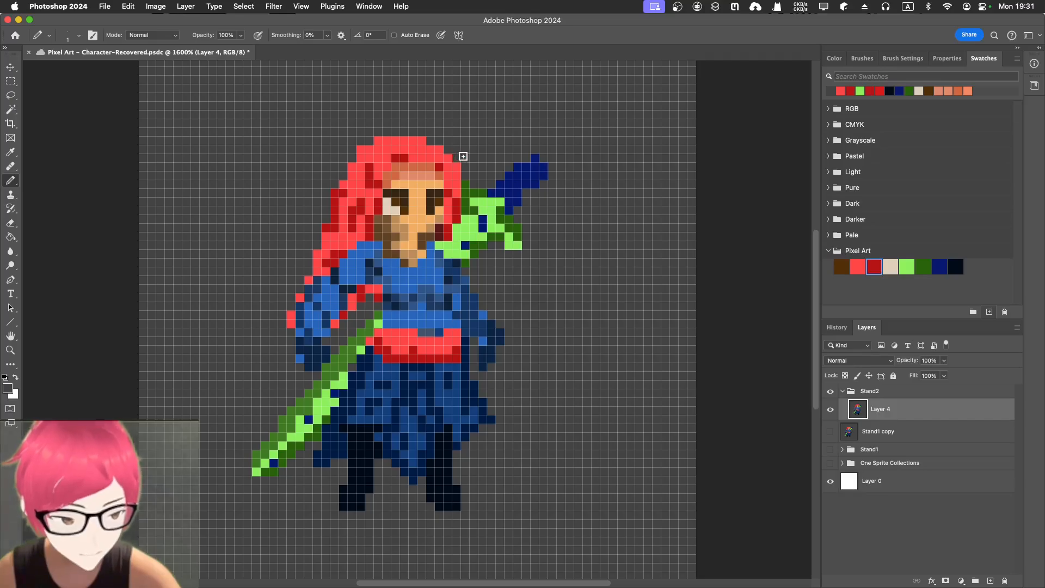
pyautogui.click(830, 431)
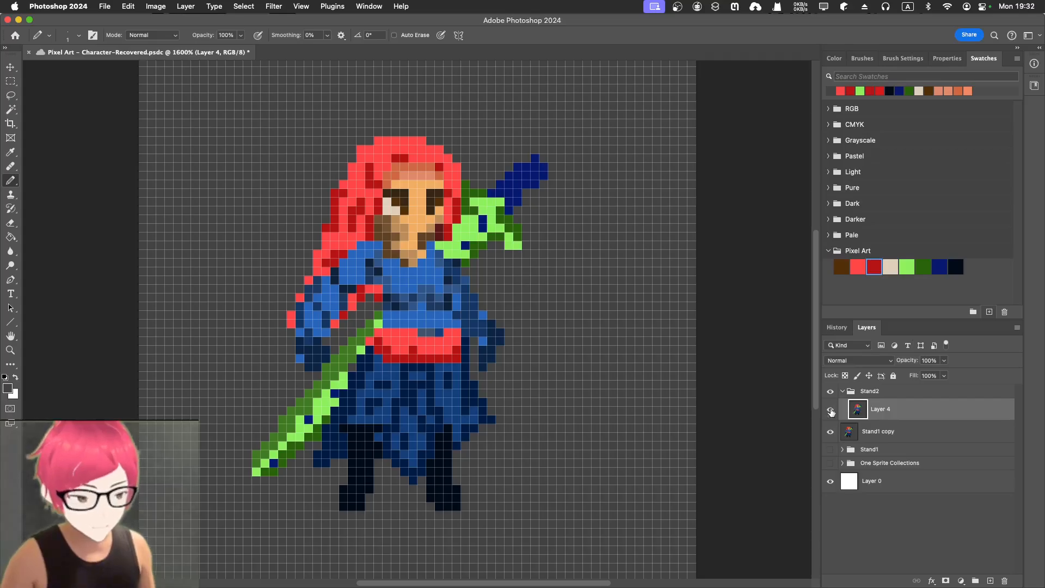
# - Toggle Layer 4 over Stand1 copy to check the trimmed front corner of the hair
pyautogui.click(831, 410)
pyautogui.click(831, 410)
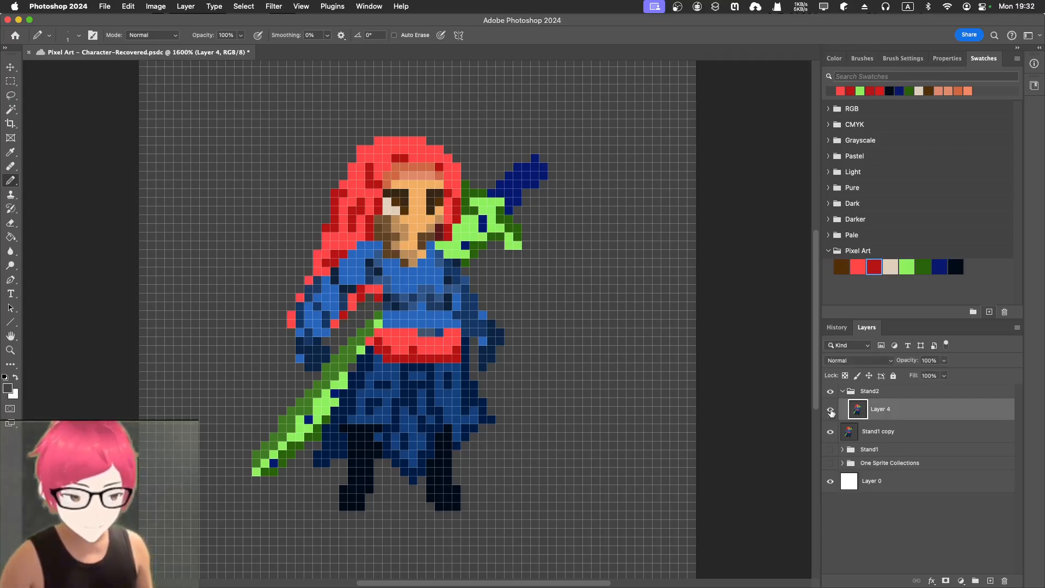
pyautogui.click(831, 411)
pyautogui.click(831, 410)
pyautogui.click(831, 411)
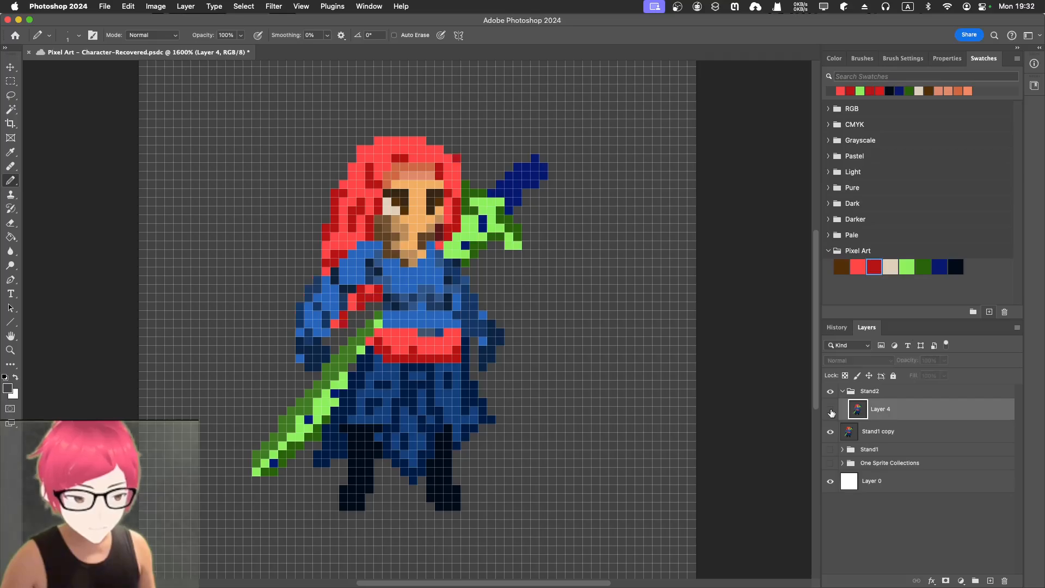
pyautogui.click(831, 412)
pyautogui.click(831, 412)
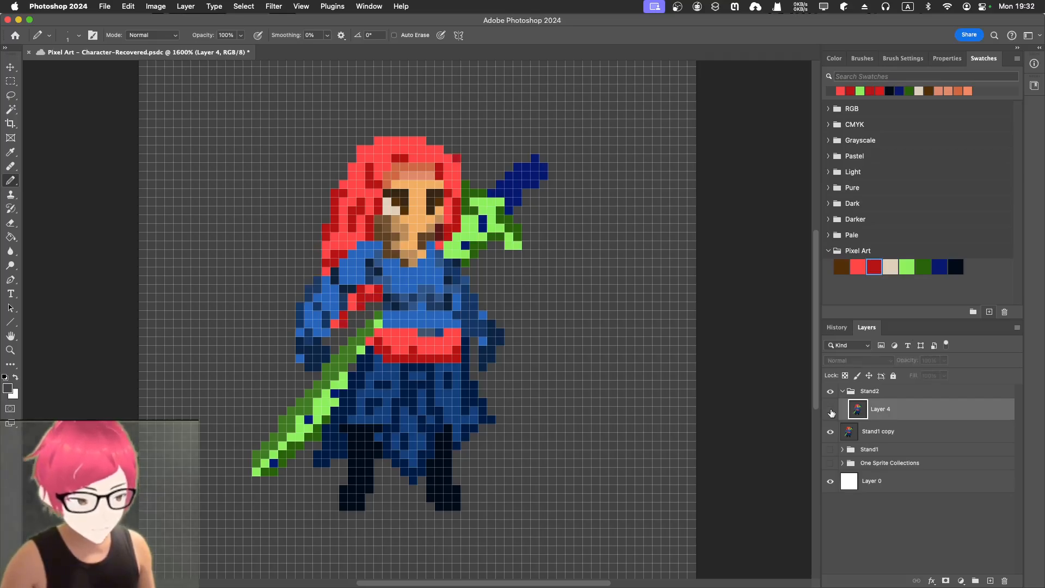
pyautogui.click(831, 412)
pyautogui.click(831, 412)
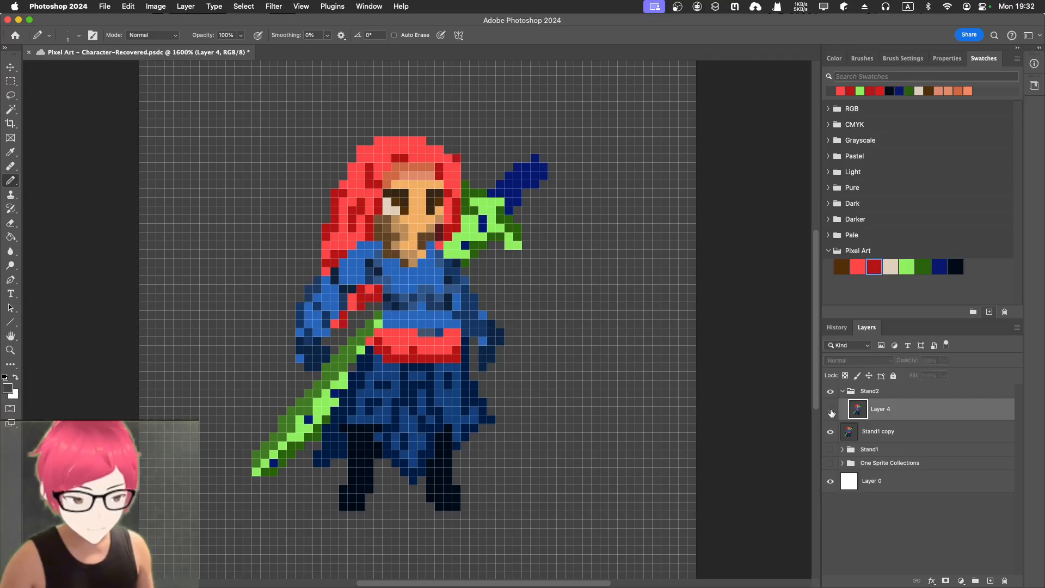
pyautogui.click(831, 413)
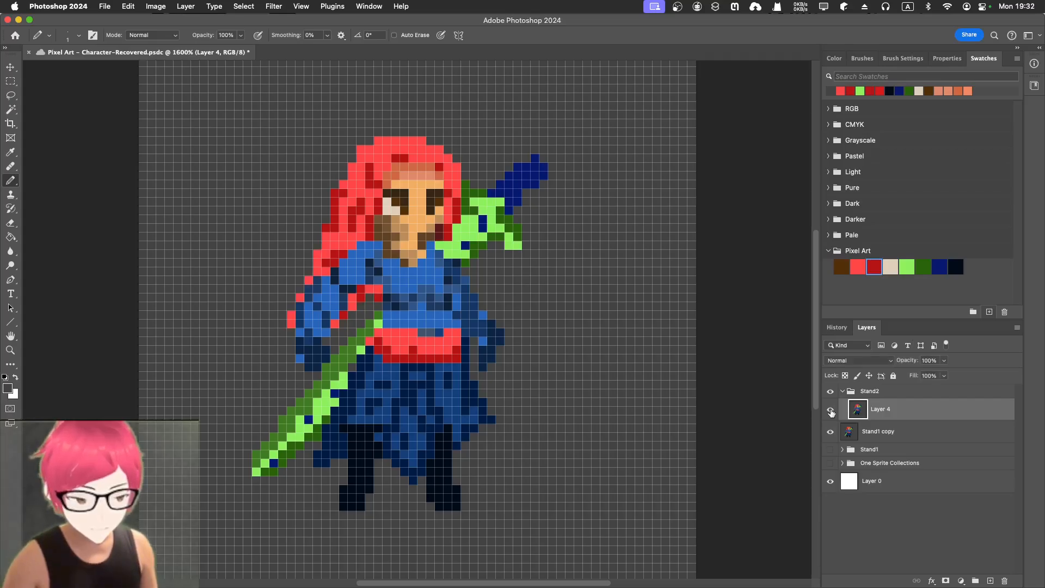
# - Paint over another pixel on the hair's upper front edge in dark grey, and toggle Layer 4 to compare it with Stand1 copy
pyautogui.press('i')
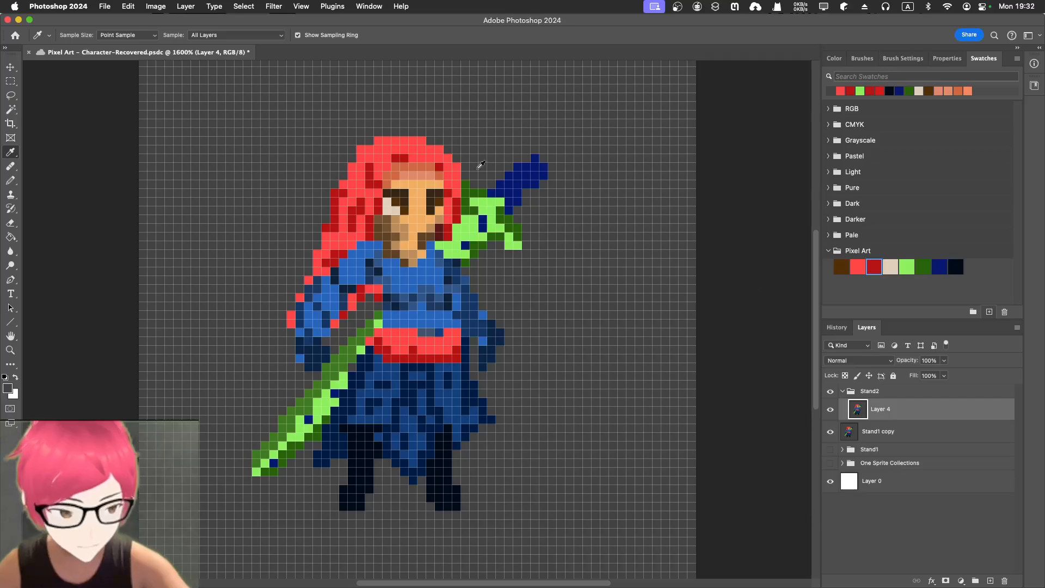
pyautogui.press('b')
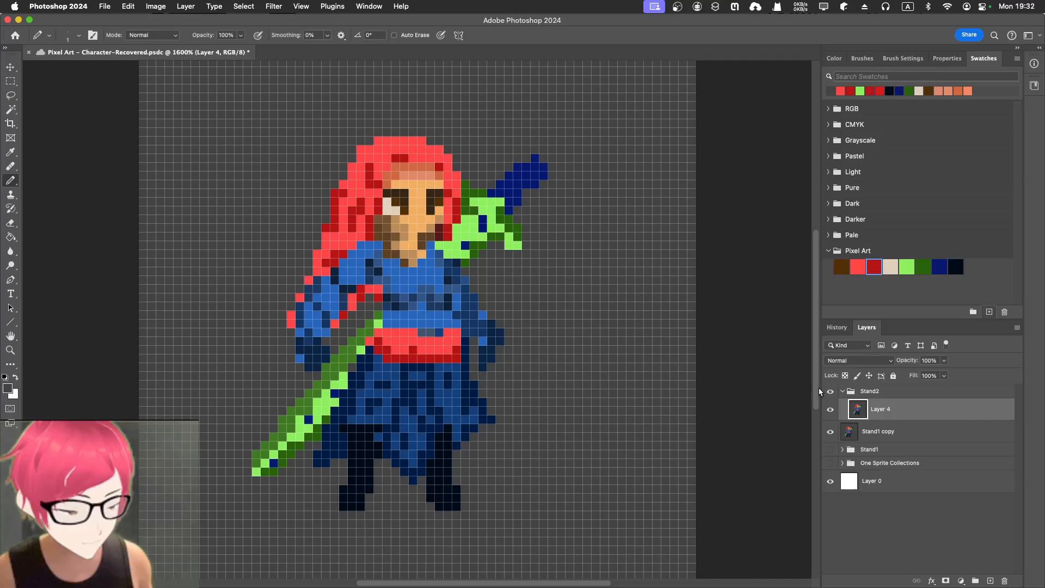
pyautogui.click(830, 411)
pyautogui.click(830, 411)
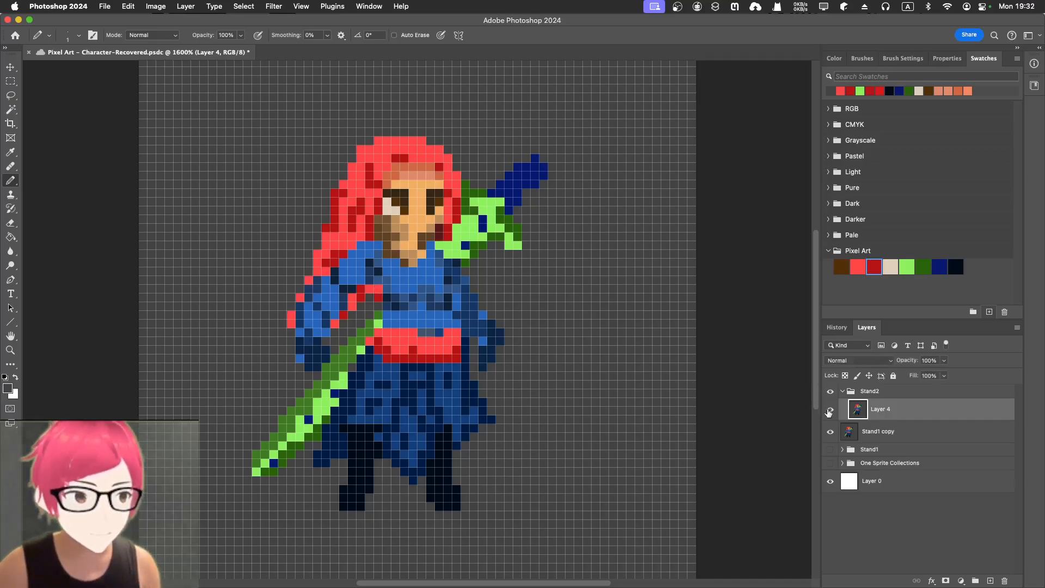
pyautogui.click(829, 411)
pyautogui.click(830, 411)
pyautogui.click(829, 412)
pyautogui.click(829, 411)
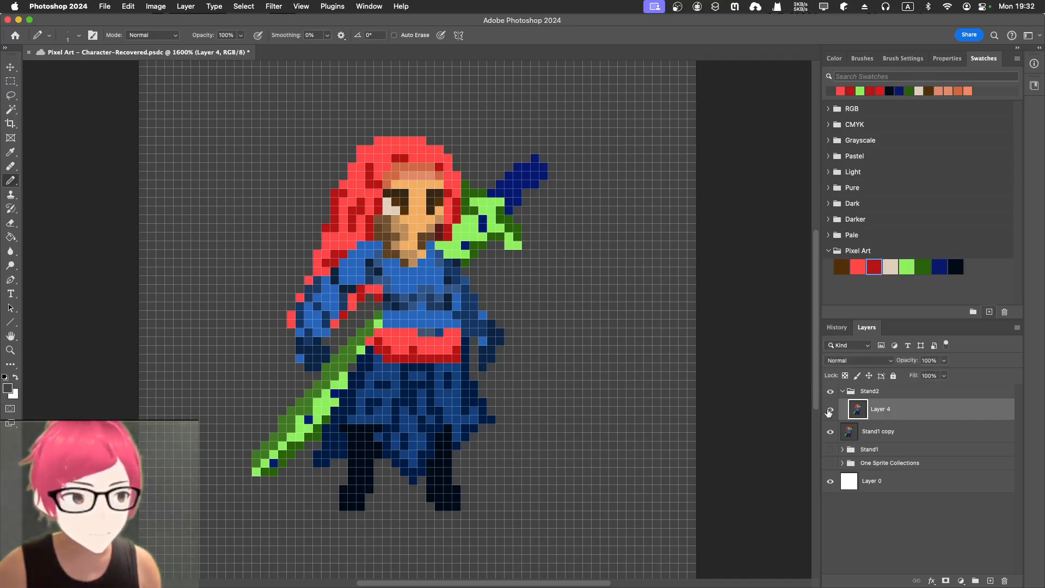
pyautogui.click(830, 411)
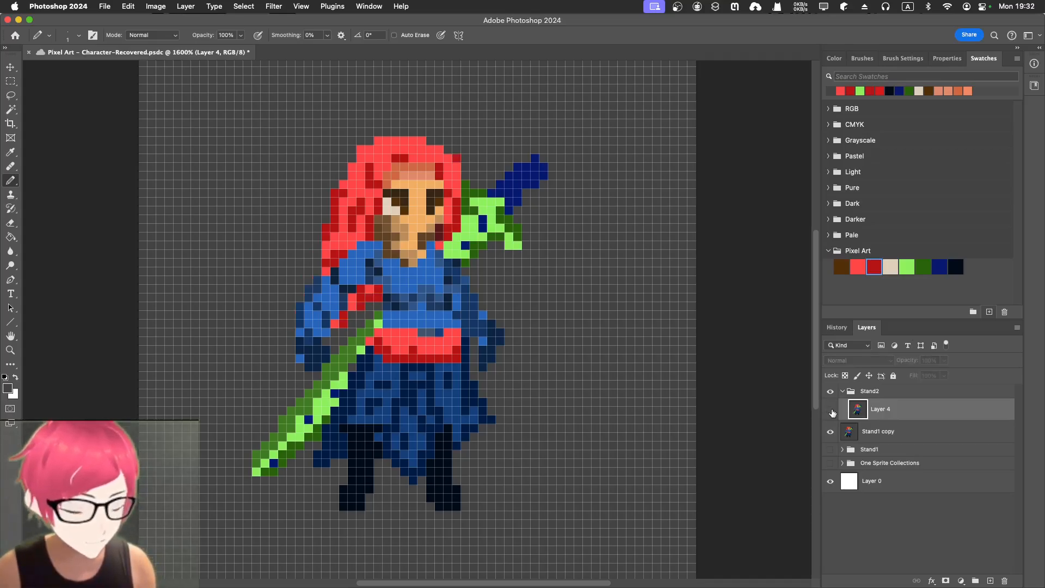
pyautogui.click(831, 412)
pyautogui.click(831, 412)
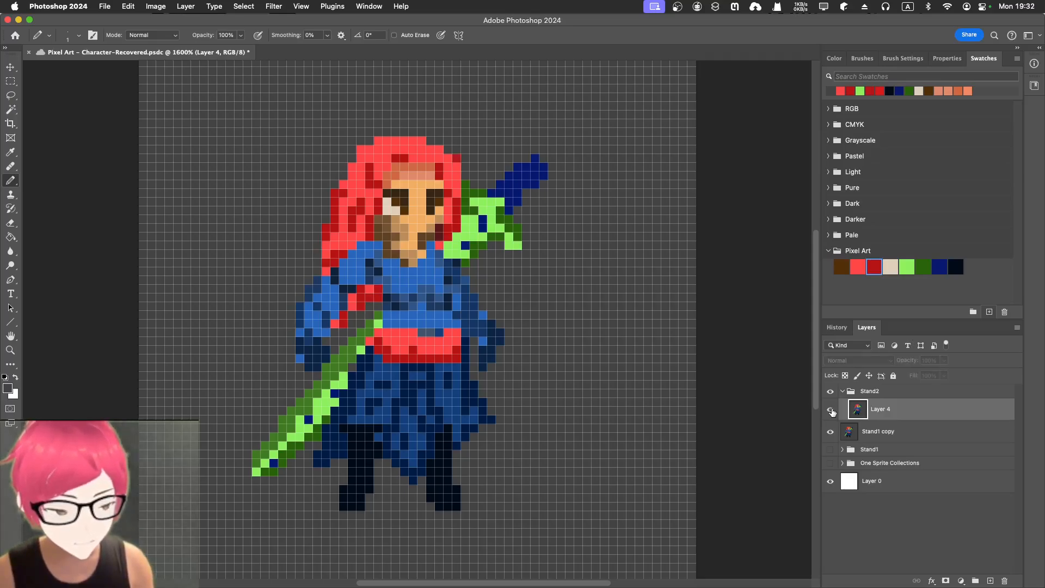
# - Show Layer 4 and sample the dark grey background beside the upper back of the hair for the Pencil
pyautogui.click(831, 412)
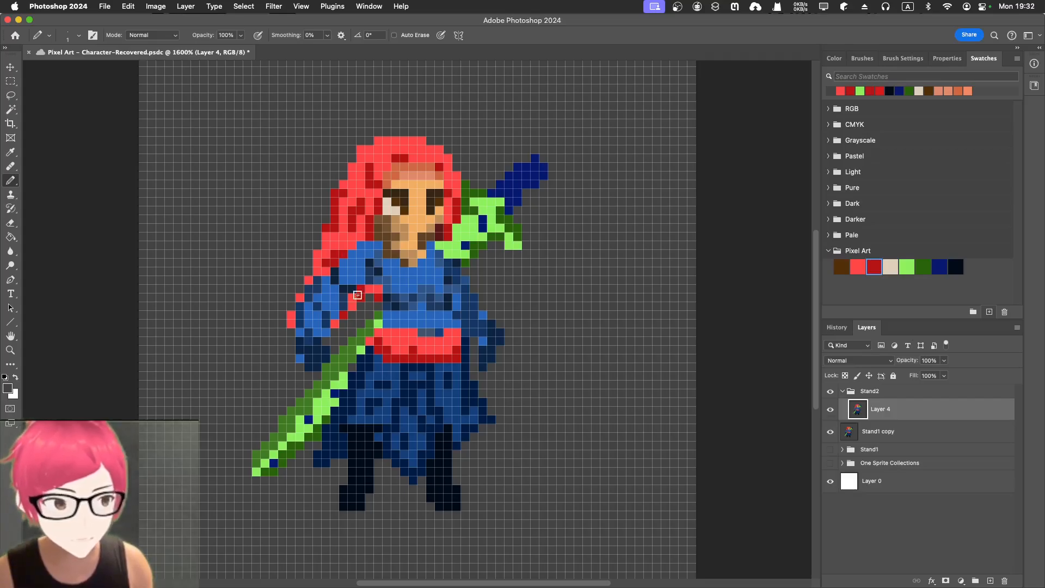
pyautogui.press('i')
pyautogui.click(346, 150)
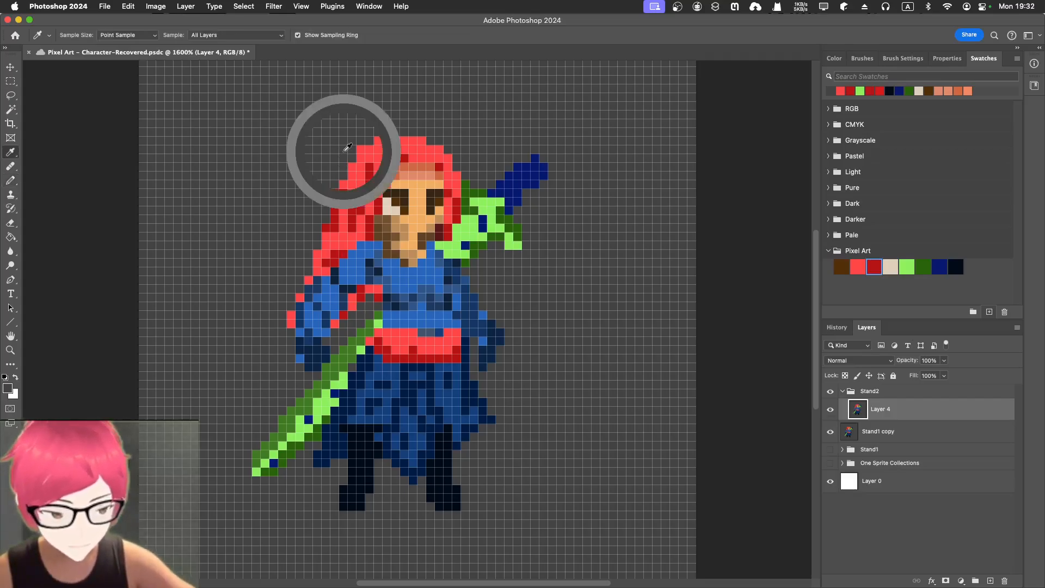
pyautogui.press('b')
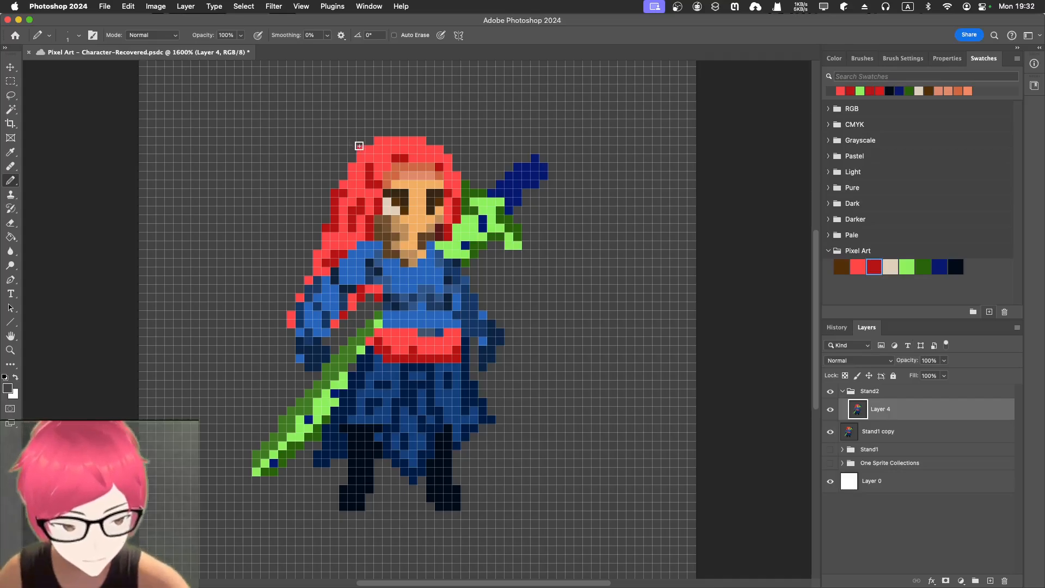
# - Toggle the Stand2 group on and off to review the full frame change against Stand1 copy
pyautogui.click(830, 393)
pyautogui.click(829, 393)
pyautogui.click(829, 392)
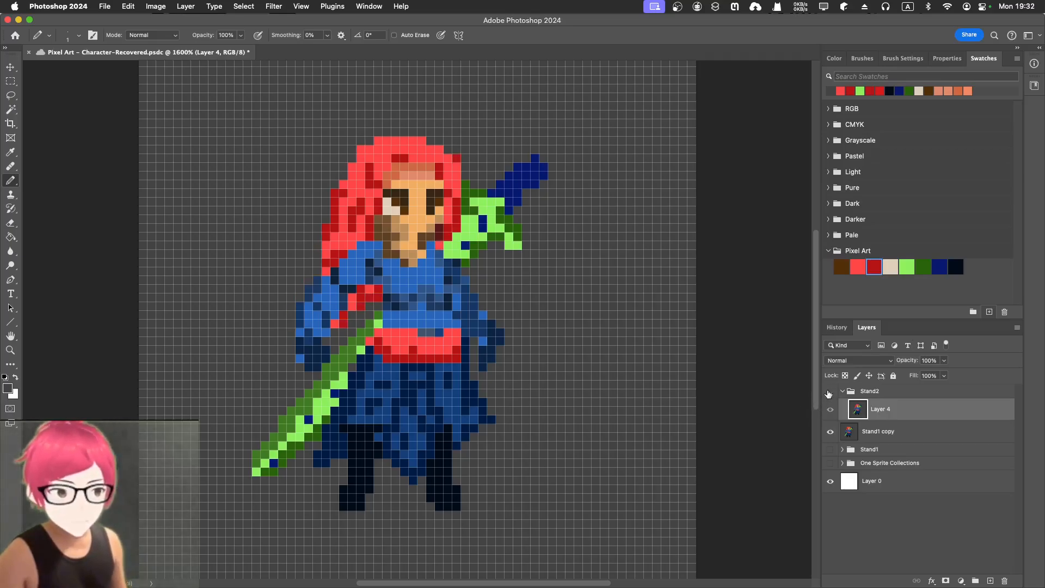
pyautogui.click(830, 392)
pyautogui.click(829, 392)
pyautogui.click(830, 392)
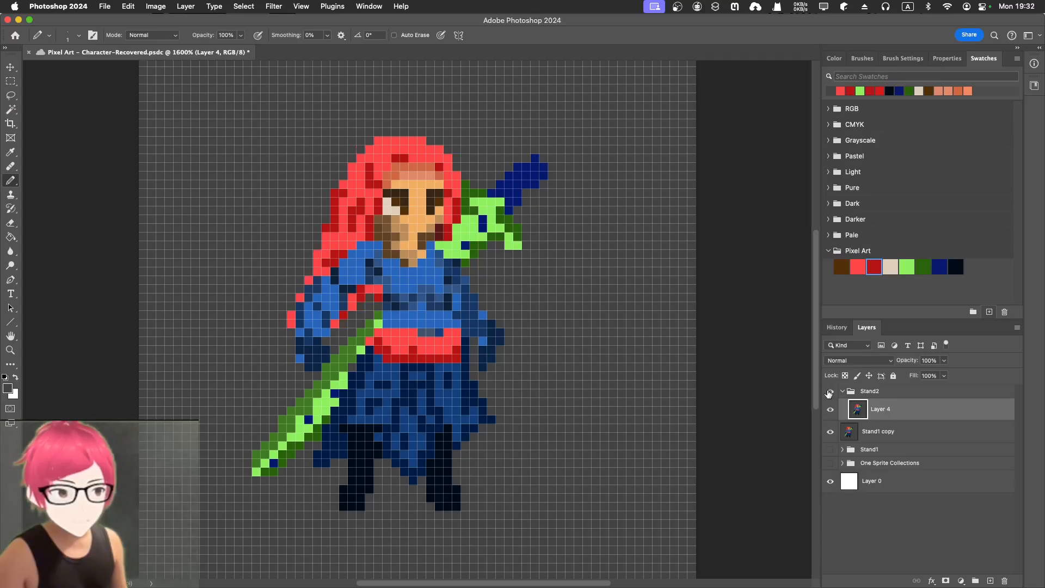
pyautogui.click(829, 392)
pyautogui.click(829, 392)
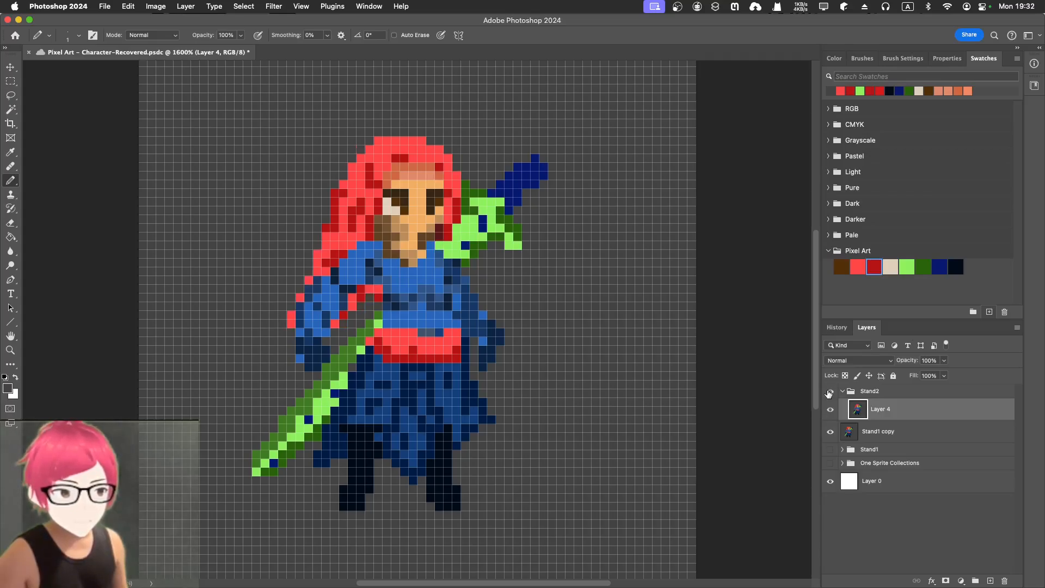
# - Toggle the Stand2 group's visibility several times to compare its hair and sleeve with Stand1 copy
pyautogui.click(830, 393)
pyautogui.click(829, 393)
pyautogui.click(829, 392)
pyautogui.click(829, 393)
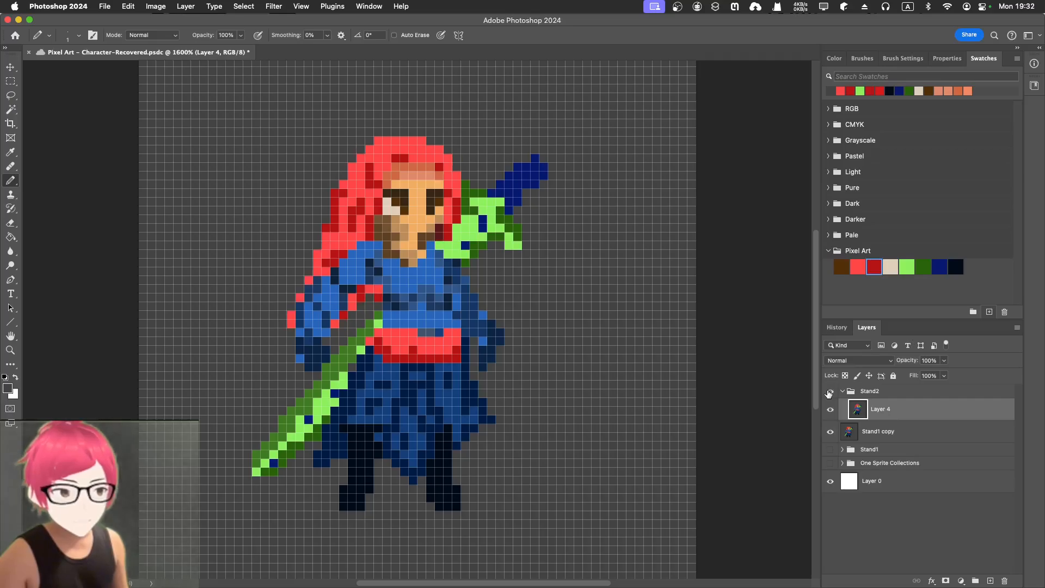
pyautogui.click(829, 393)
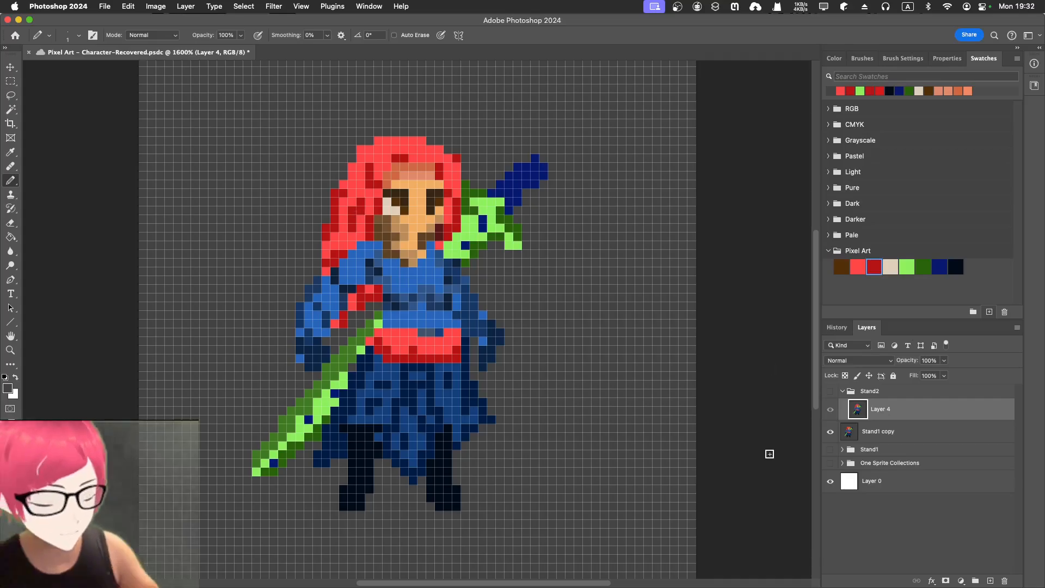
pyautogui.click(830, 392)
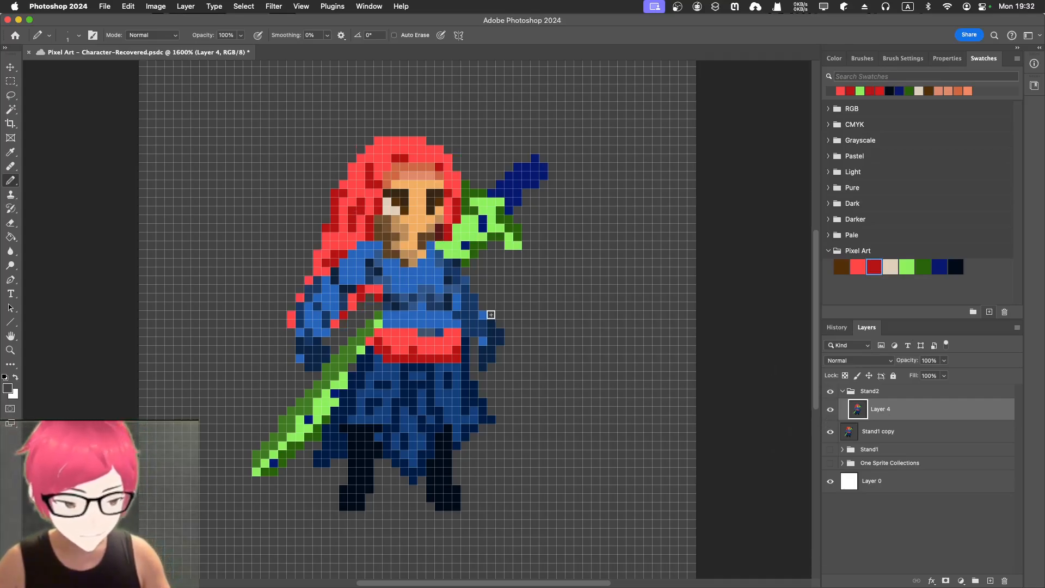
# - Sample the dark grey background beside the hair and paint over the pixels on the hair's upper back edge of Layer 4
pyautogui.press('i')
pyautogui.click(328, 187)
pyautogui.press('b')
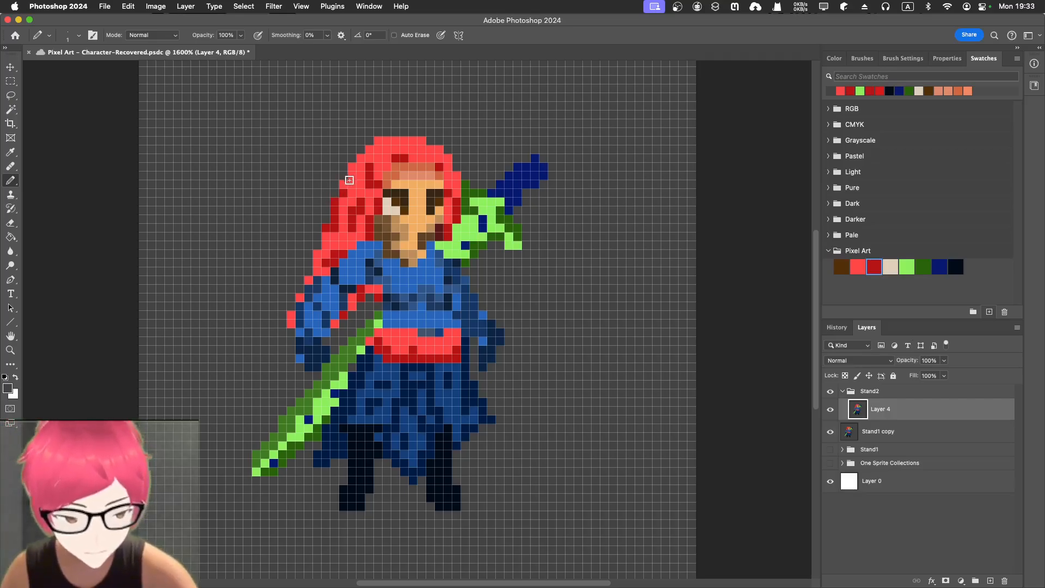
# - Toggle the Stand2 group on and off repeatedly to examine how the trimmed back of the hair moves against Stand1 copy
pyautogui.click(831, 392)
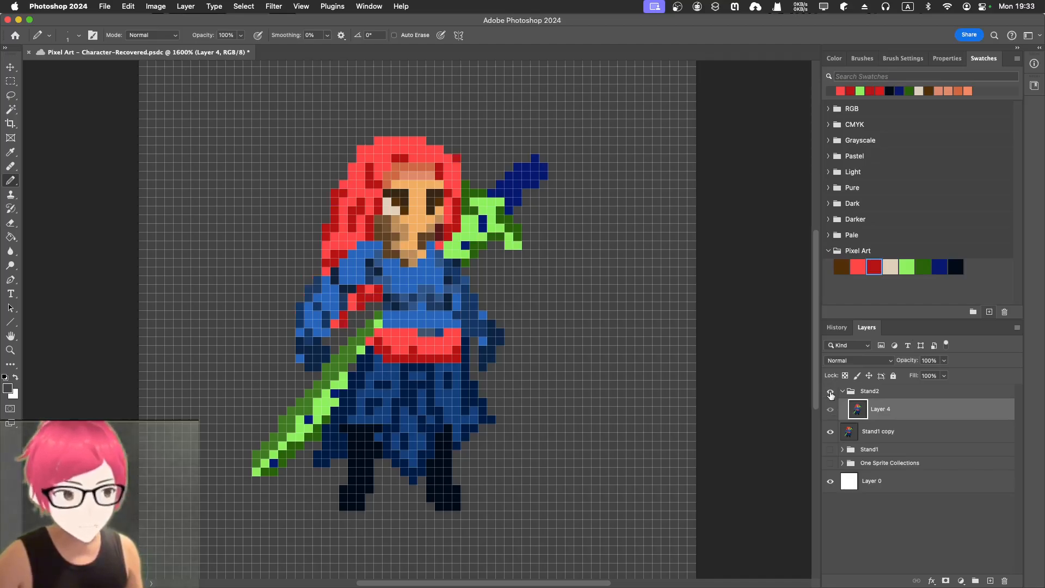
pyautogui.click(830, 392)
pyautogui.click(830, 393)
pyautogui.click(830, 392)
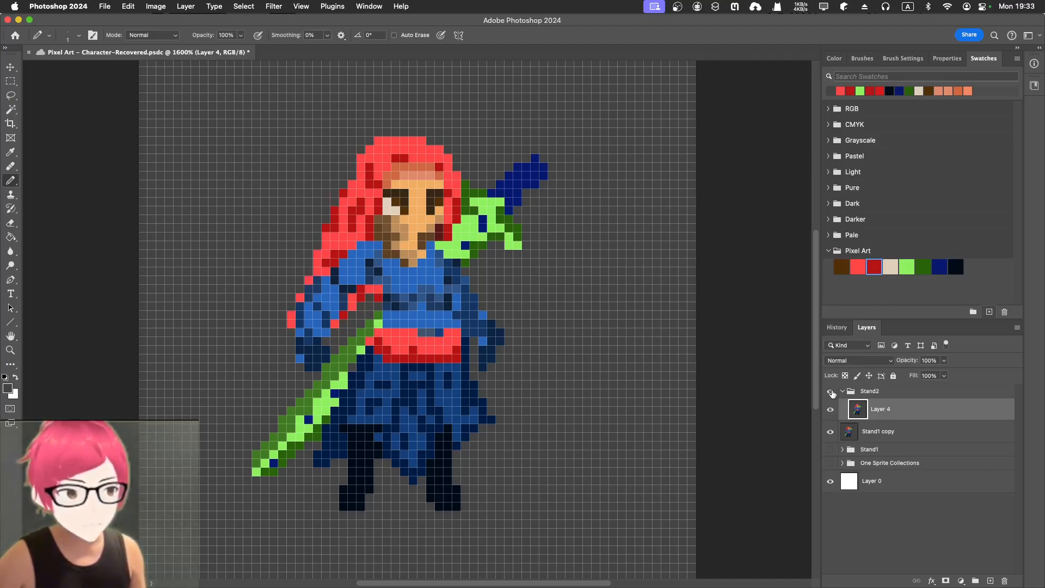
pyautogui.click(830, 392)
pyautogui.click(830, 392)
pyautogui.click(831, 392)
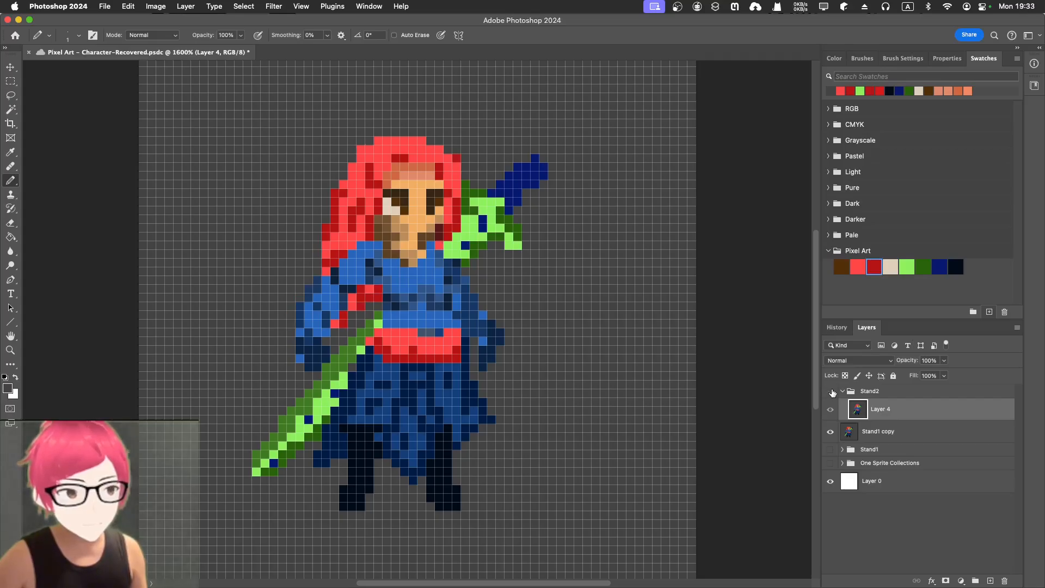
pyautogui.click(831, 392)
pyautogui.click(832, 392)
pyautogui.click(832, 392)
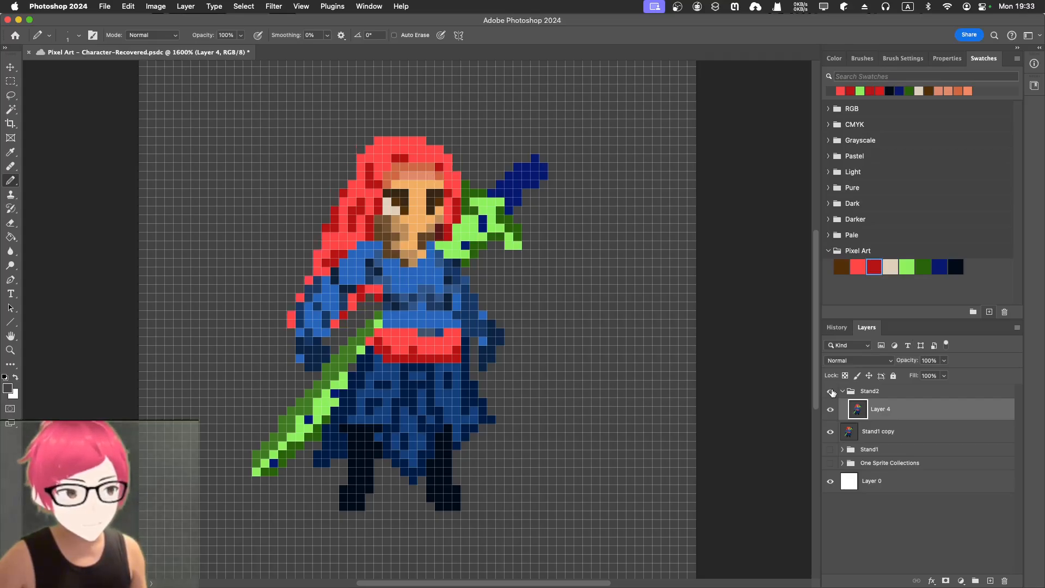
pyautogui.click(831, 392)
pyautogui.click(832, 392)
pyautogui.click(832, 392)
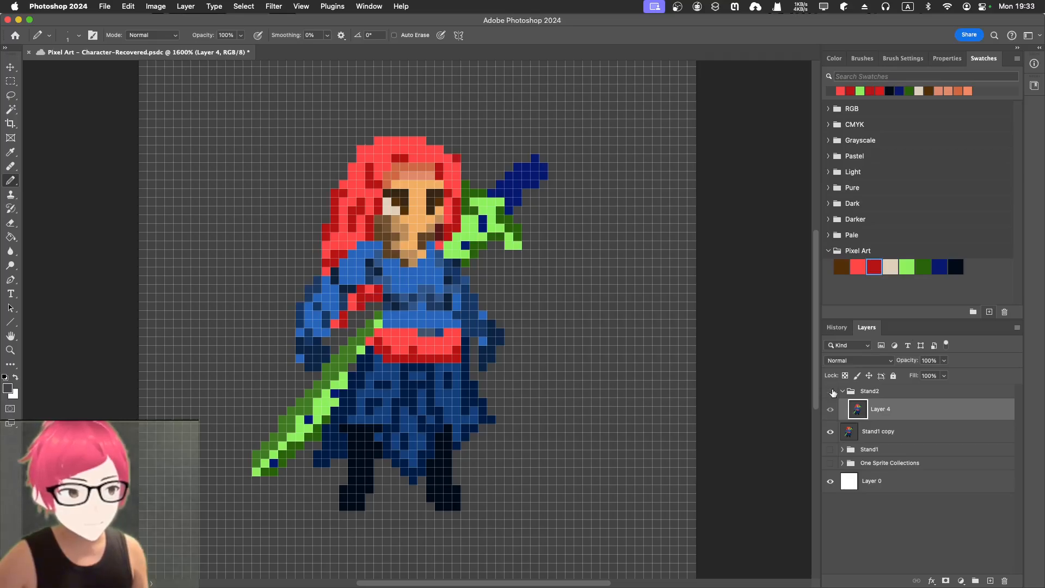
pyautogui.click(832, 392)
pyautogui.click(832, 392)
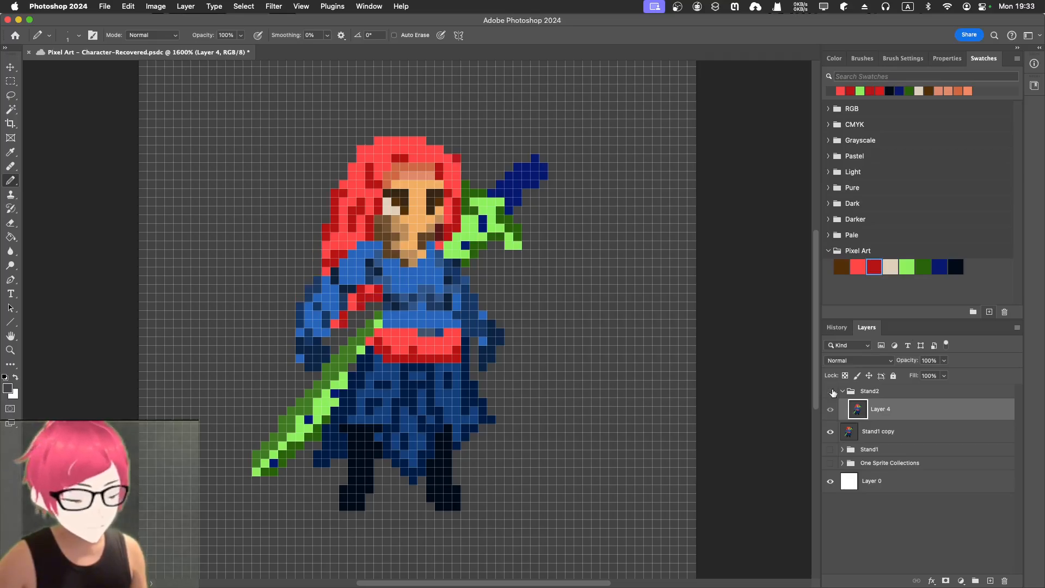
pyautogui.click(832, 392)
# - Sample dark red from the hair and paint shading pixels at the crown and along the upper back edge on Layer 4
pyautogui.press('i')
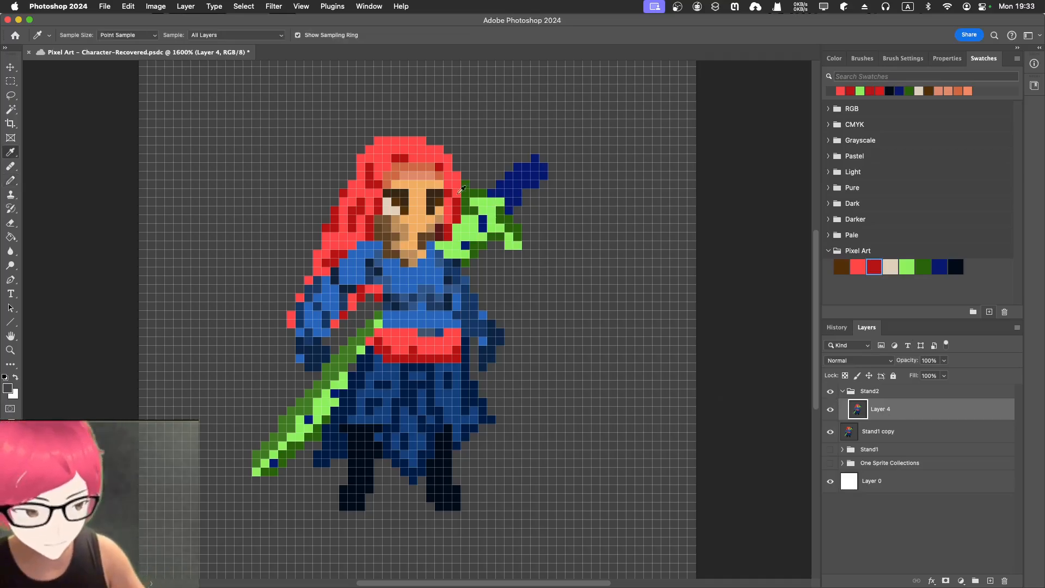
pyautogui.click(416, 158)
pyautogui.press('b')
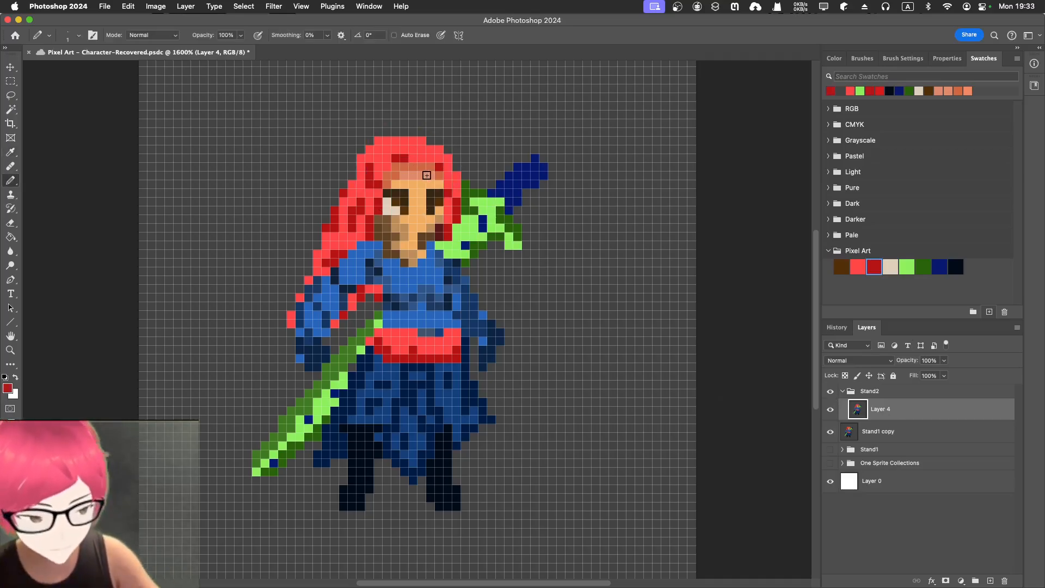
pyautogui.click(397, 140)
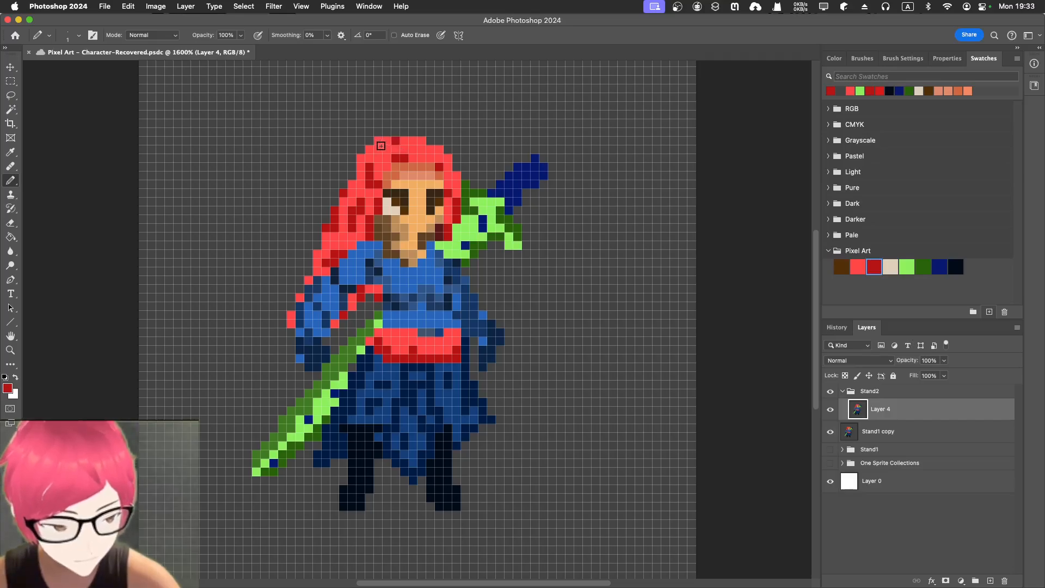
pyautogui.click(353, 166)
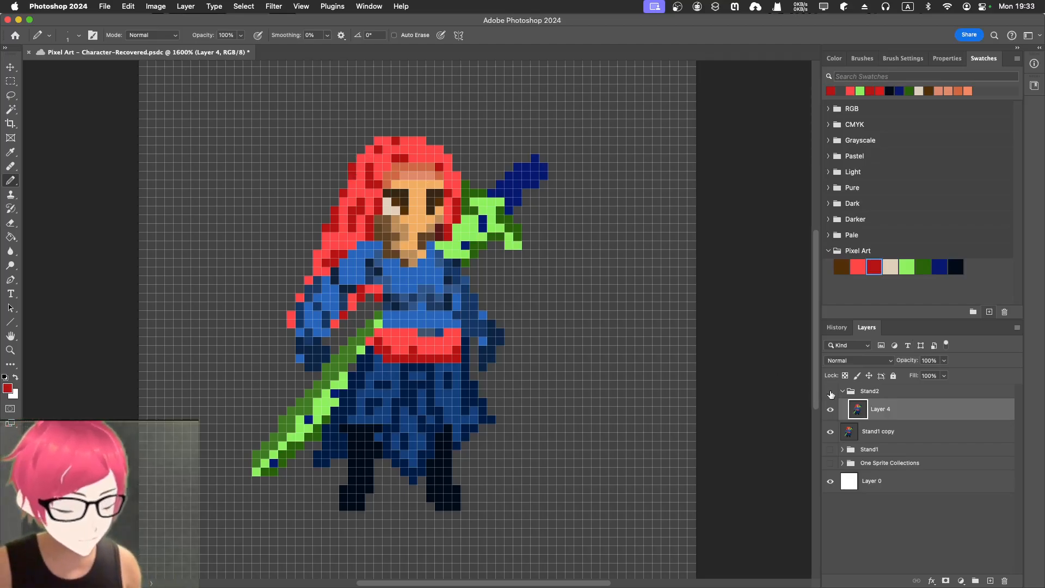
# - Toggle the Stand2 group to check the dark red hair shading against Stand1 copy, leaving the group shown
pyautogui.click(831, 392)
pyautogui.click(831, 392)
pyautogui.click(831, 393)
pyautogui.click(831, 392)
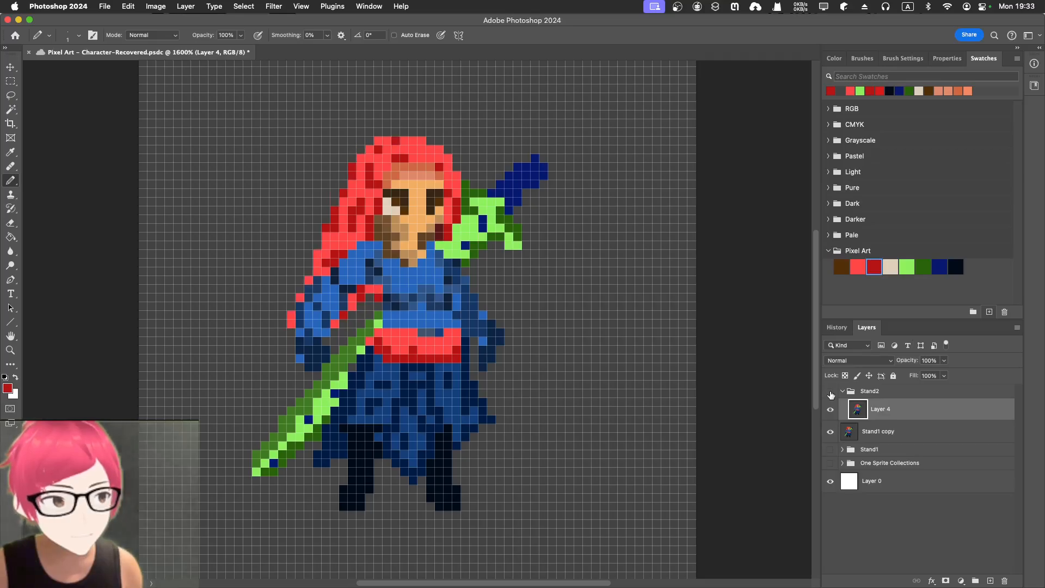
pyautogui.click(831, 392)
pyautogui.click(831, 392)
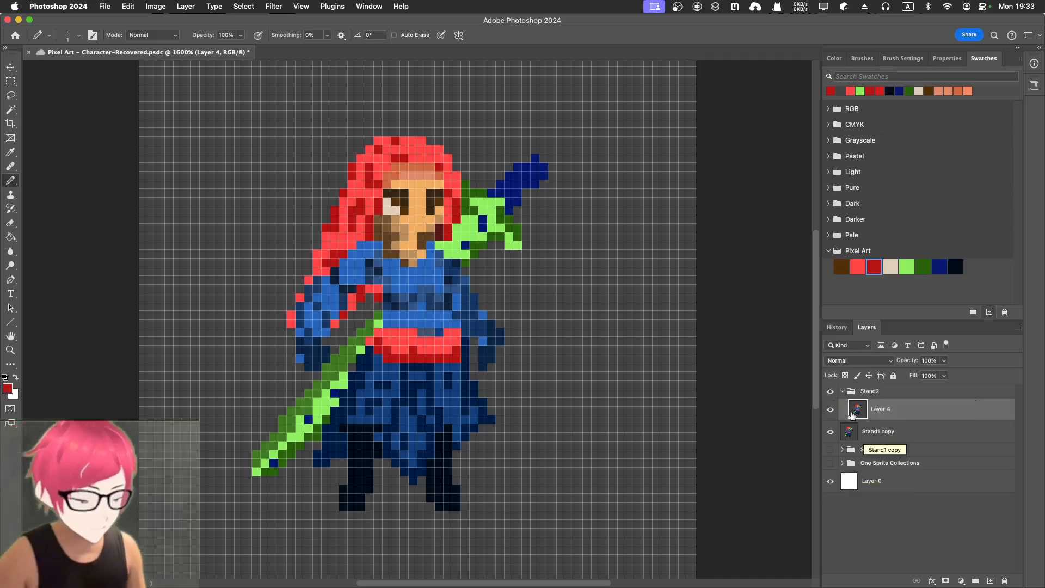
# - Collapse the Stand2 group, hide the Stand1 copy layer and add an empty layer above it
pyautogui.click(841, 392)
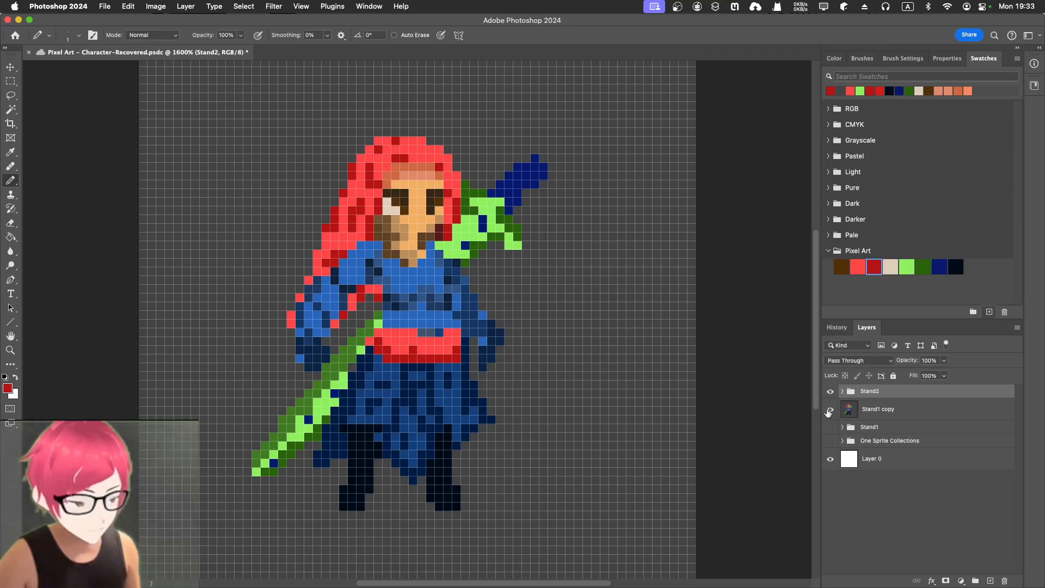
pyautogui.click(830, 412)
pyautogui.click(869, 412)
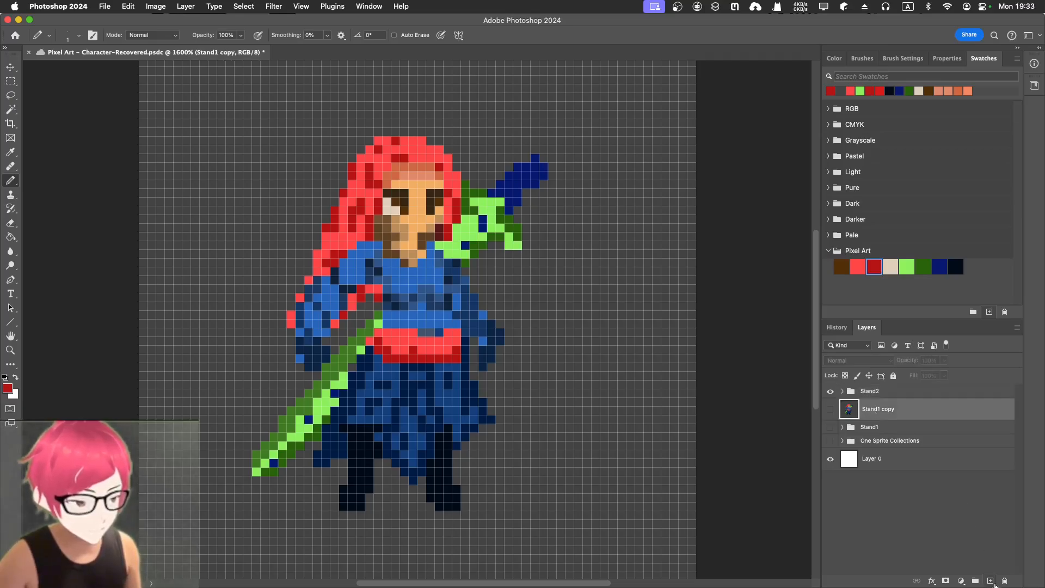
pyautogui.click(990, 581)
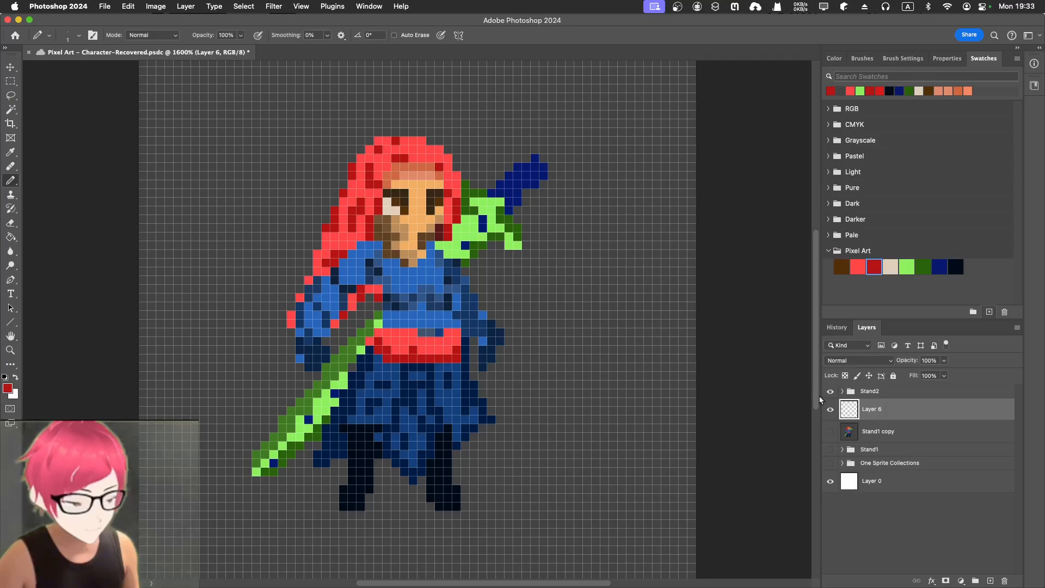
# - Duplicate the Stand2 group as Stand2 copy and merge the duplicate into a single layer
pyautogui.rightClick(857, 395)
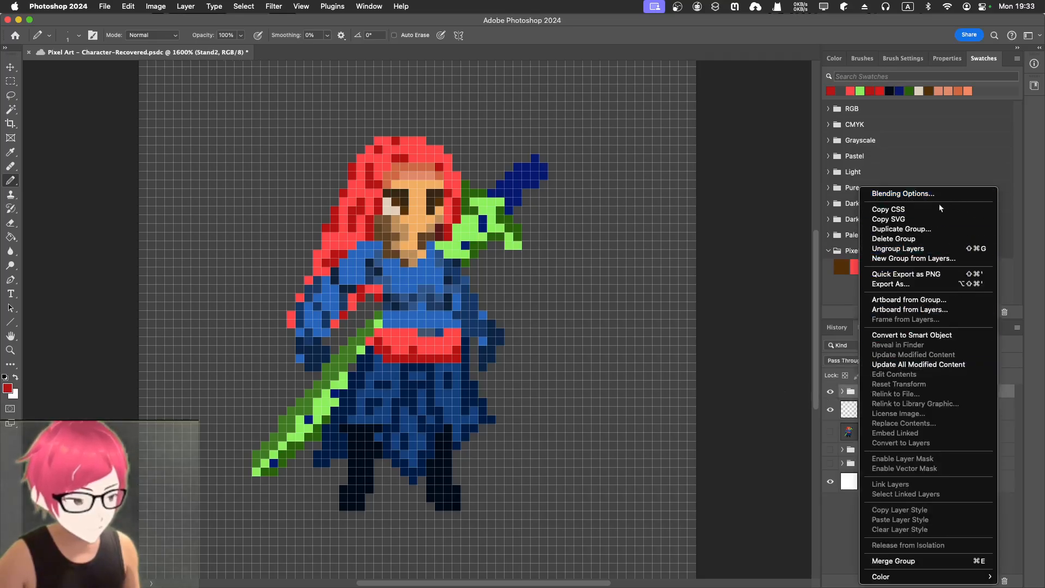
pyautogui.click(933, 230)
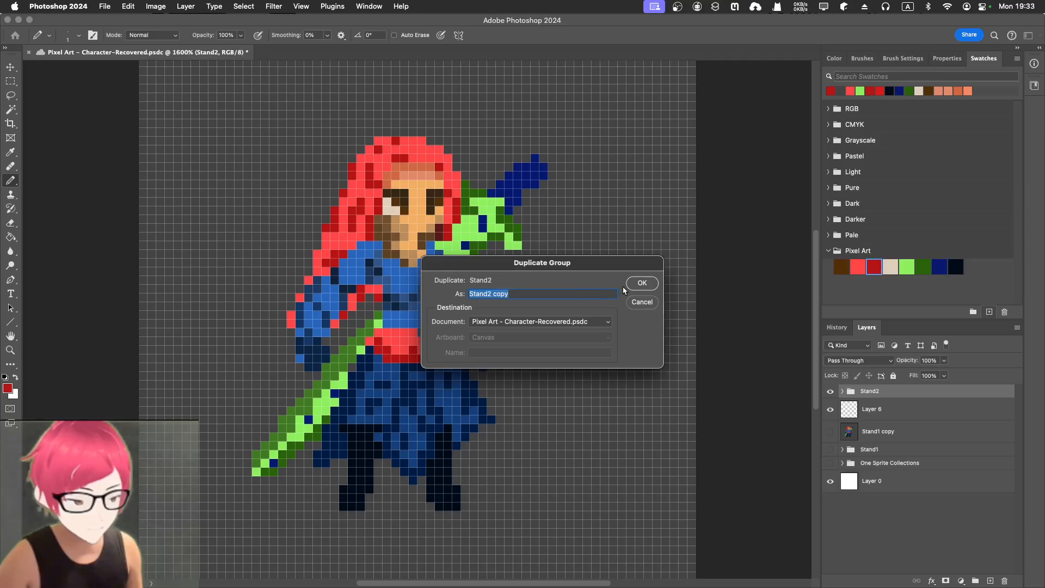
pyautogui.click(637, 284)
pyautogui.doubleClick(887, 390)
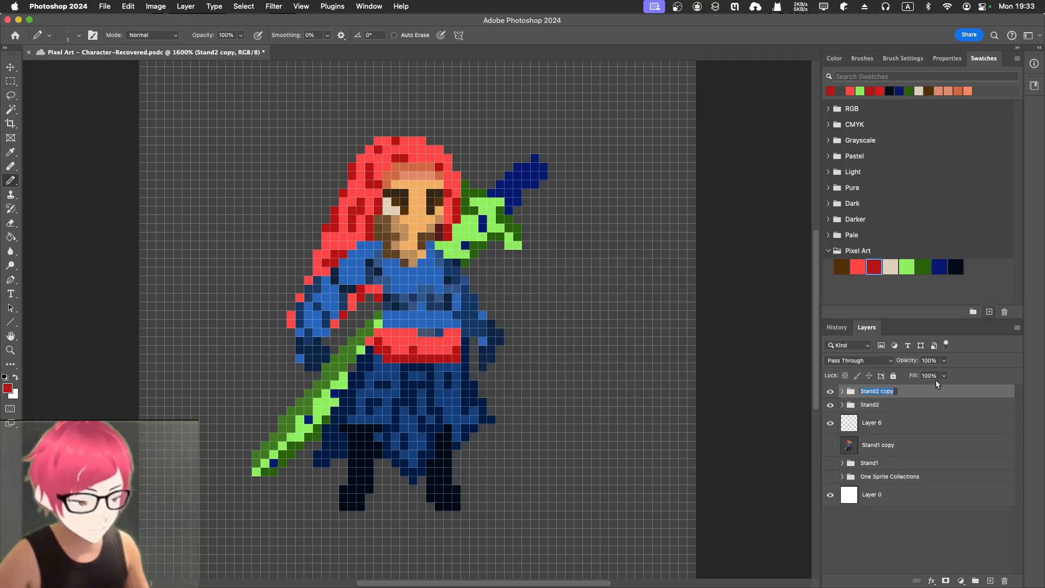
pyautogui.press('Right')
pyautogui.press('Return')
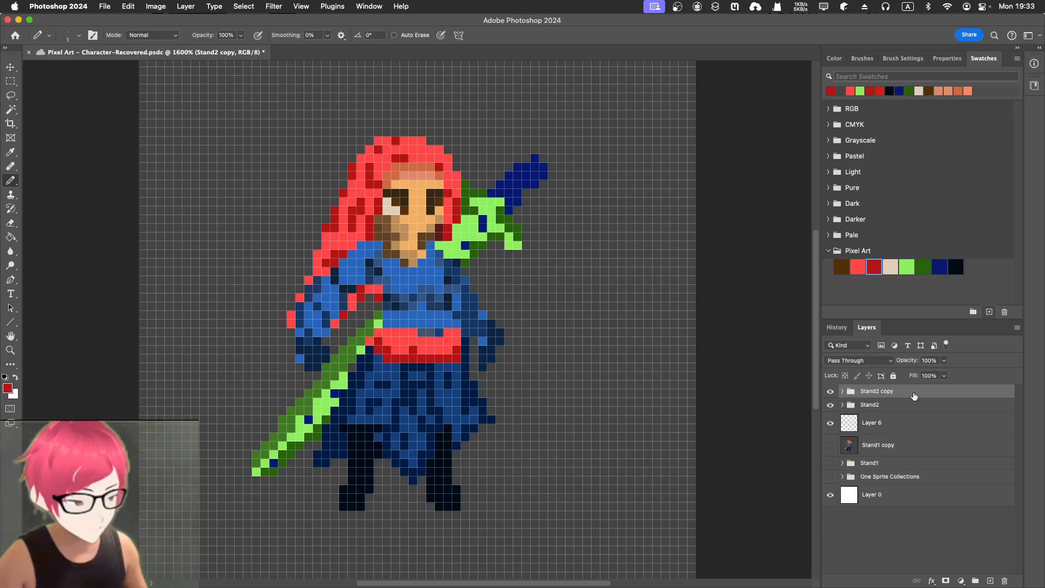
pyautogui.rightClick(913, 393)
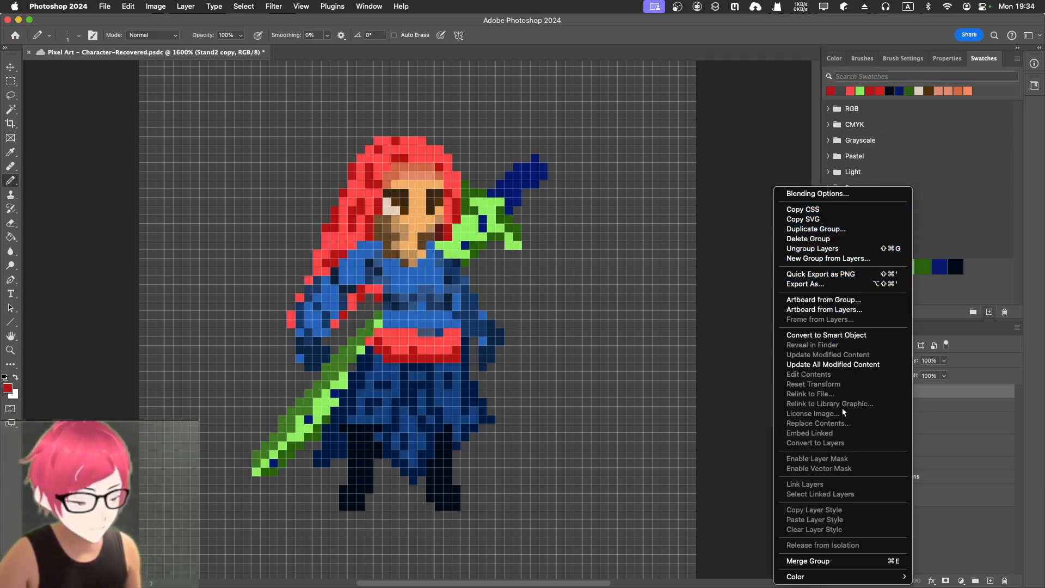
pyautogui.click(839, 559)
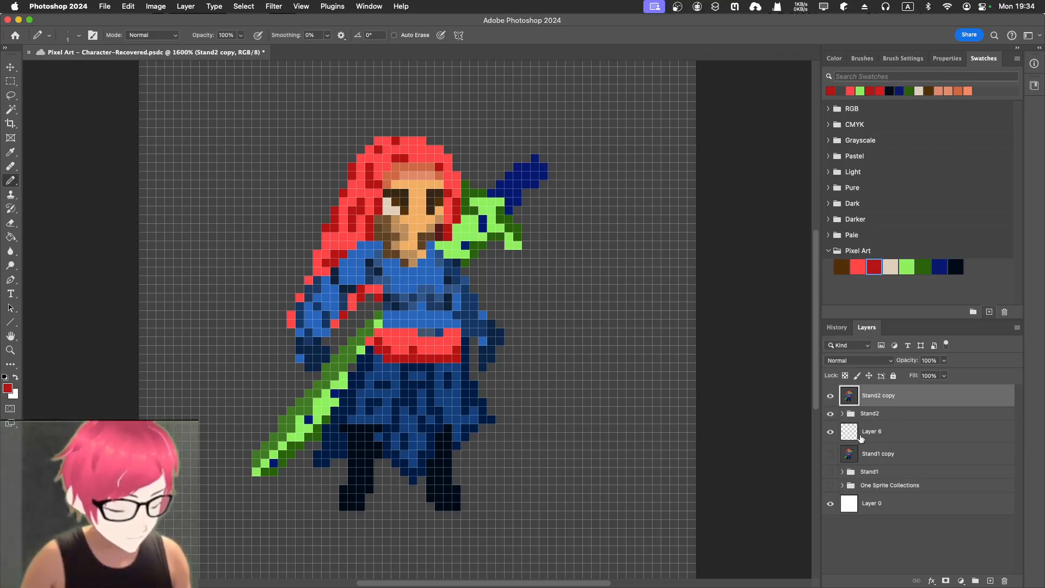
# - Delete the empty Layer 6 between the Stand2 group and Stand1 copy
pyautogui.moveTo(874, 433); pyautogui.dragTo(887, 462)
pyautogui.click(1005, 581)
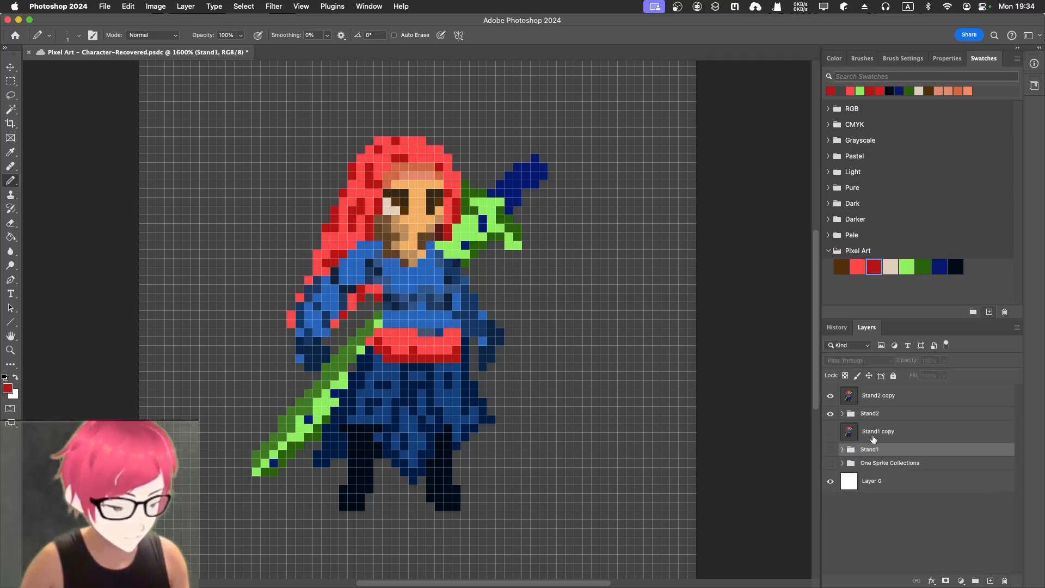
# - Show Stand1 and toggle Stand2 and Stand2 copy to compare the two frames, then hide Stand1 again
pyautogui.click(830, 451)
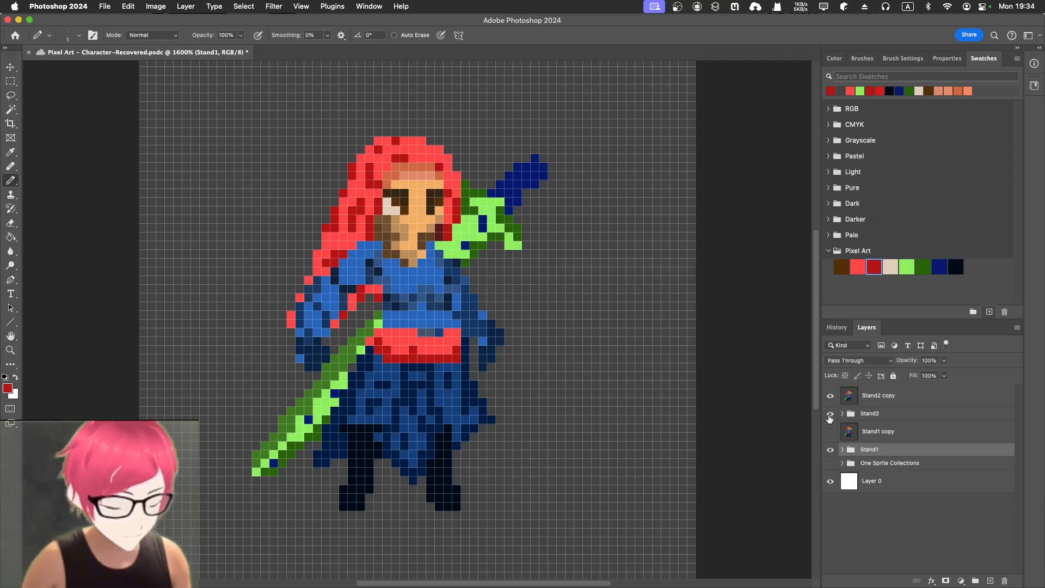
pyautogui.click(831, 401)
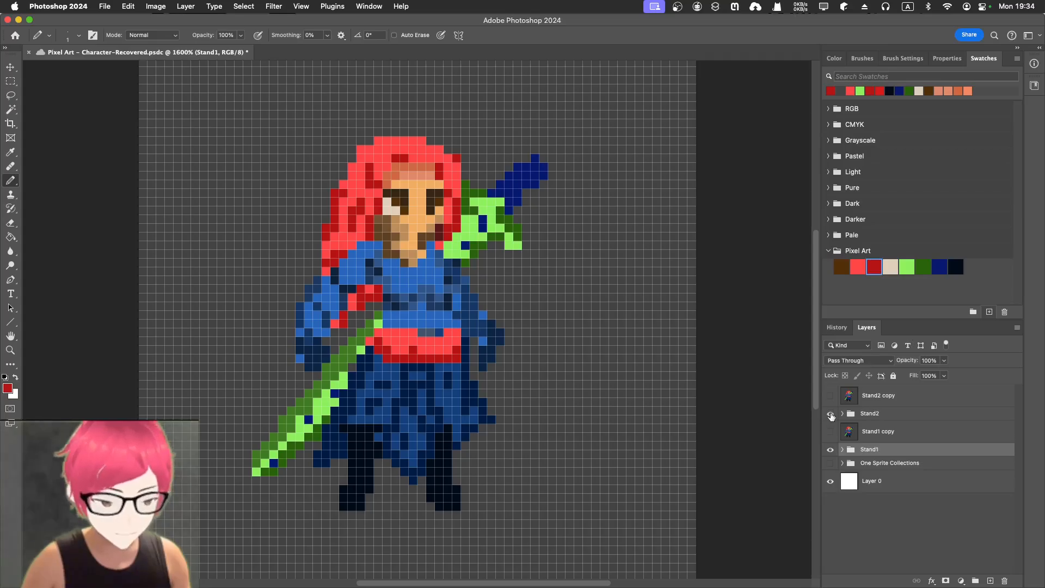
pyautogui.click(831, 415)
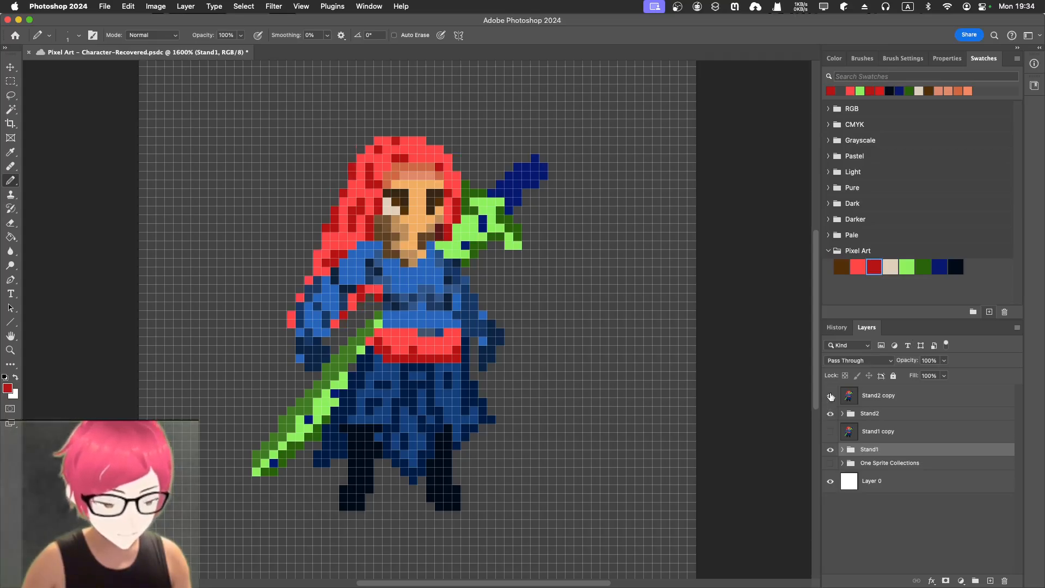
pyautogui.click(831, 449)
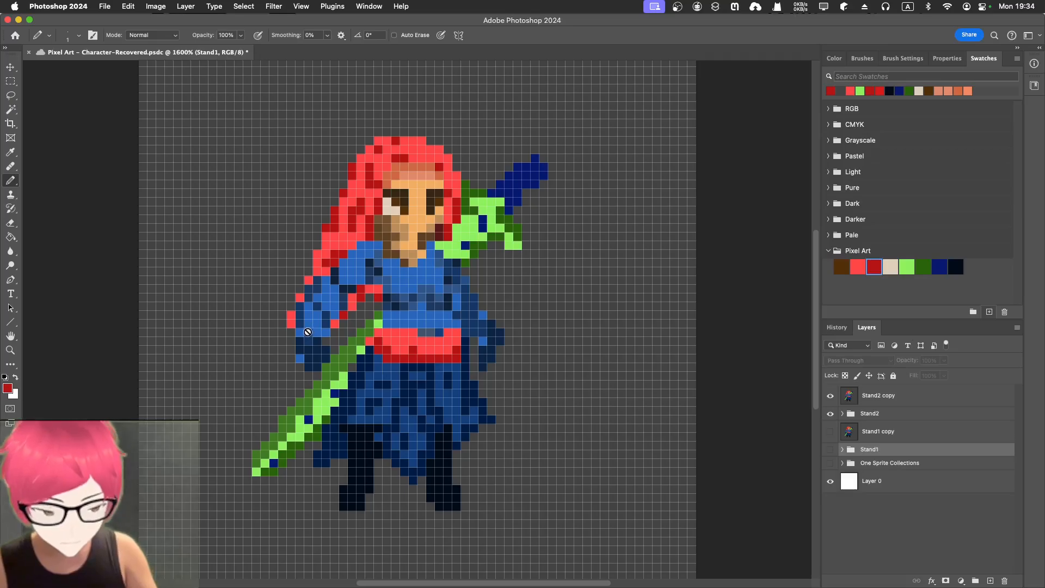
# - Add an empty layer above Stand2 copy and sample the dark grey background beside the loose hair strand for the Pencil
pyautogui.click(906, 397)
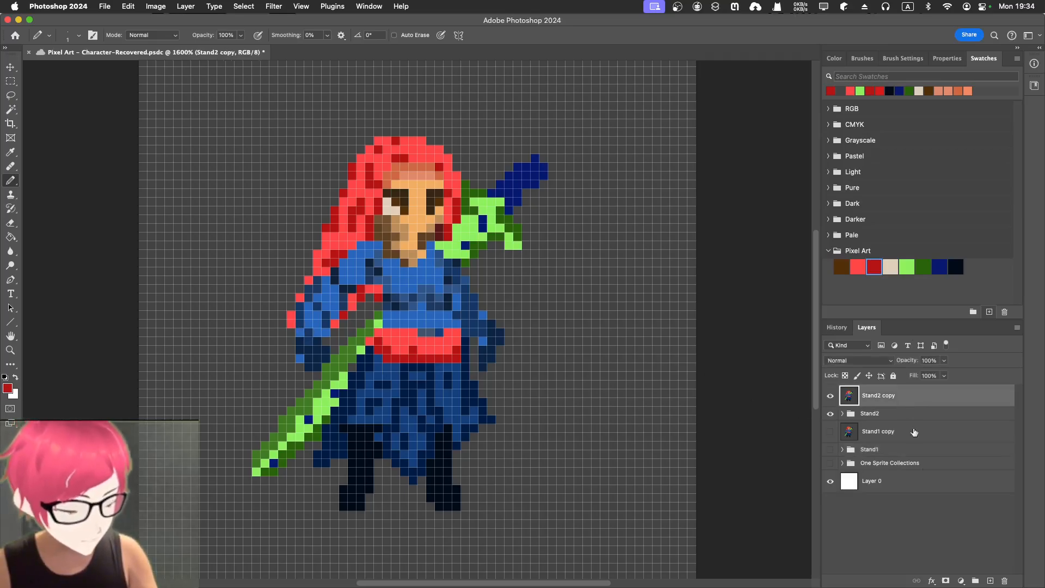
pyautogui.click(989, 580)
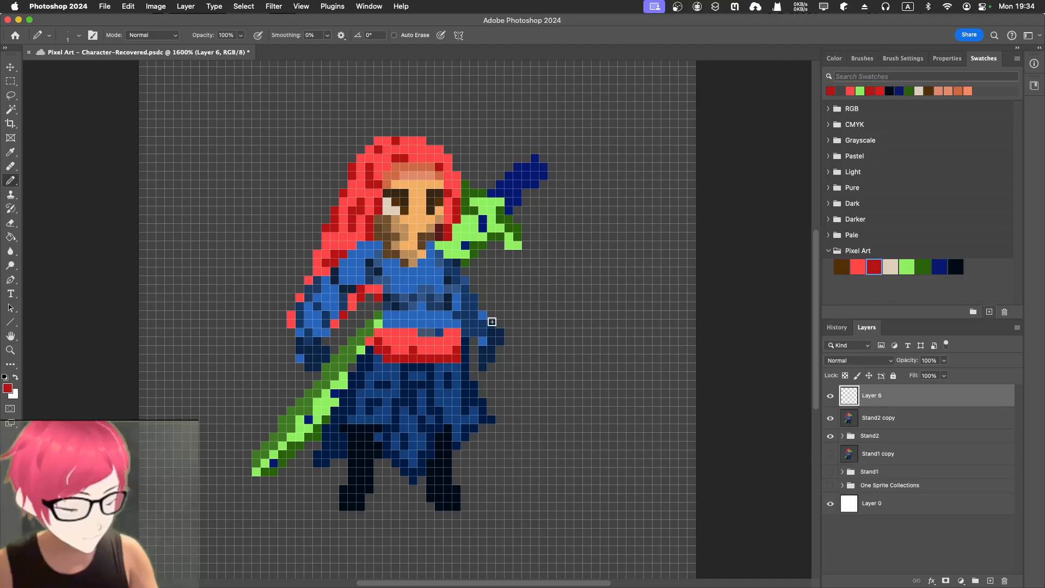
pyautogui.press('i')
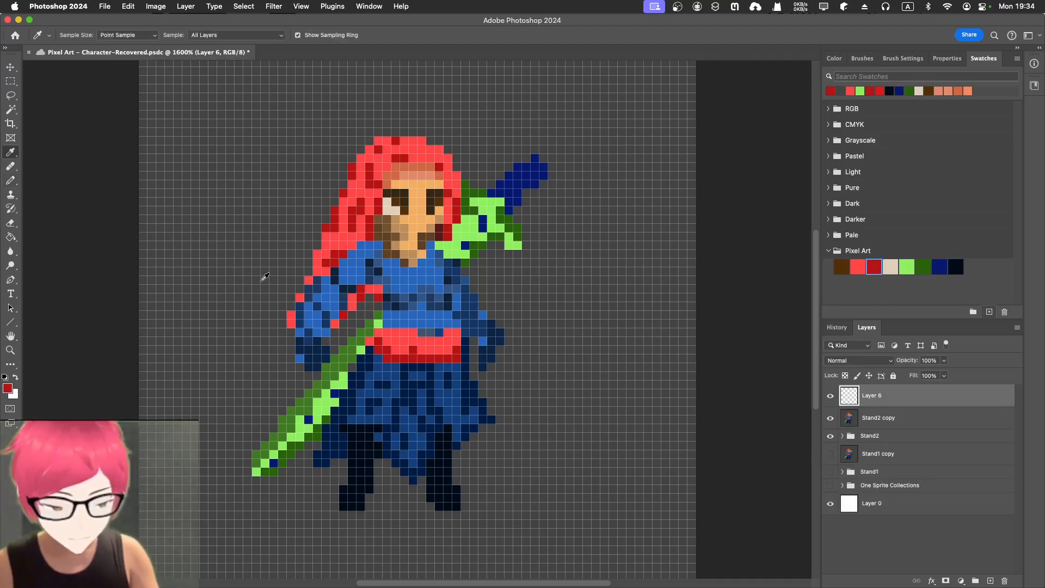
pyautogui.click(290, 303)
pyautogui.press('b')
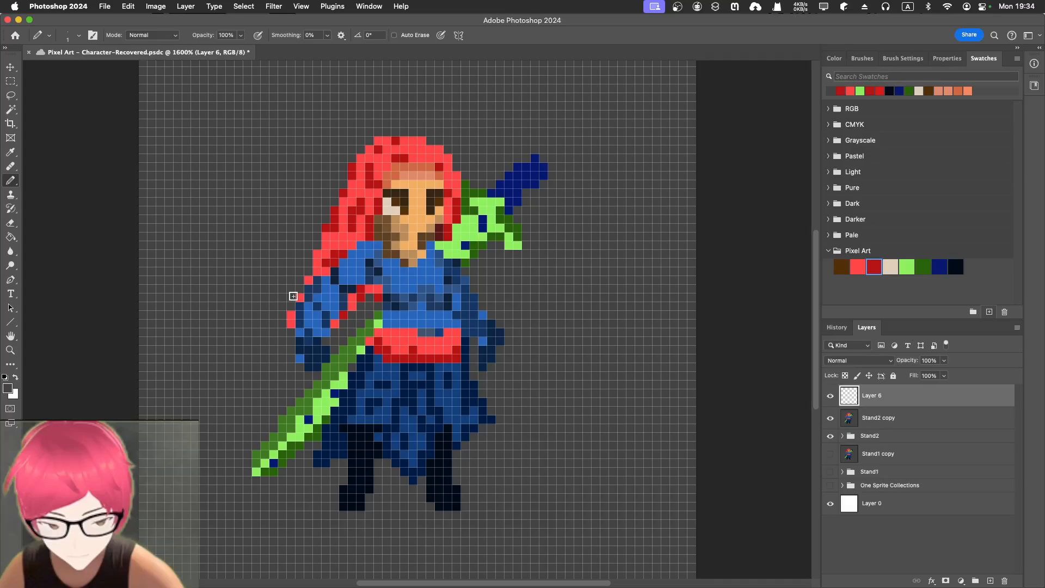
# - Extend the loose hair strand outward in sampled light red and cover its lower end with the sampled background grey
pyautogui.press('i')
pyautogui.click(298, 293)
pyautogui.press('b')
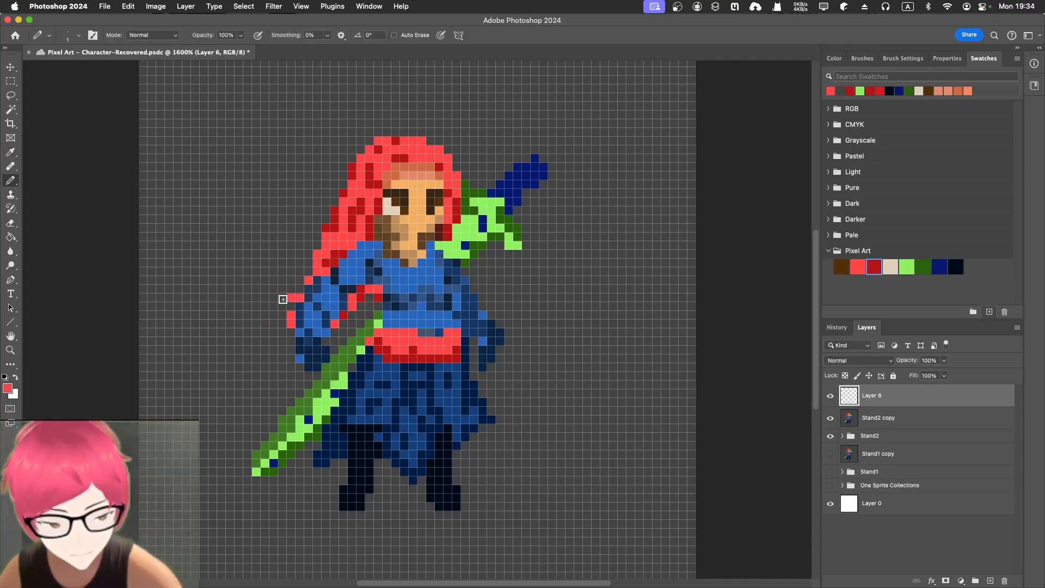
pyautogui.click(280, 305)
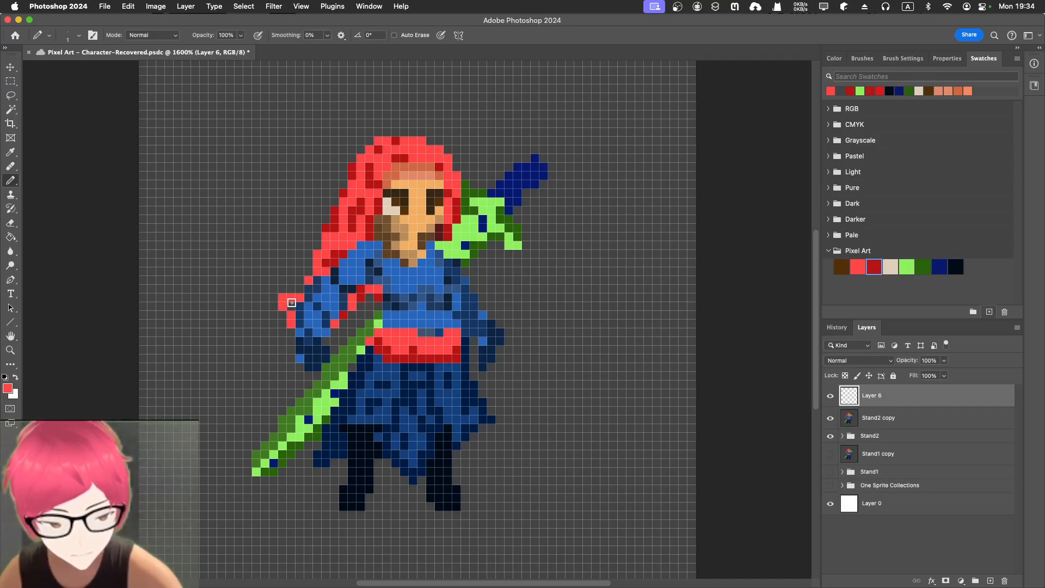
pyautogui.press('i')
pyautogui.click(280, 322)
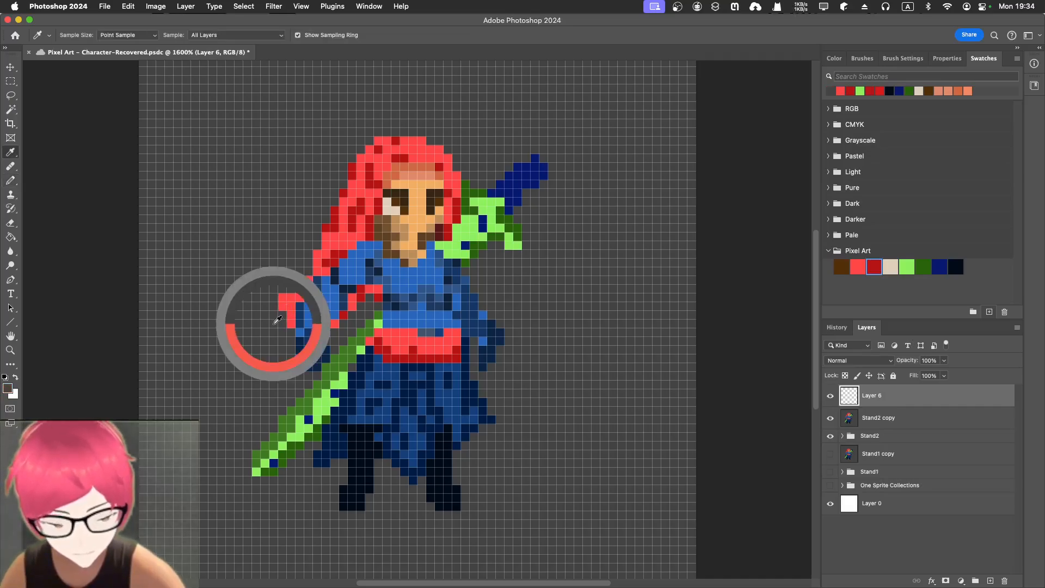
pyautogui.press('b')
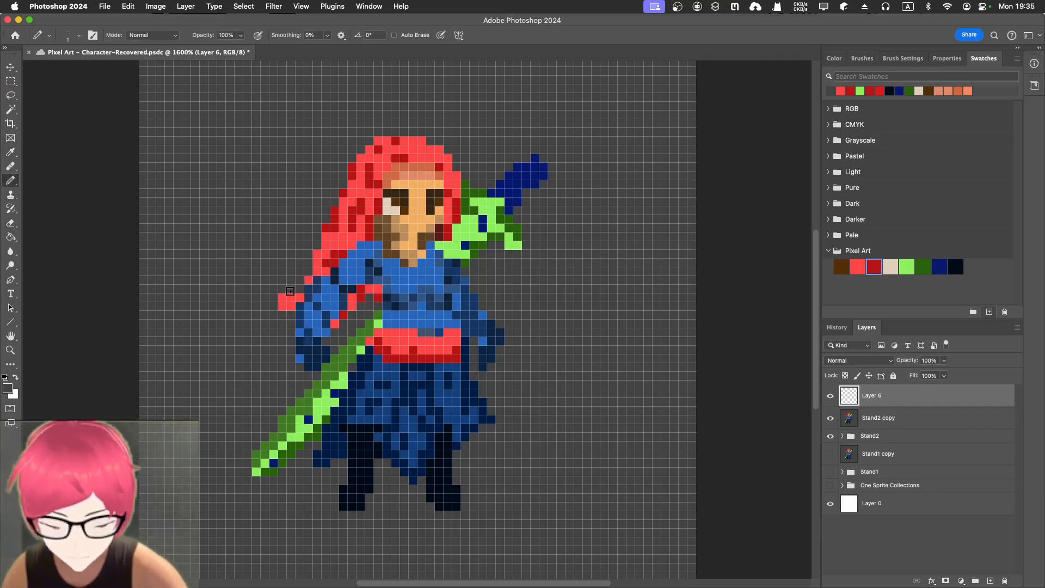
# - Sample the dark red from the hair and shade the underside and outer tip of the loose strand
pyautogui.press('i')
pyautogui.click(330, 262)
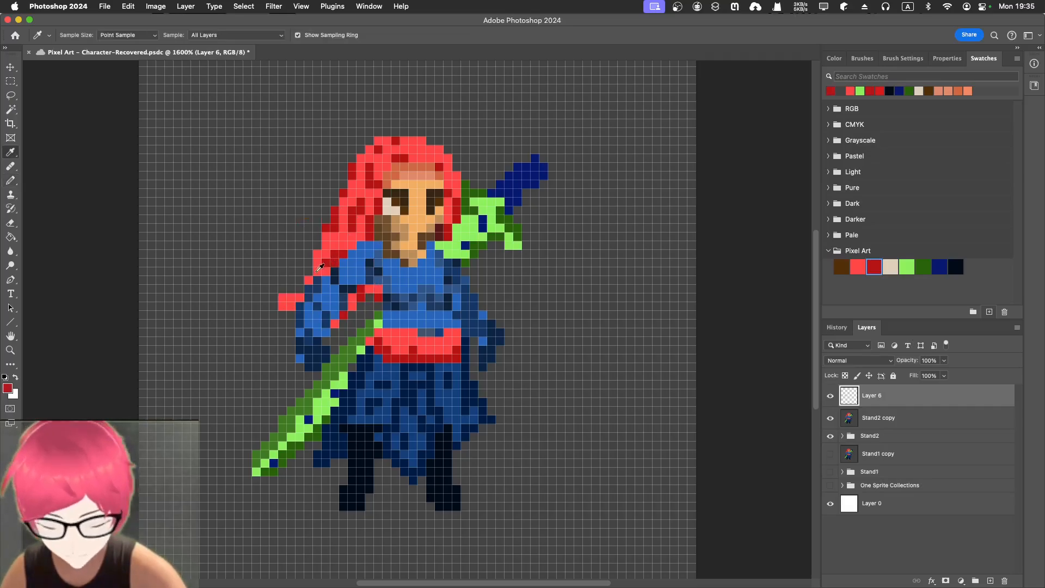
pyautogui.press('b')
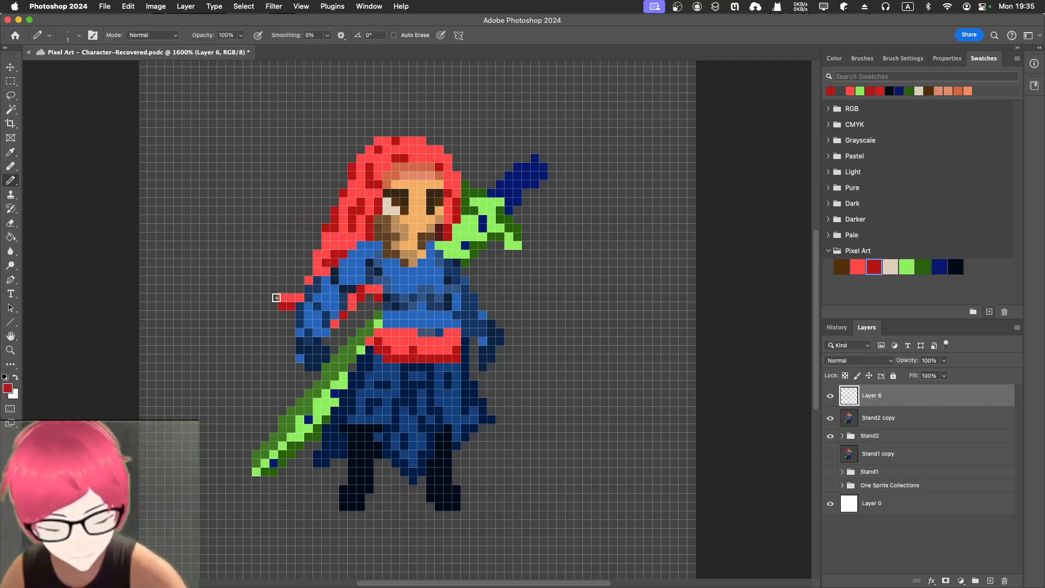
pyautogui.click(275, 298)
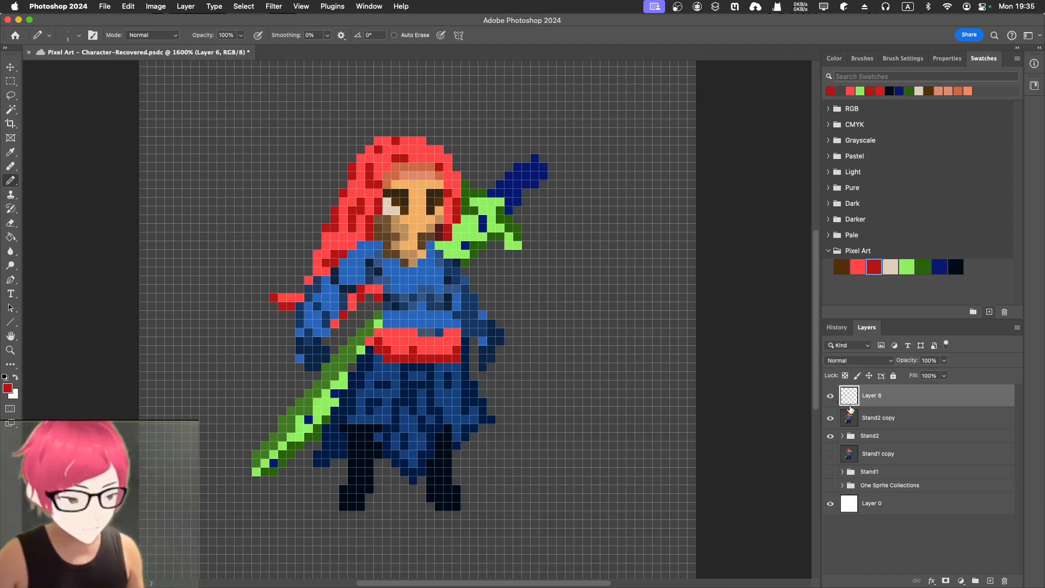
# - Merge Layer 6 with Stand2 copy into a single layer
pyautogui.keyDown('shift'); pyautogui.click(889, 420); pyautogui.keyUp('shift')
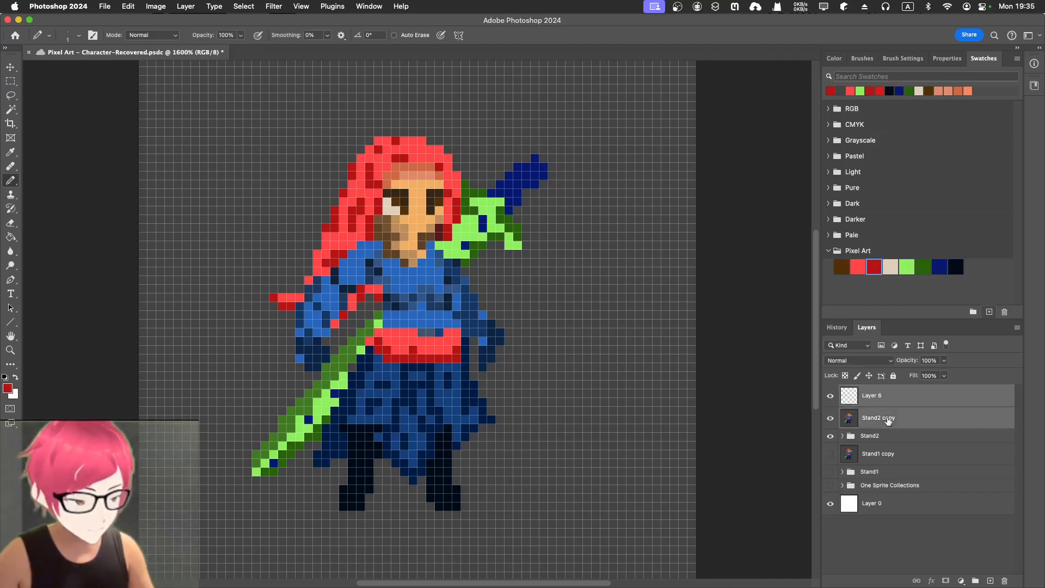
pyautogui.rightClick(889, 421)
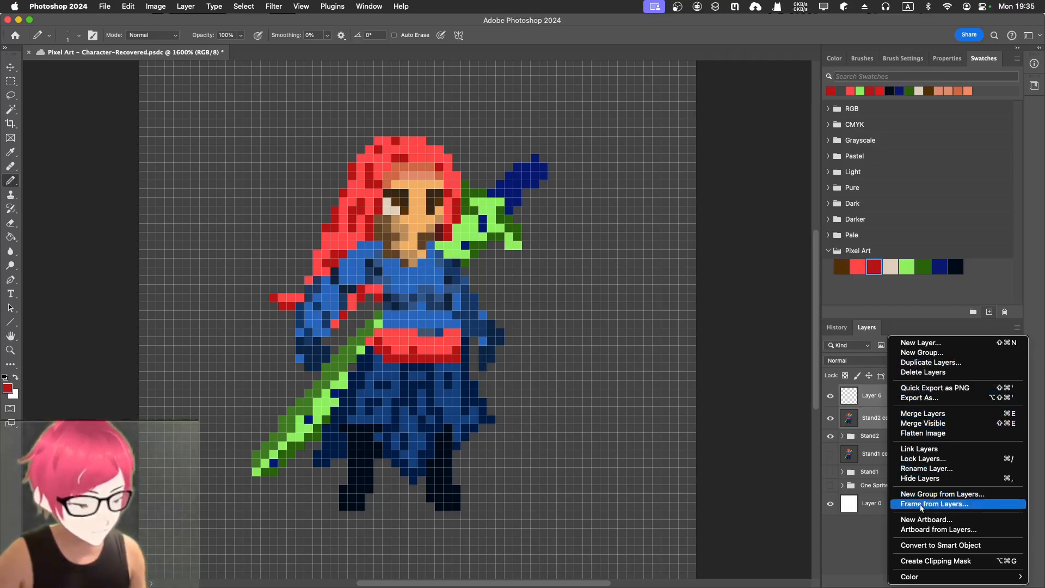
pyautogui.click(937, 417)
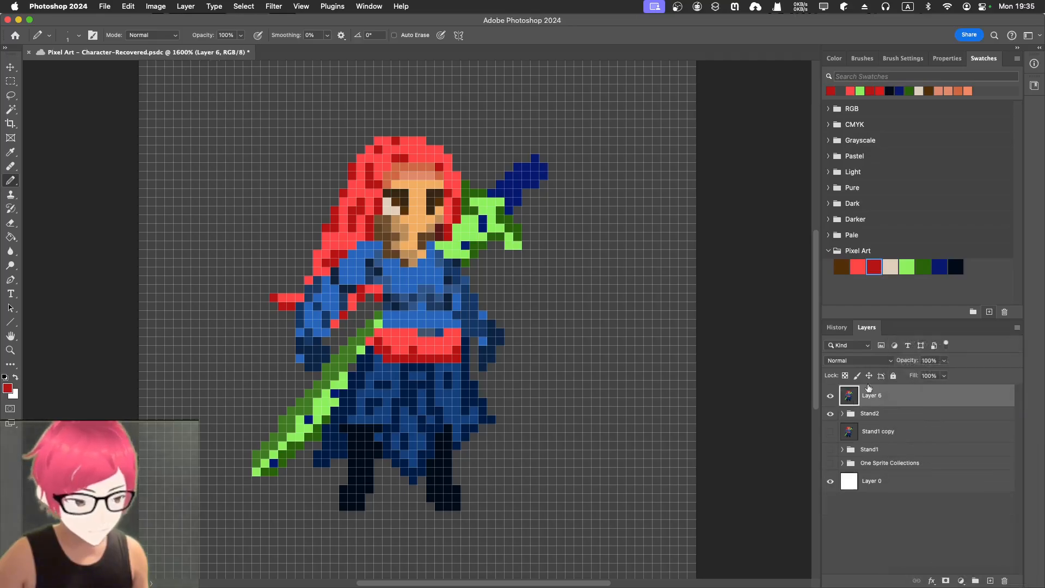
# - Toggle the merged Layer 6 off and on to compare its hair strand with the Stand2 frame
pyautogui.click(829, 398)
pyautogui.click(829, 398)
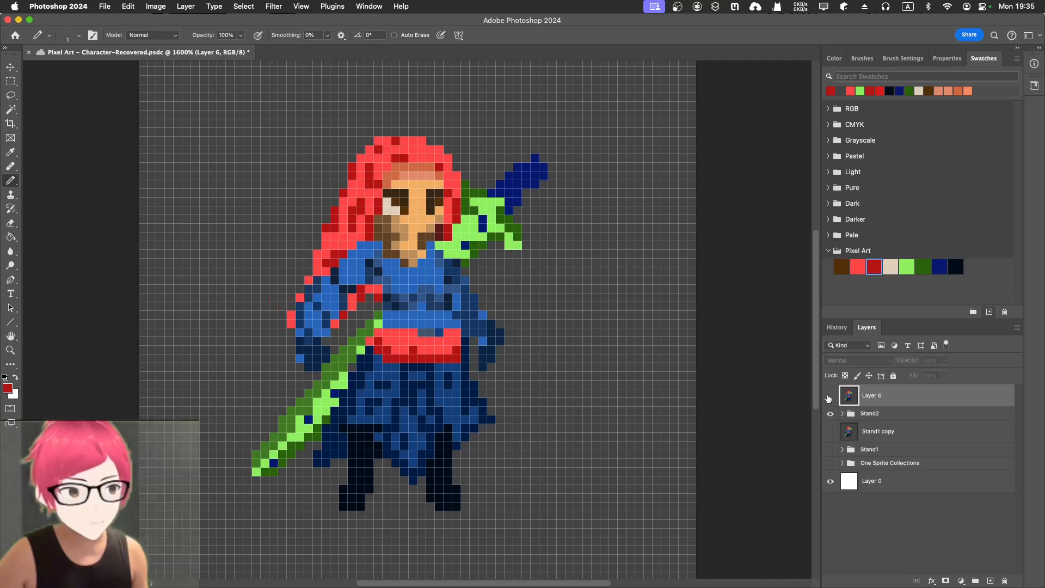
pyautogui.click(829, 398)
pyautogui.click(829, 398)
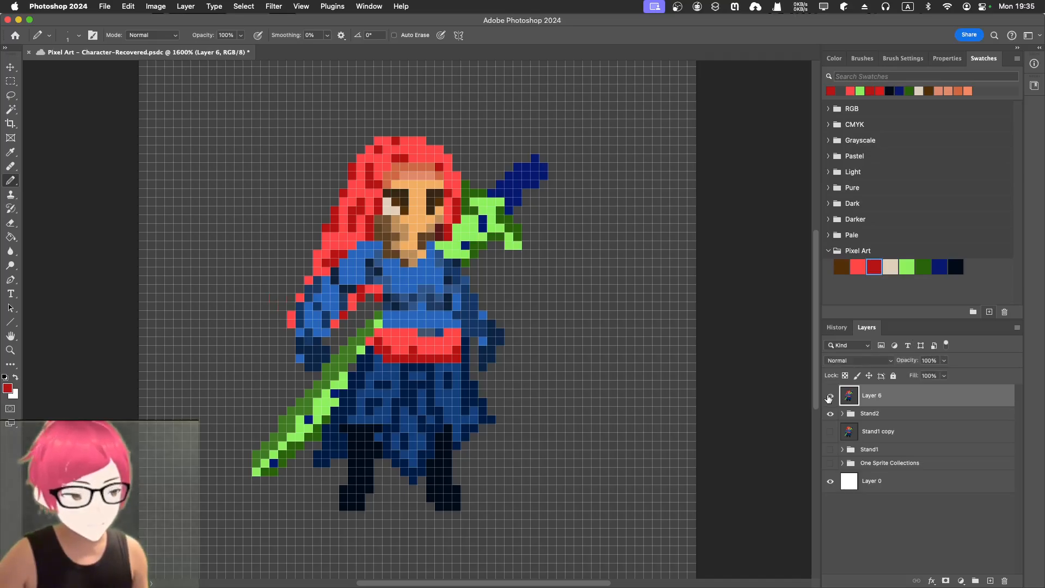
pyautogui.click(829, 398)
# - Show Stand1 and delete the redundant Stand1 copy layer above it
pyautogui.click(830, 431)
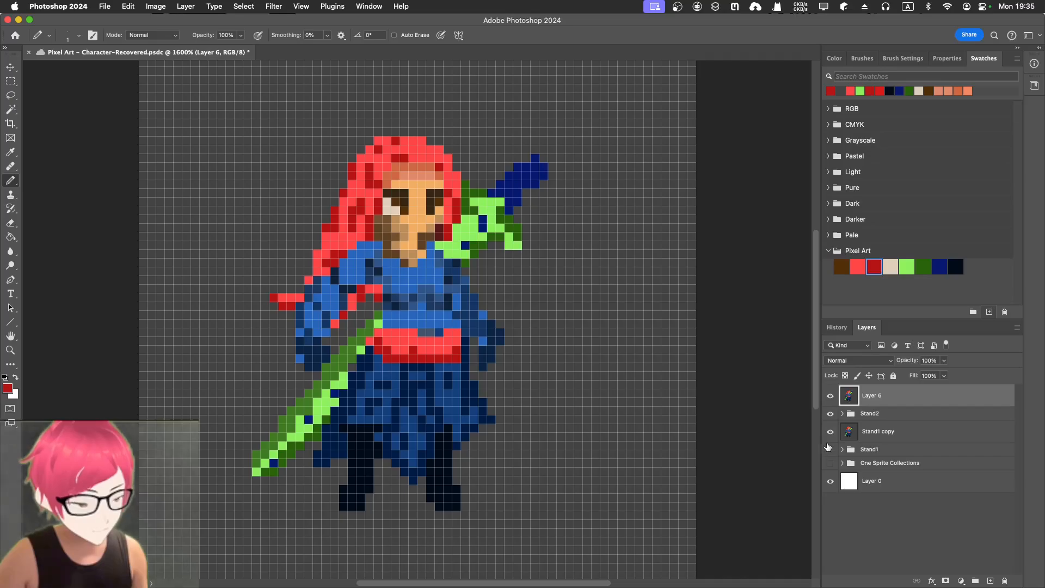
pyautogui.click(874, 434)
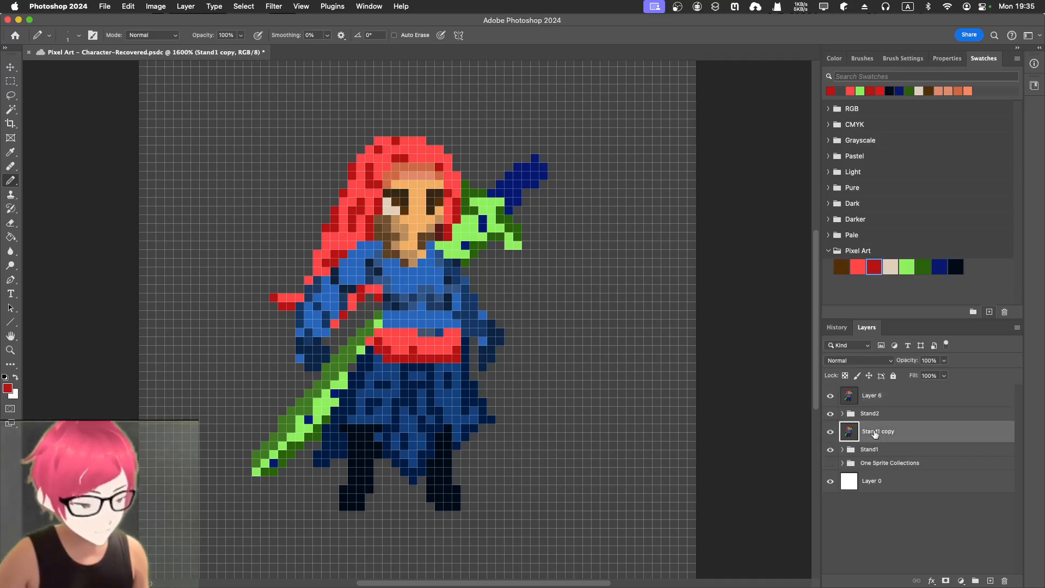
pyautogui.click(991, 581)
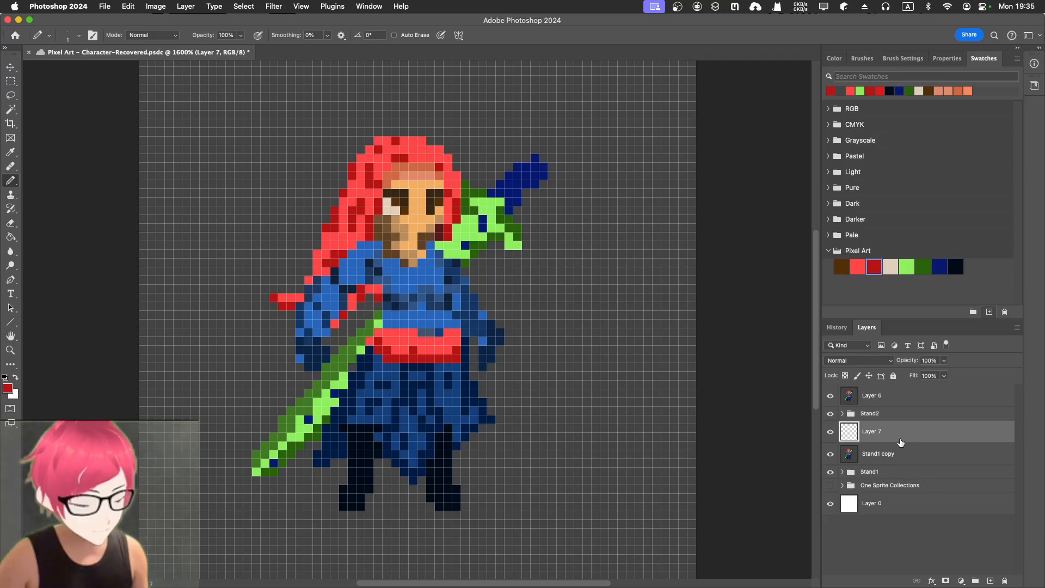
pyautogui.click(1005, 581)
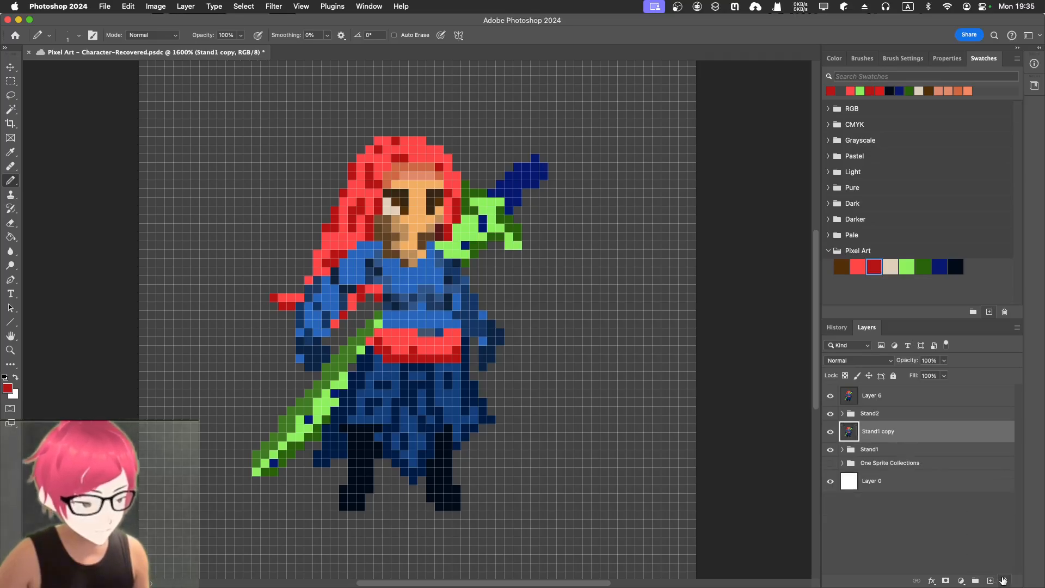
pyautogui.click(1005, 581)
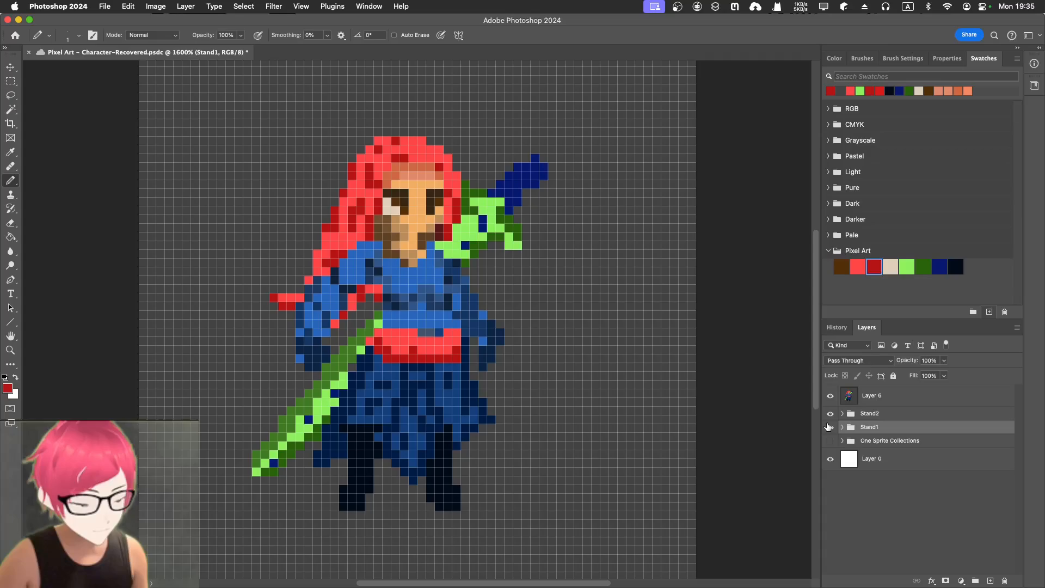
# - Toggle Layer 6 and Stand2 to compare all three frames, leaving both shown and Stand1 hidden
pyautogui.moveTo(832, 399); pyautogui.dragTo(829, 427)
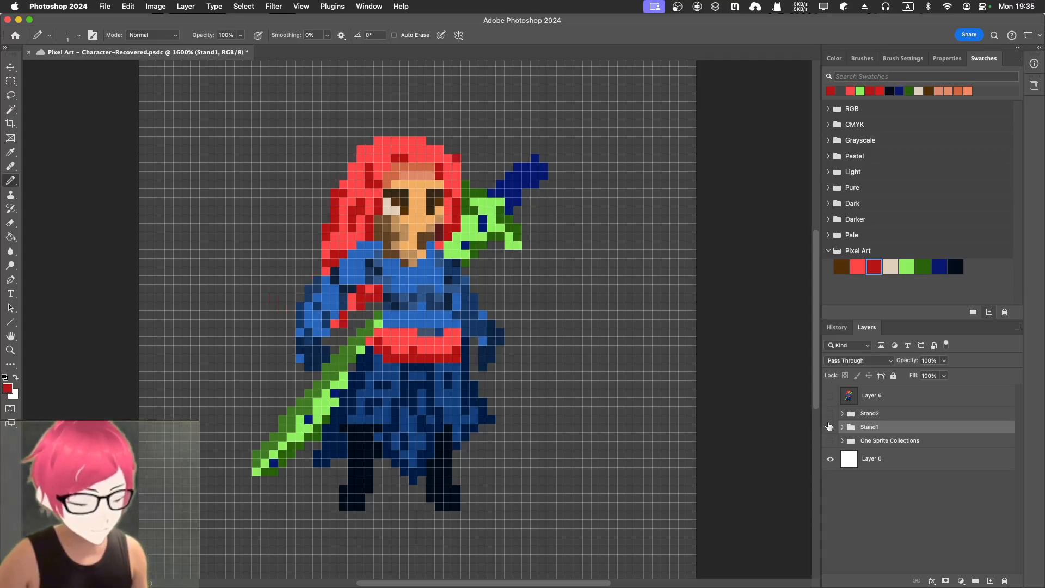
pyautogui.click(830, 415)
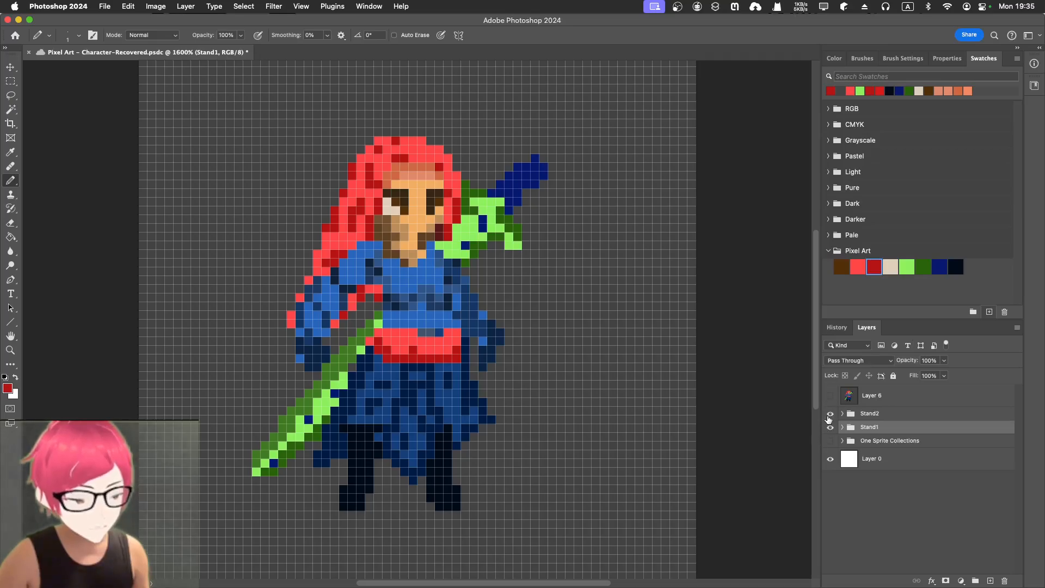
pyautogui.click(830, 428)
pyautogui.click(830, 397)
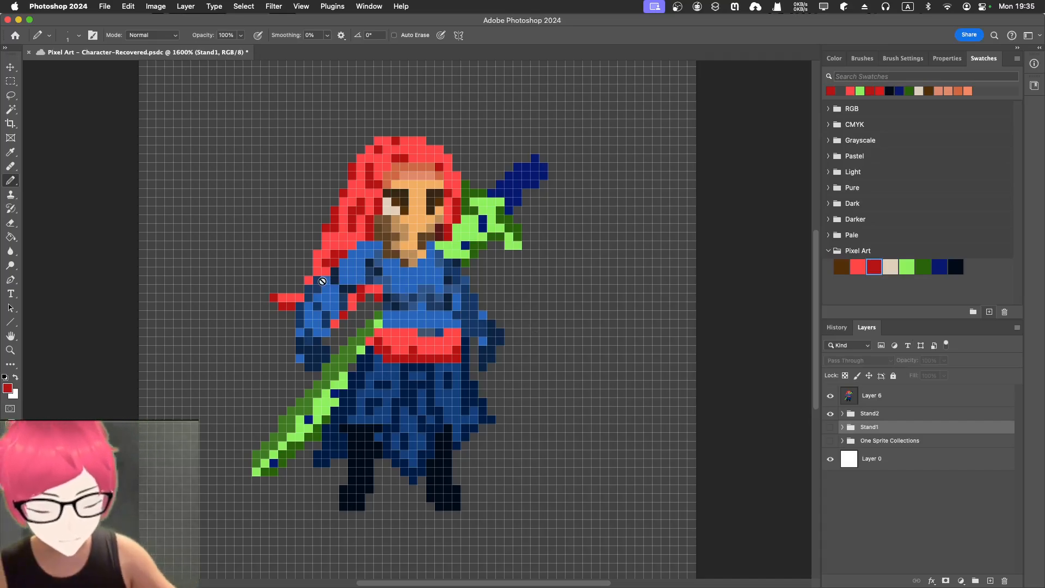
# - On Layer 6, fill the gap between the outer strand and the hair with sampled light red, and save the document
pyautogui.press('i')
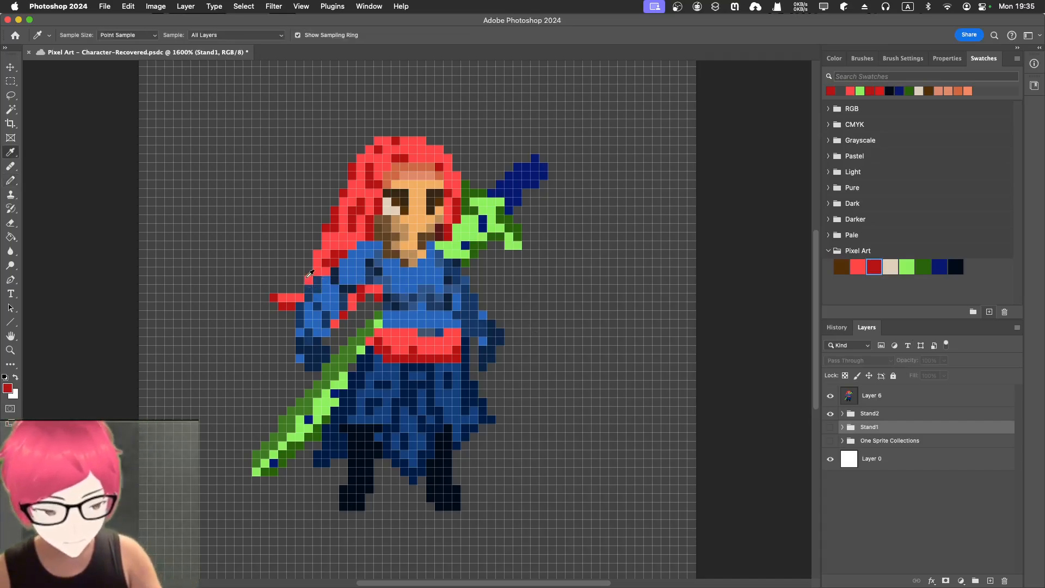
pyautogui.click(935, 399)
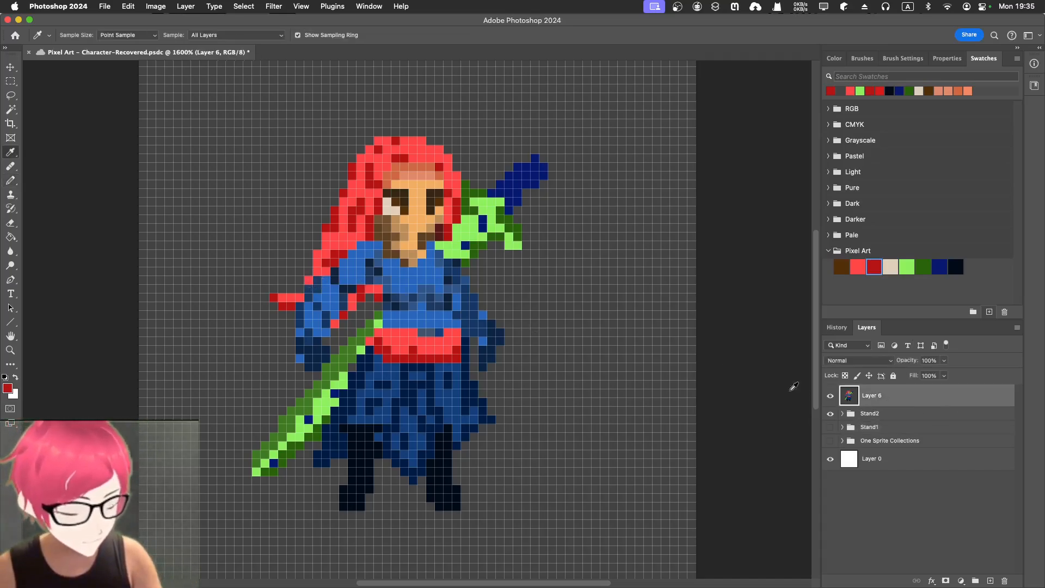
pyautogui.click(320, 261)
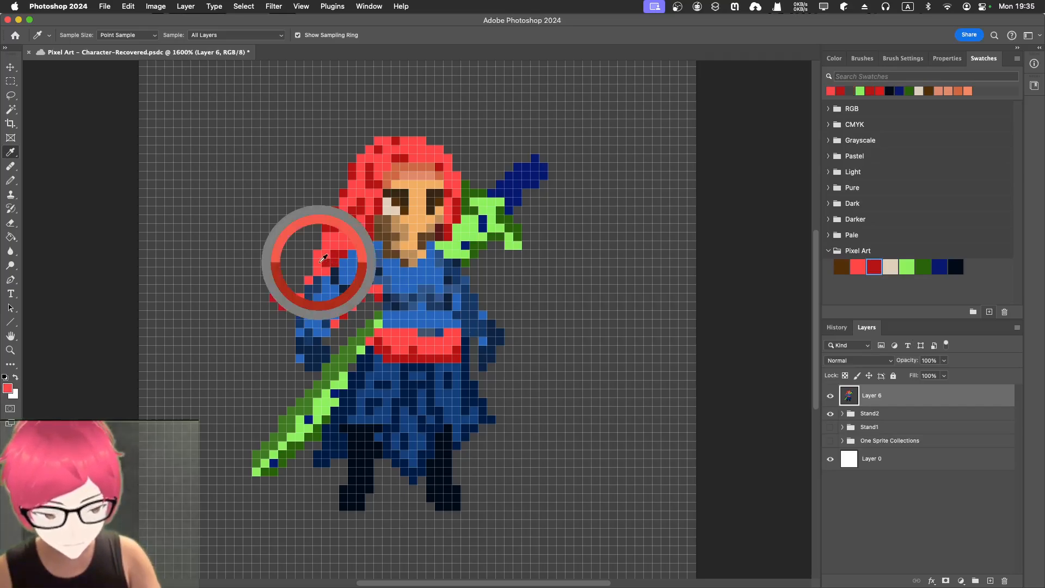
pyautogui.click(298, 289)
pyautogui.click(316, 272)
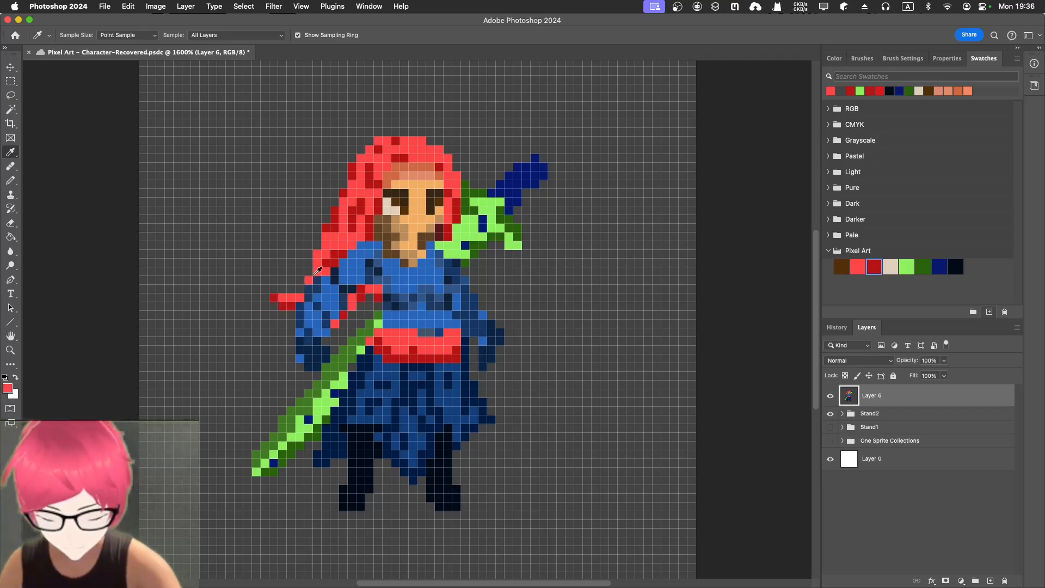
pyautogui.press('b')
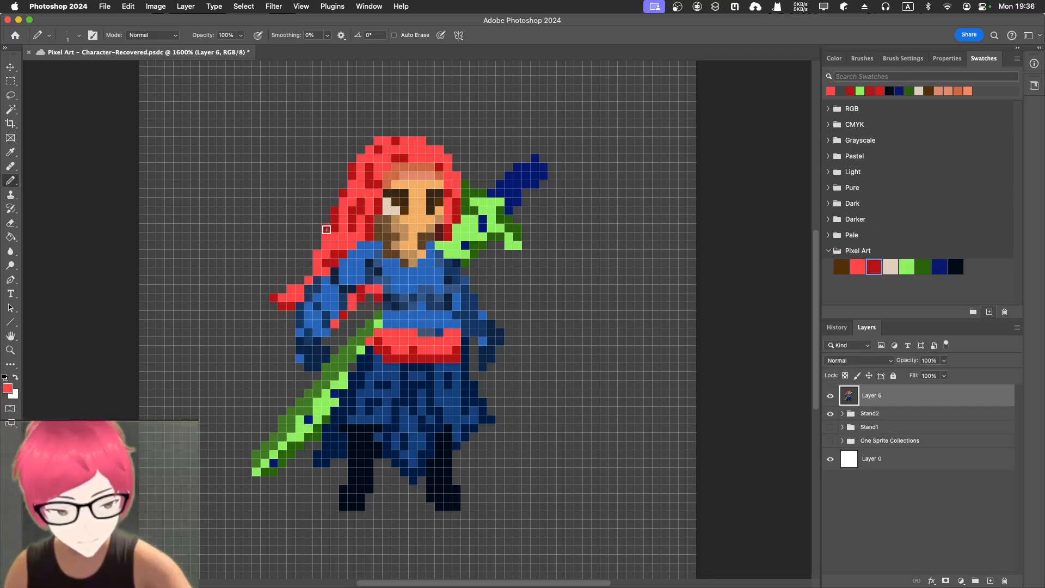
pyautogui.press('cmd+s')
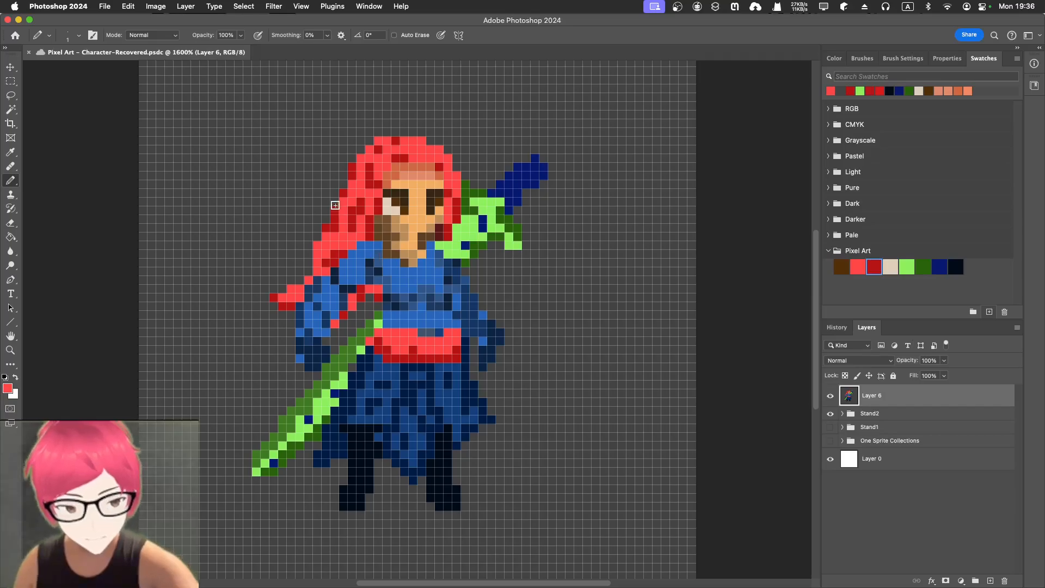
# - Retouch the hair pixels on the crown and repaint the hair end beside the jaw in sampled dark red
pyautogui.click(382, 139)
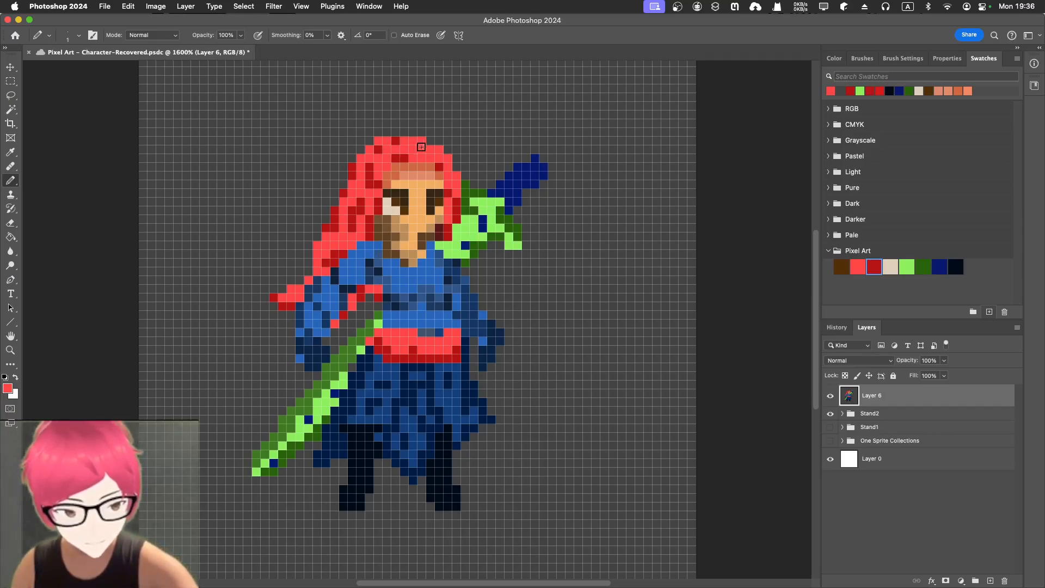
pyautogui.keyDown('alt'); pyautogui.click(379, 145); pyautogui.keyUp('alt')
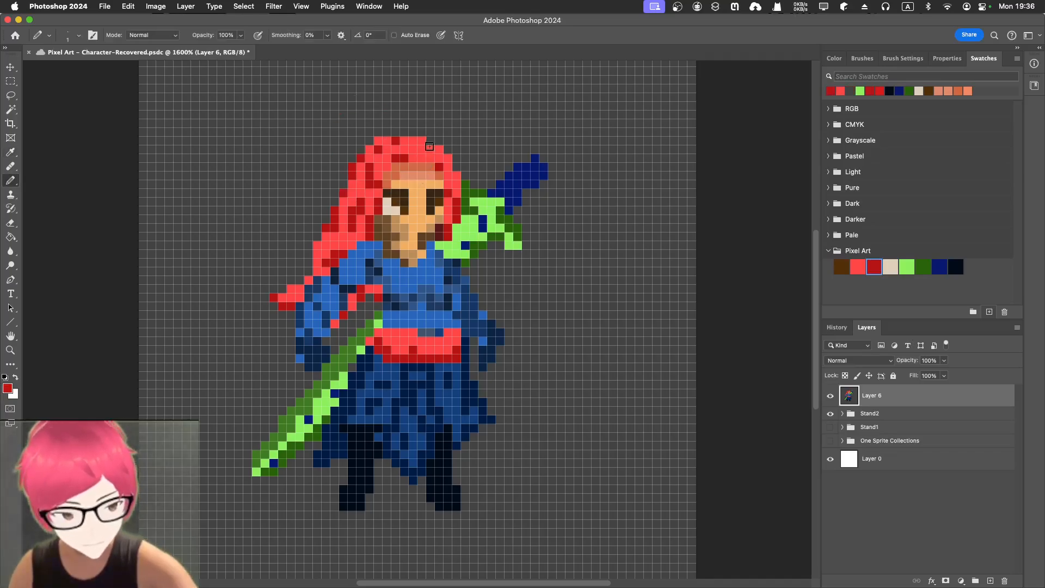
pyautogui.keyDown('alt'); pyautogui.click(457, 233); pyautogui.keyUp('alt')
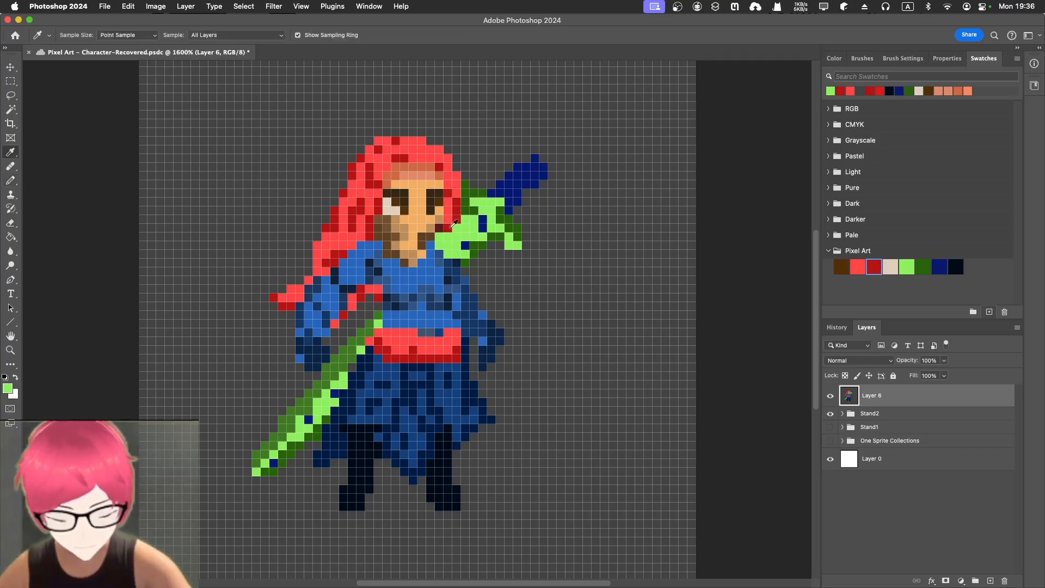
pyautogui.keyDown('alt'); pyautogui.click(452, 225); pyautogui.keyUp('alt')
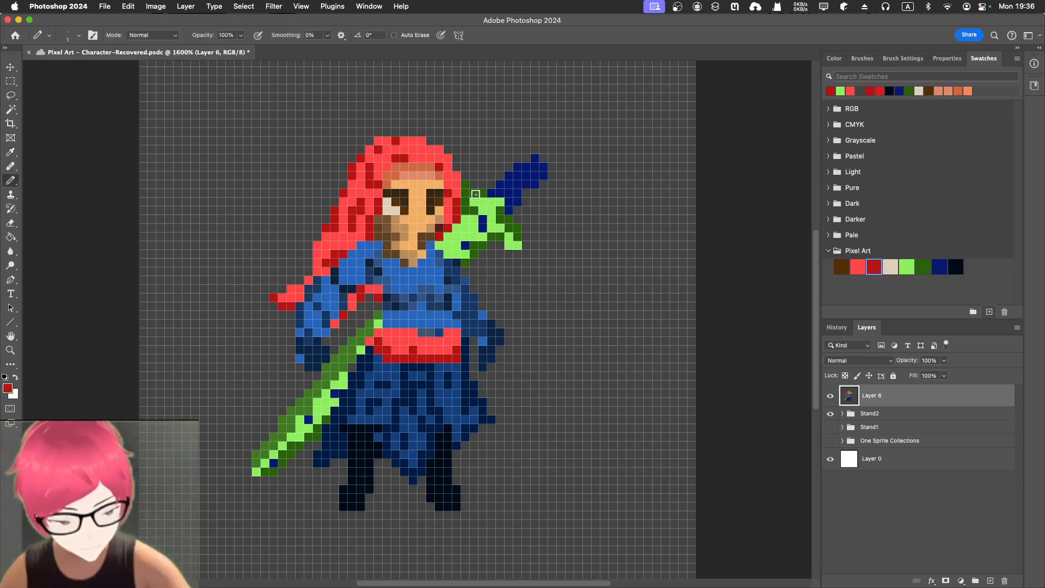
# - Refine the hair shading on Layer 6 around the fringe, crown and face side with sampled light and dark red pixels
pyautogui.keyDown('alt'); pyautogui.click(439, 159); pyautogui.keyUp('alt')
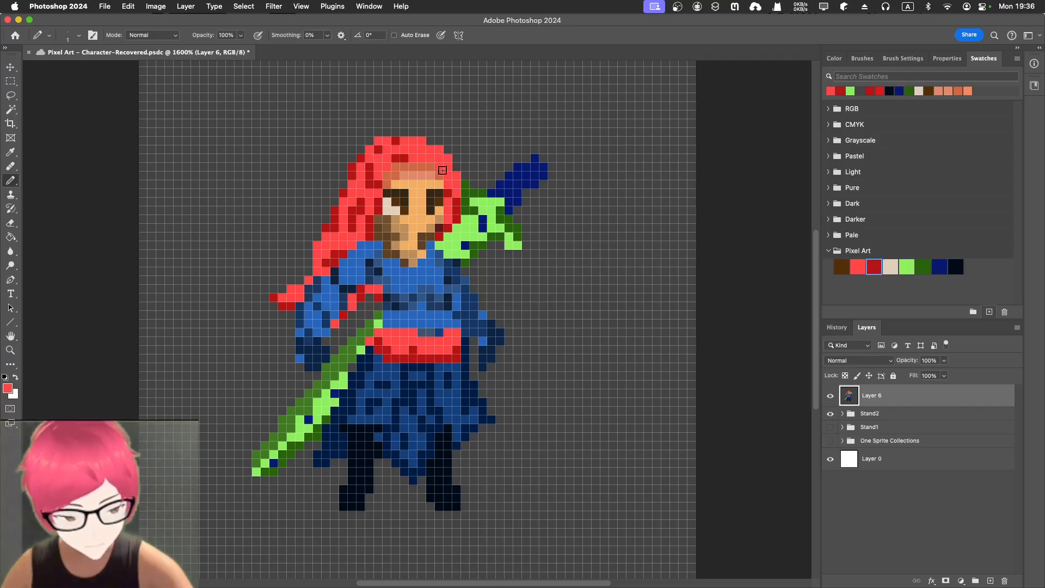
pyautogui.keyDown('alt'); pyautogui.click(456, 202); pyautogui.keyUp('alt')
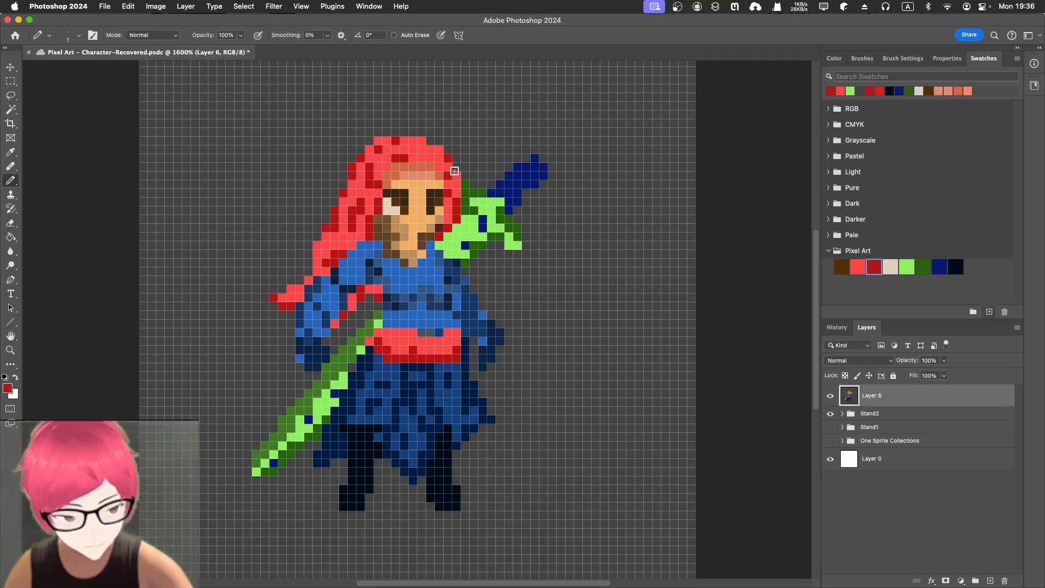
pyautogui.keyDown('alt'); pyautogui.click(408, 149); pyautogui.keyUp('alt')
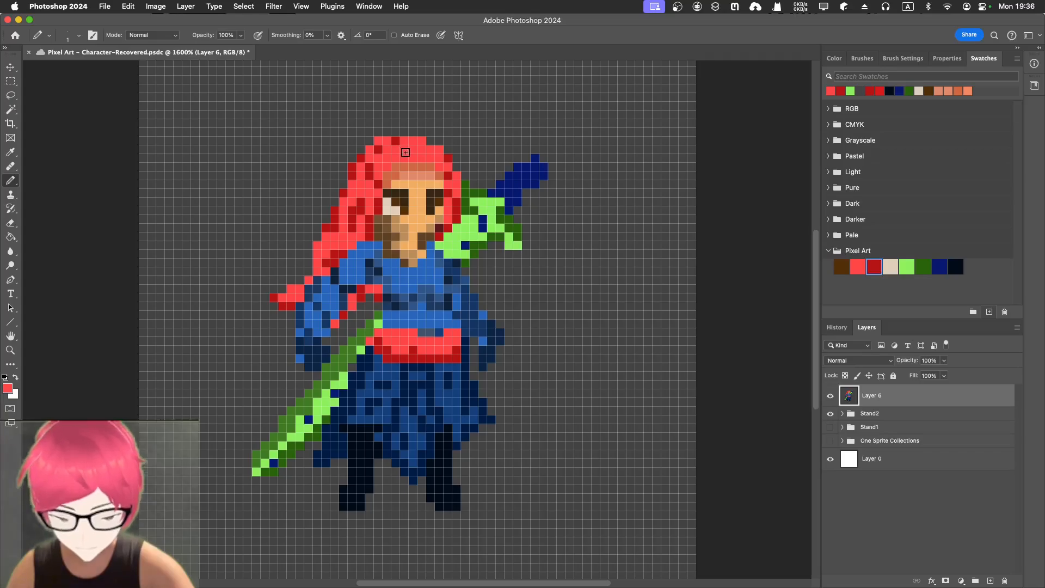
pyautogui.keyDown('alt'); pyautogui.click(373, 167); pyautogui.keyUp('alt')
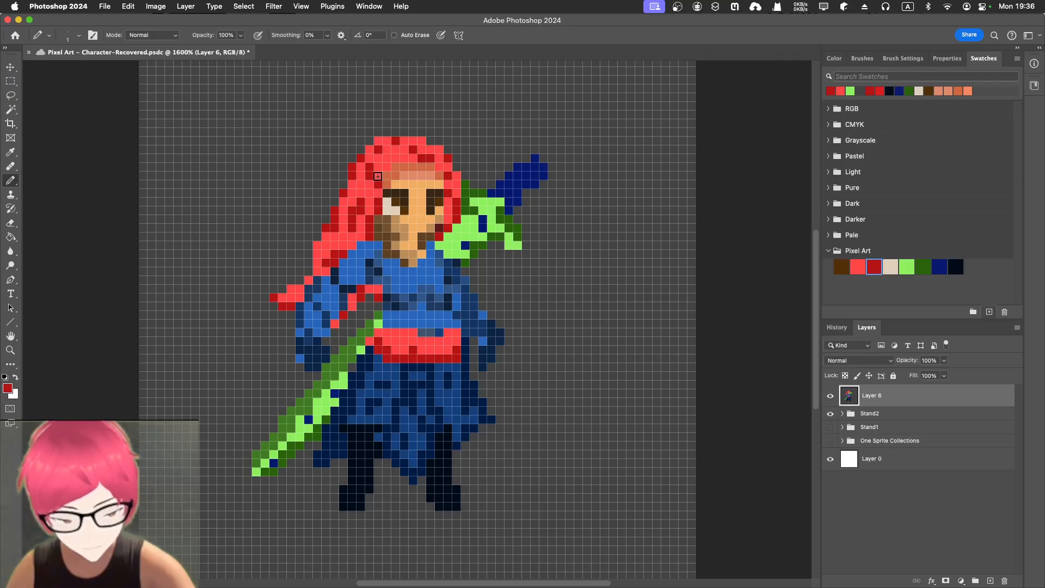
pyautogui.press('i')
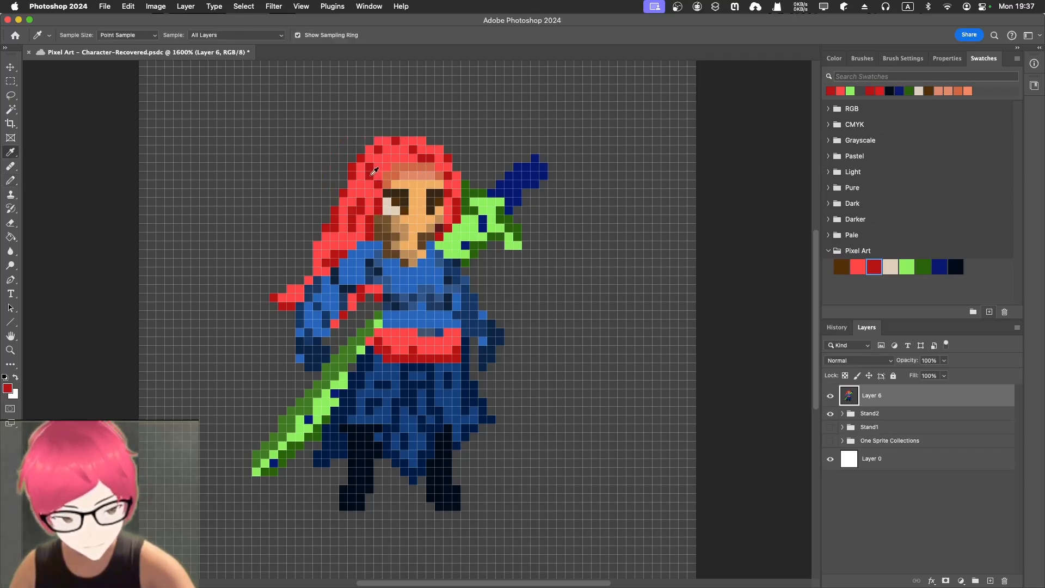
pyautogui.press('b')
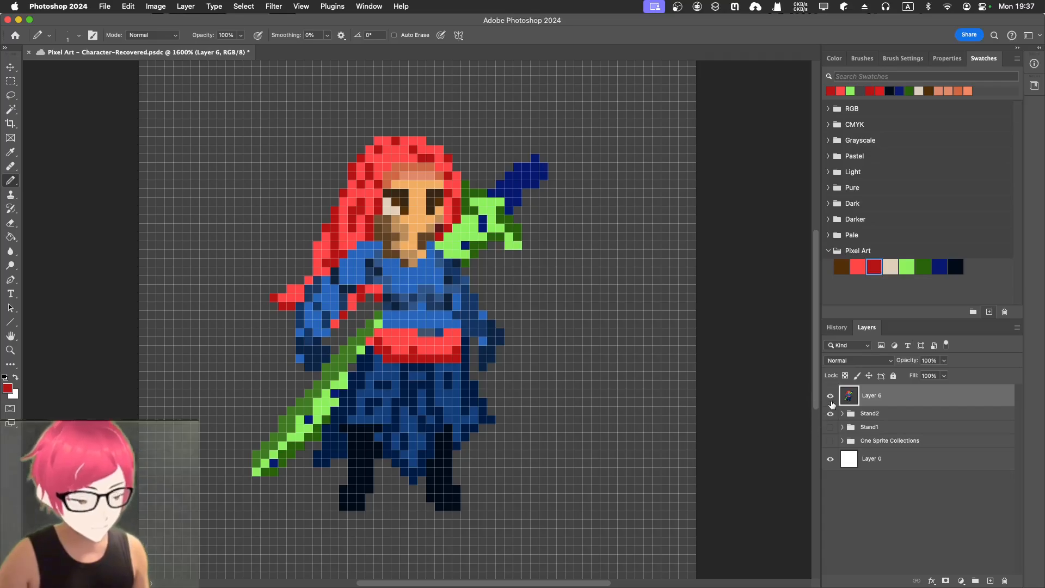
# - Toggle the visibility of Layer 6 and Stand2 to compare the new frame with the previous ones, leaving both shown
pyautogui.click(831, 397)
pyautogui.click(831, 400)
pyautogui.click(832, 400)
pyautogui.click(831, 401)
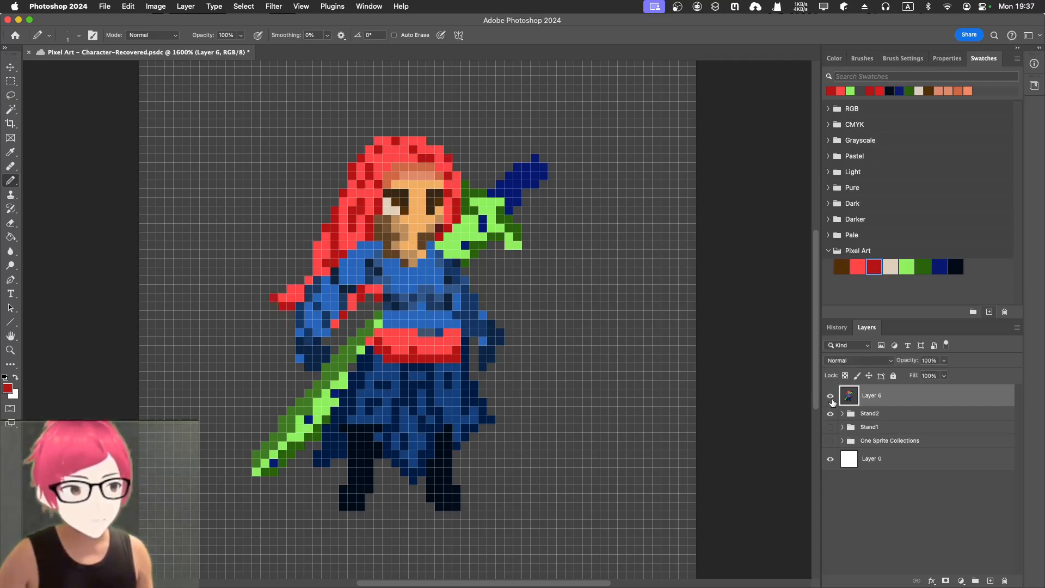
pyautogui.click(832, 400)
pyautogui.click(832, 399)
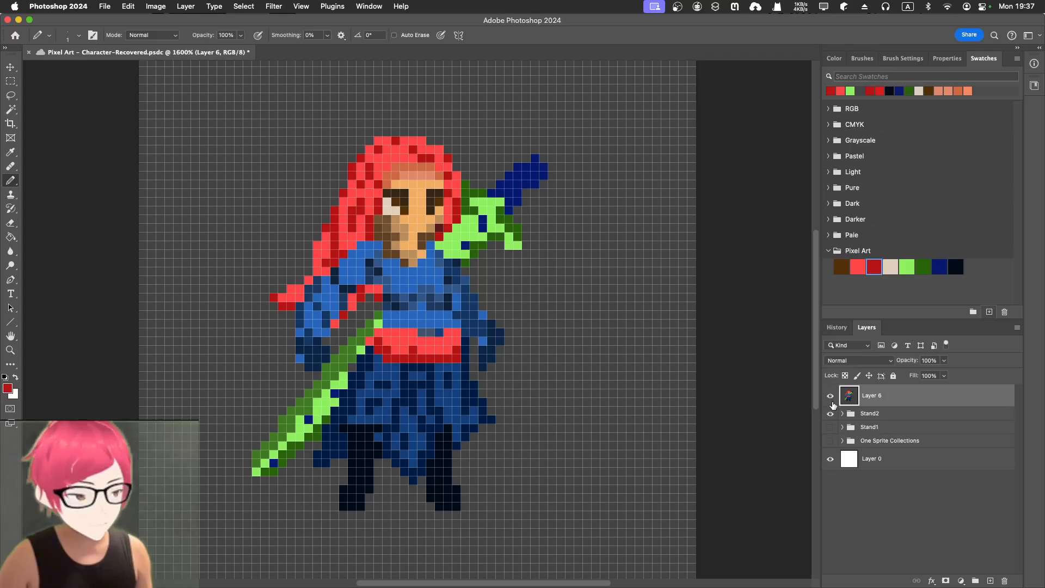
pyautogui.click(832, 401)
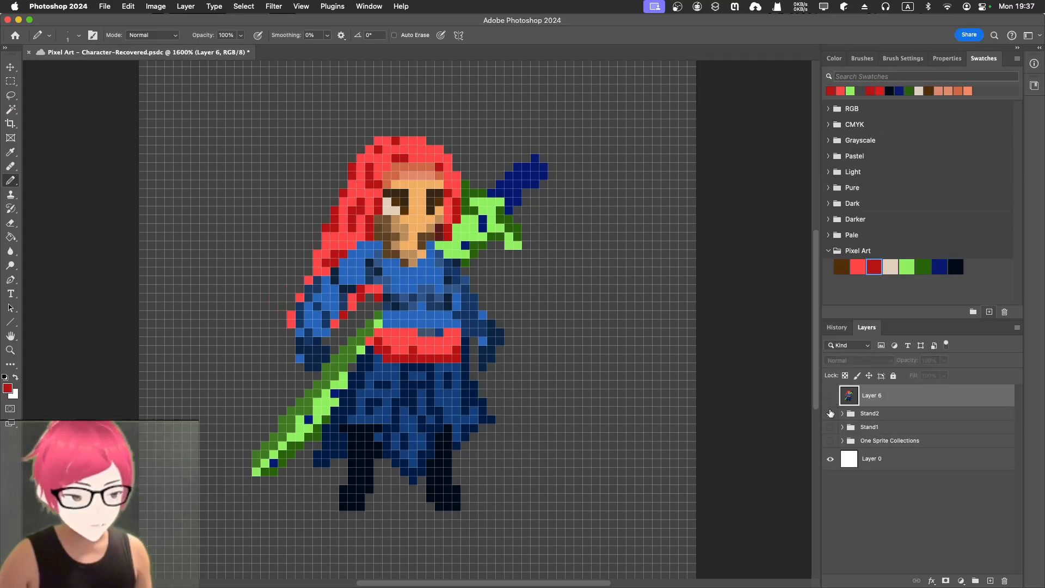
pyautogui.click(831, 413)
pyautogui.click(830, 413)
pyautogui.click(831, 399)
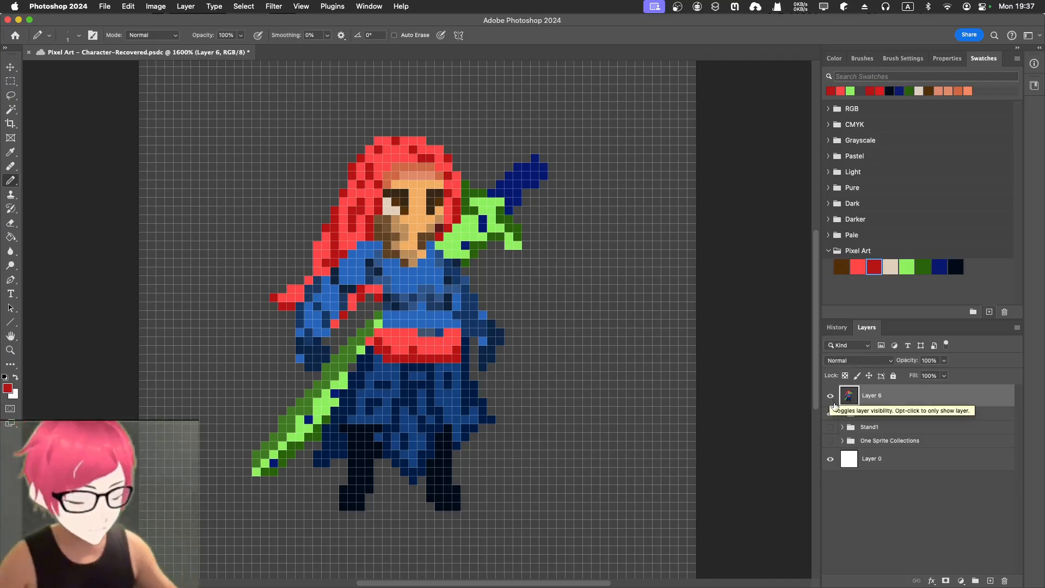
# - Put Layer 6 into a new layer group named Stand3
pyautogui.rightClick(879, 400)
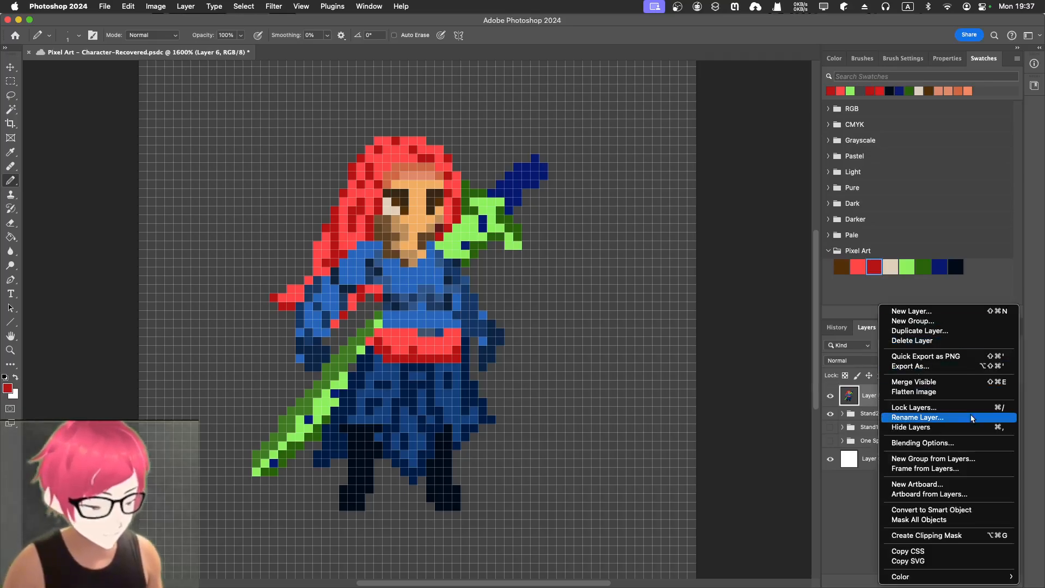
pyautogui.click(955, 460)
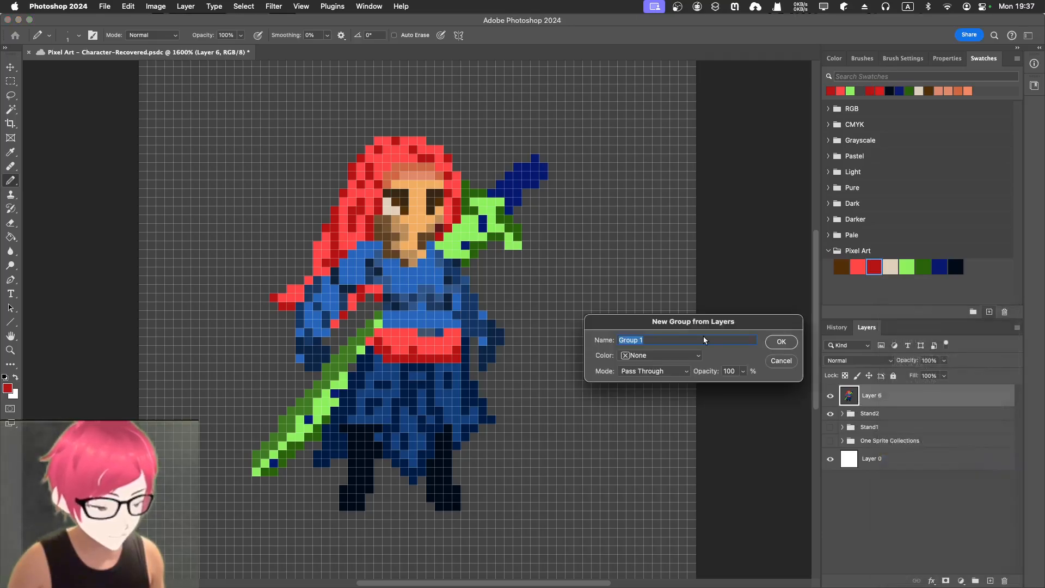
pyautogui.write('Stand3')
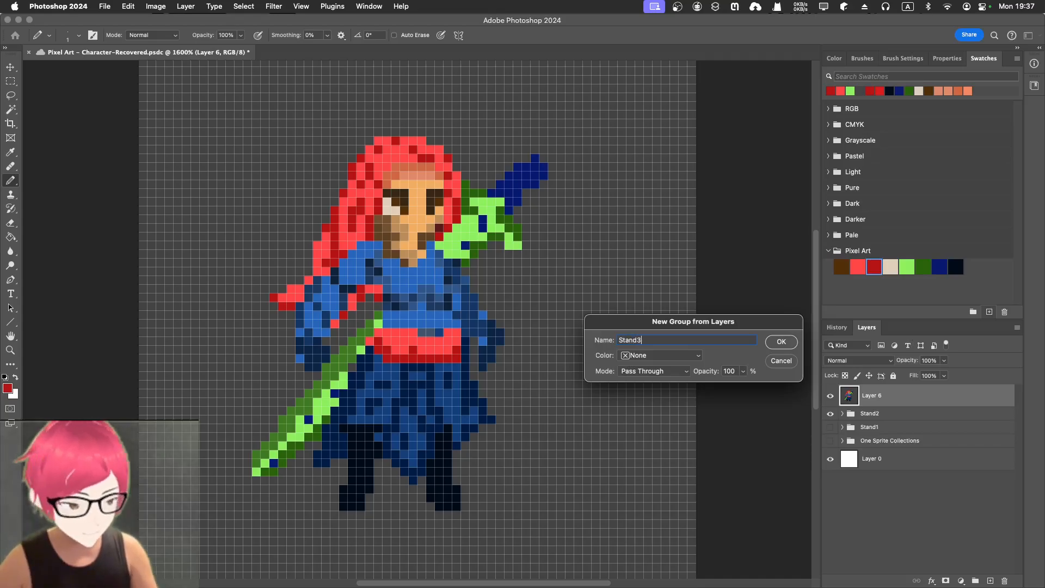
pyautogui.press('Return')
pyautogui.click(843, 391)
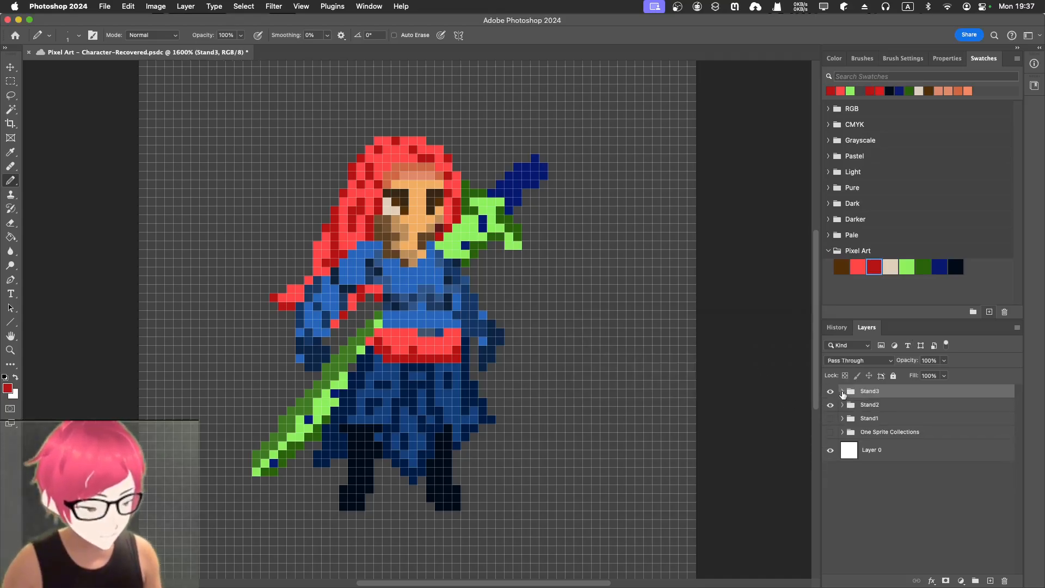
# - Hide the Stand groups and show Stand1, Stand2 and Stand3 in sequence twice to preview the animation, leaving all three shown
pyautogui.click(830, 391)
pyautogui.click(831, 405)
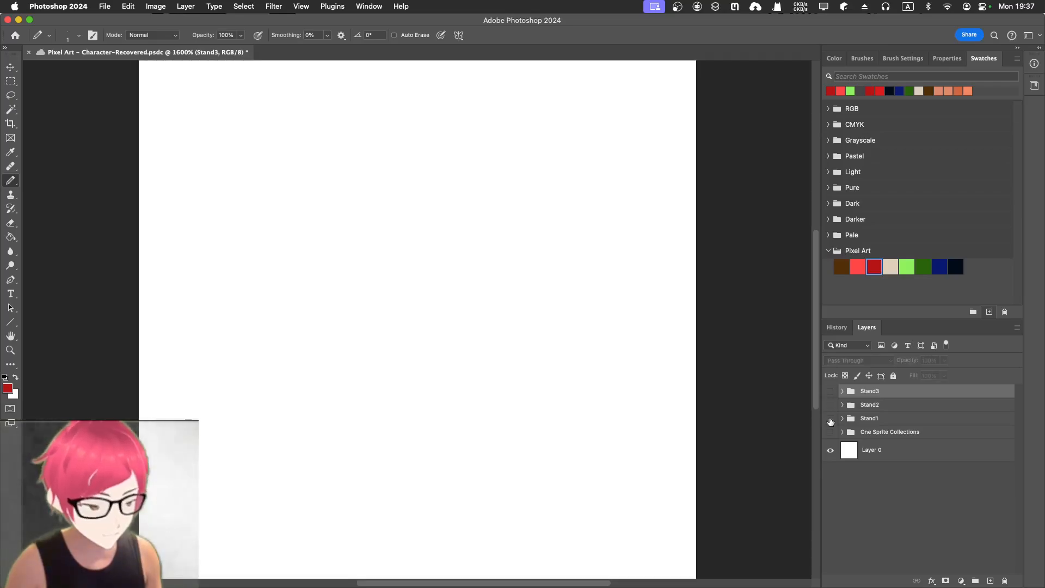
pyautogui.click(830, 419)
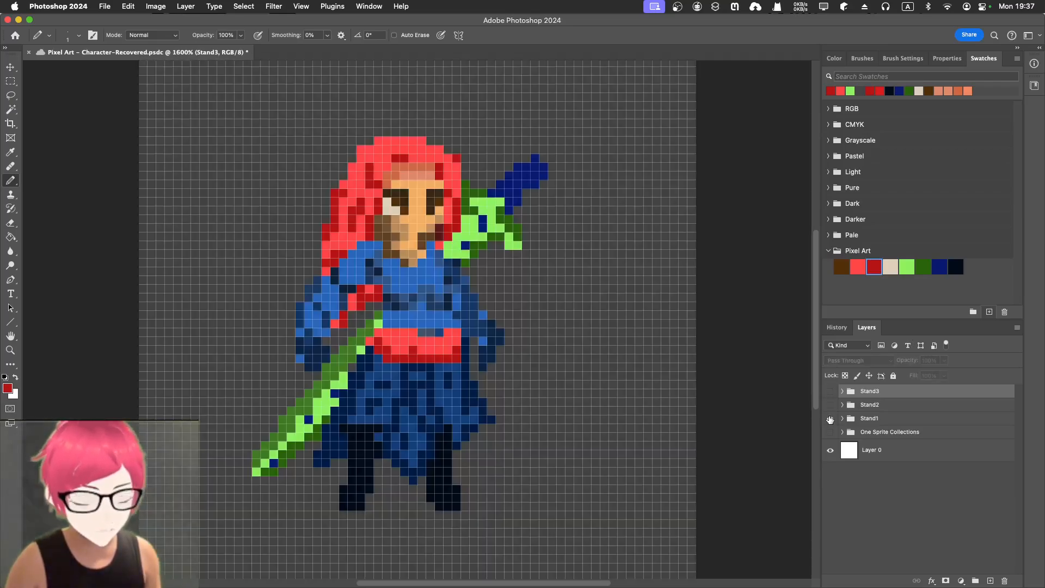
pyautogui.click(831, 405)
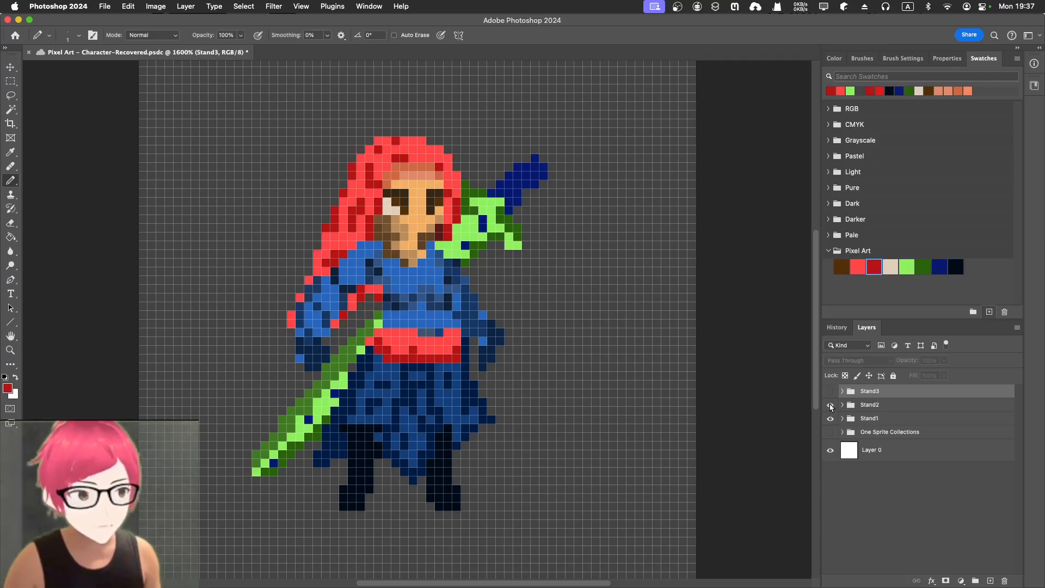
pyautogui.click(831, 391)
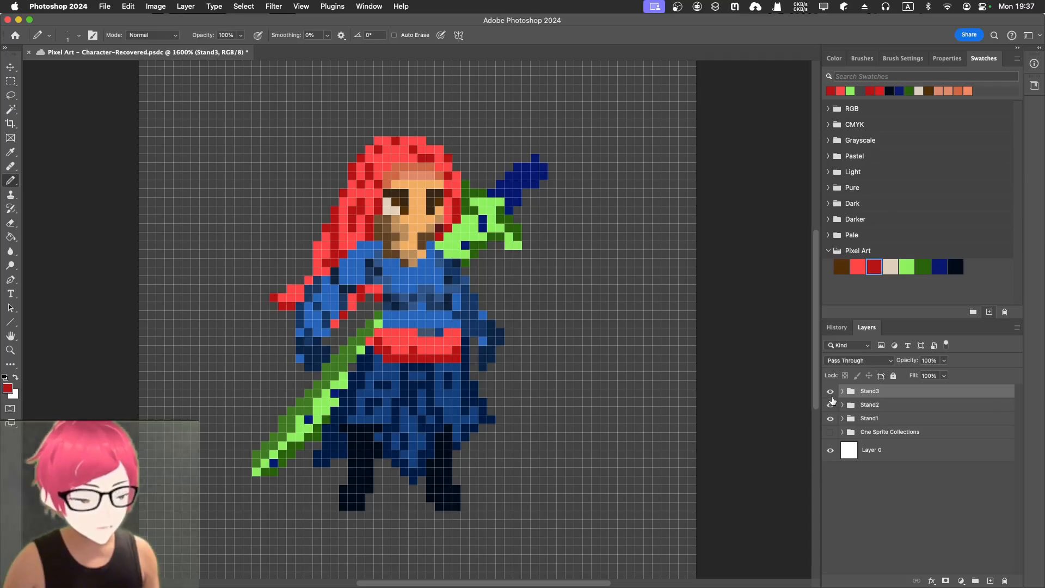
pyautogui.click(831, 392)
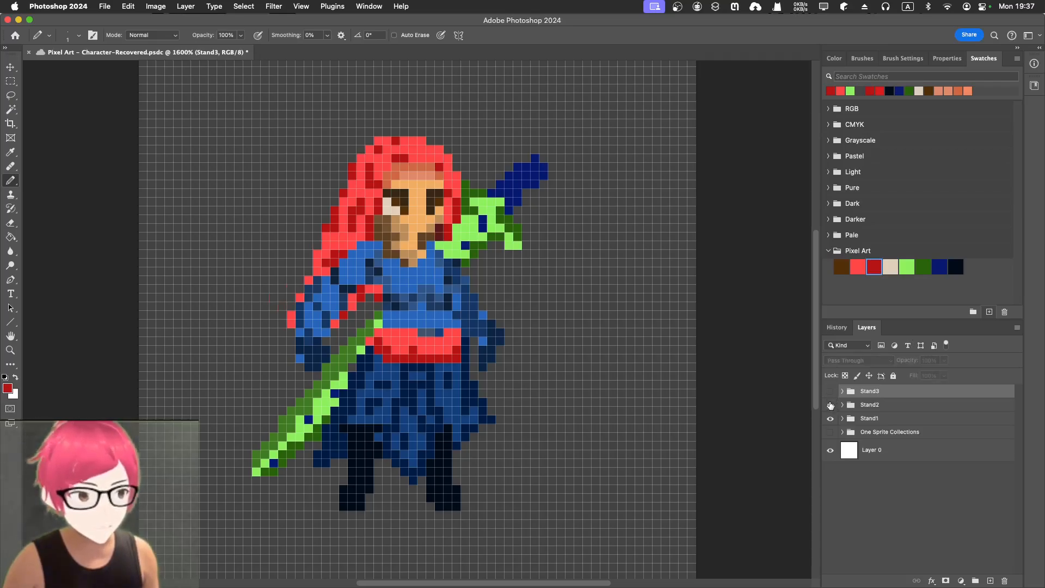
pyautogui.click(830, 405)
pyautogui.click(830, 419)
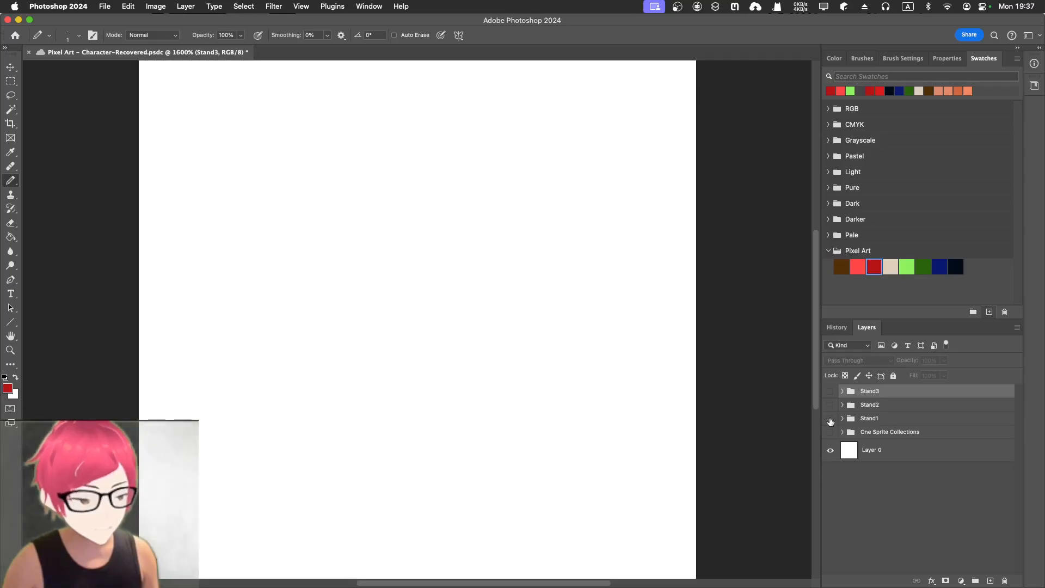
pyautogui.click(830, 420)
pyautogui.click(831, 405)
pyautogui.click(830, 392)
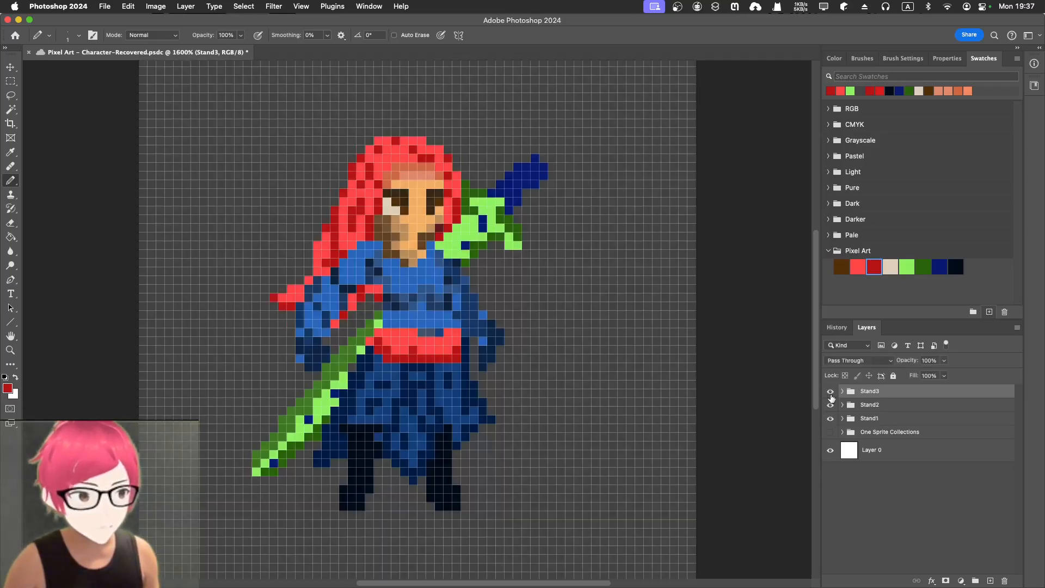